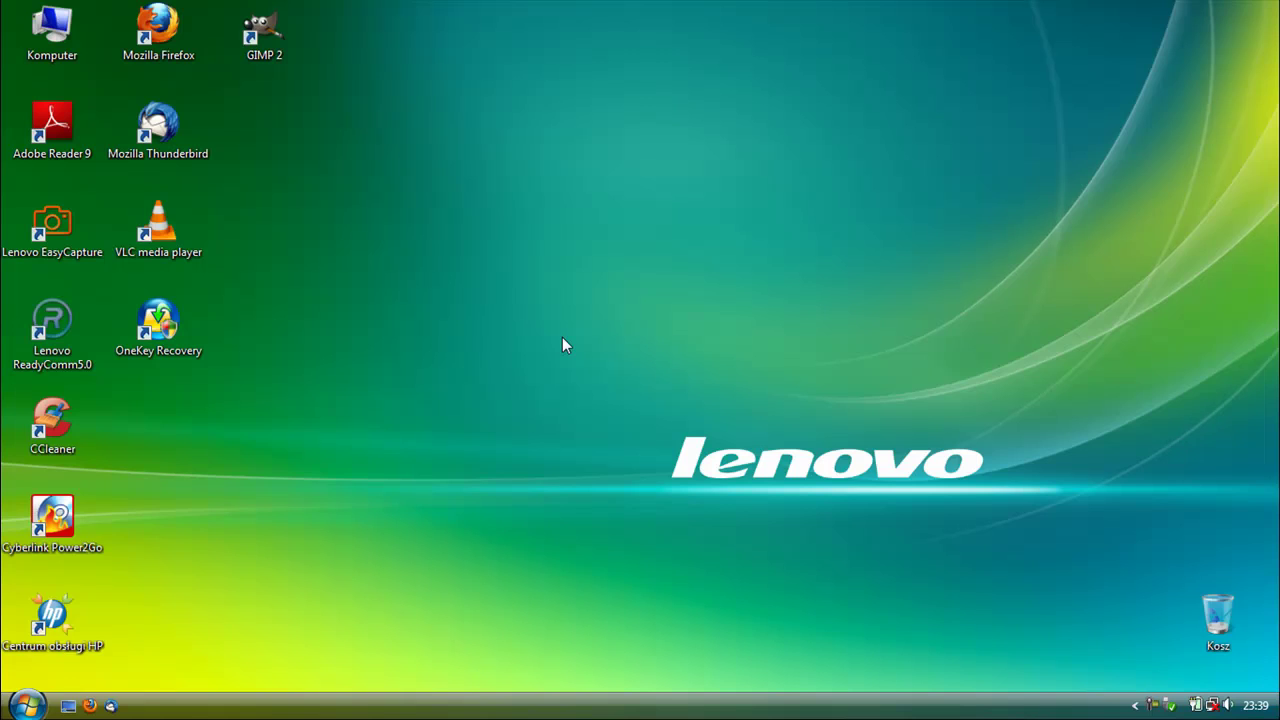
Step: Launch GIMP and create a new blank 900 × 350 px image
double_click(268, 33)
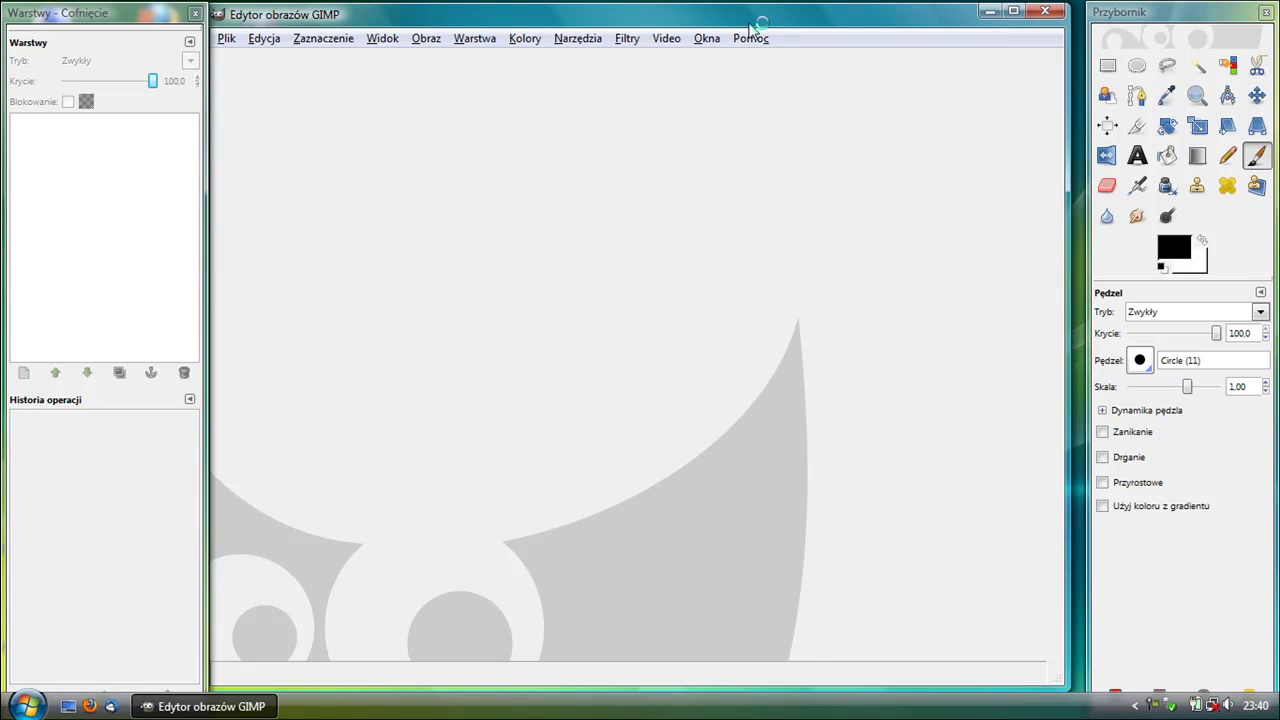
left_click(222, 38)
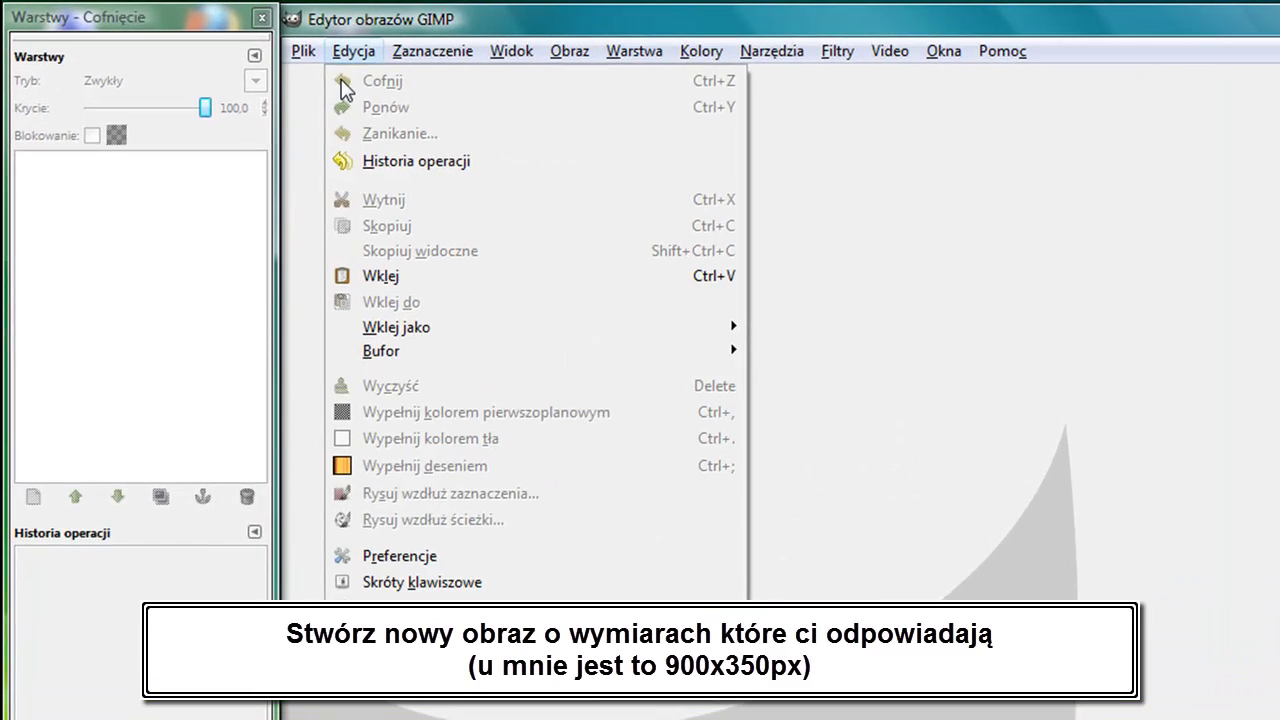
left_click(232, 62)
type("900")
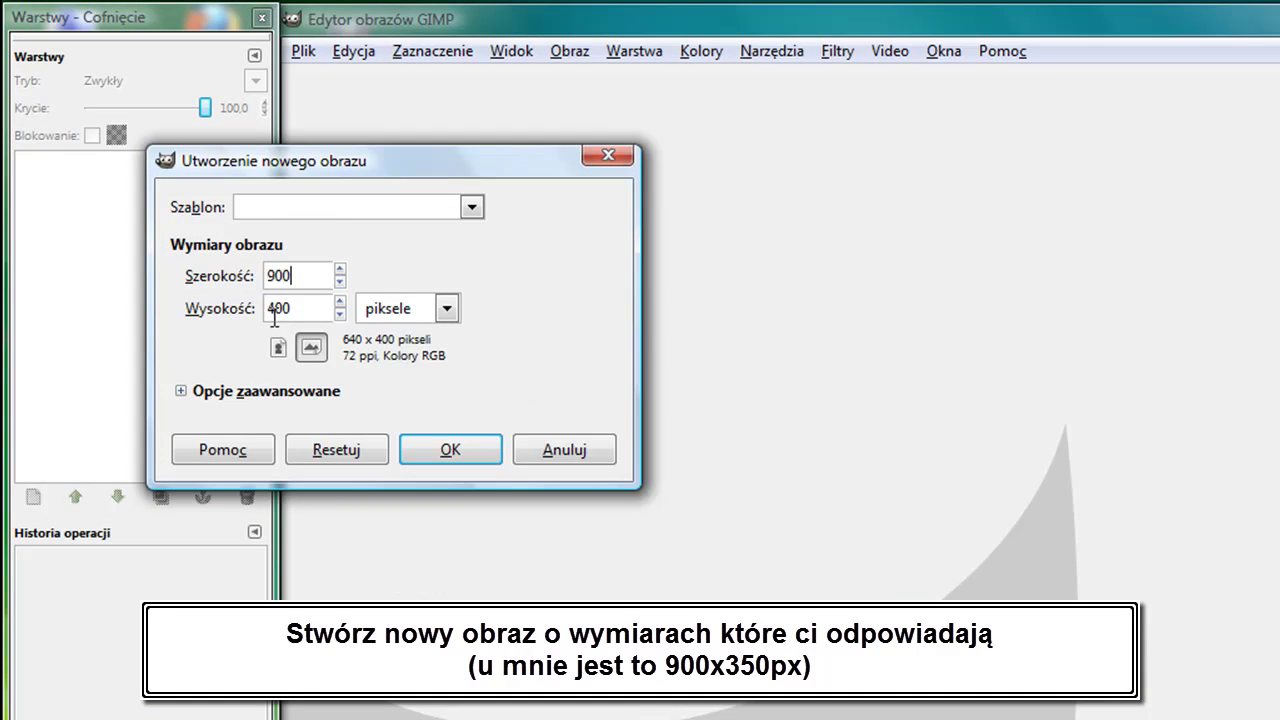
double_click(278, 310)
key("Return")
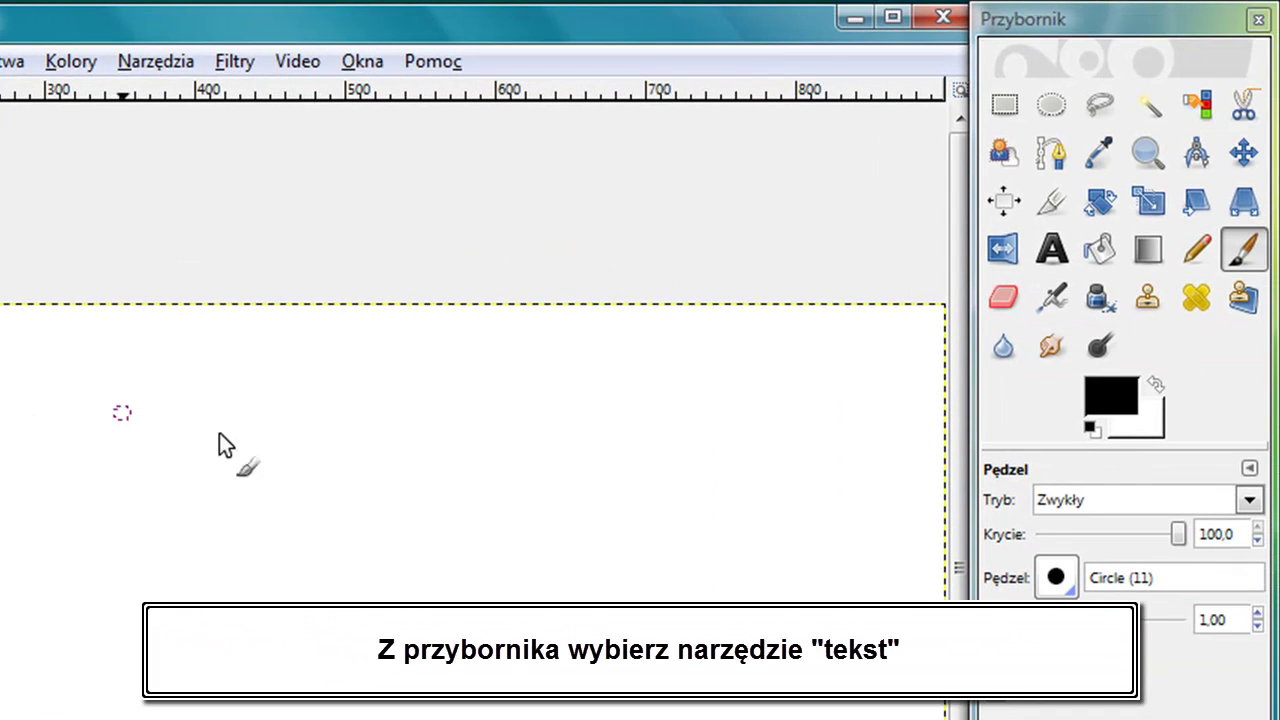
Step: Add a Segoe Print Bold text box across the image reading 'Kryspin013'
left_click(1040, 244)
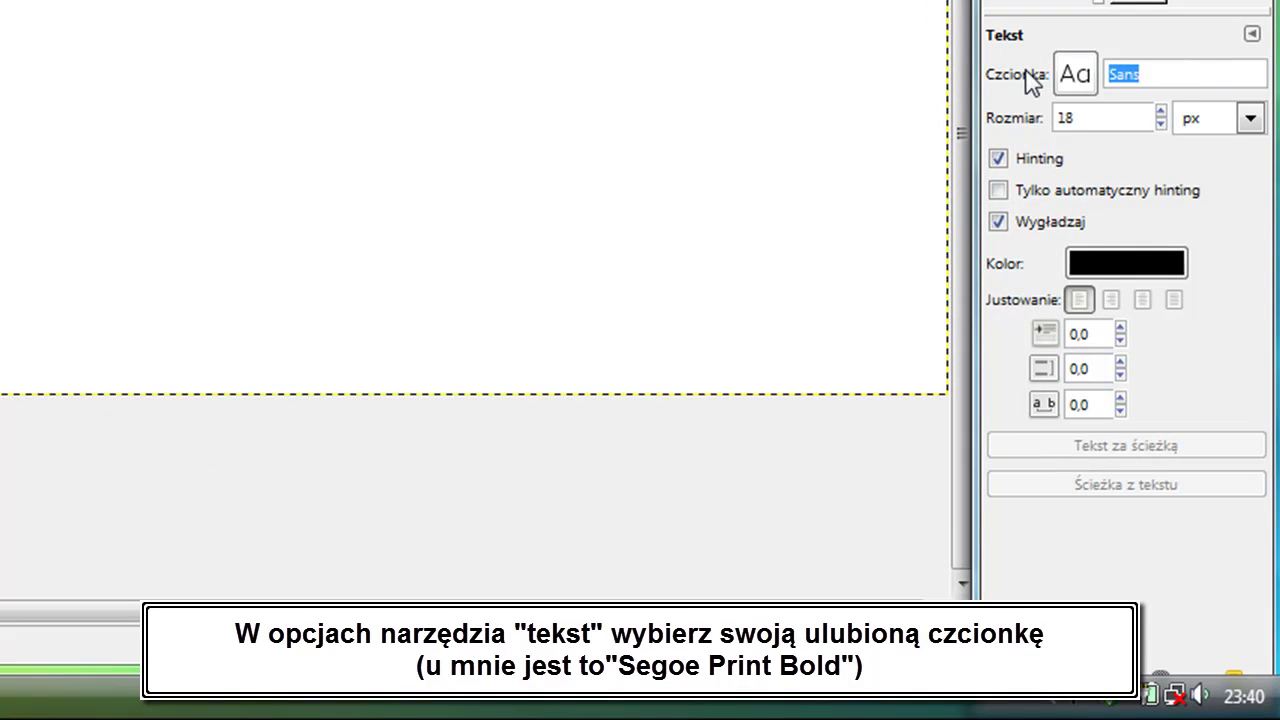
left_click(1076, 74)
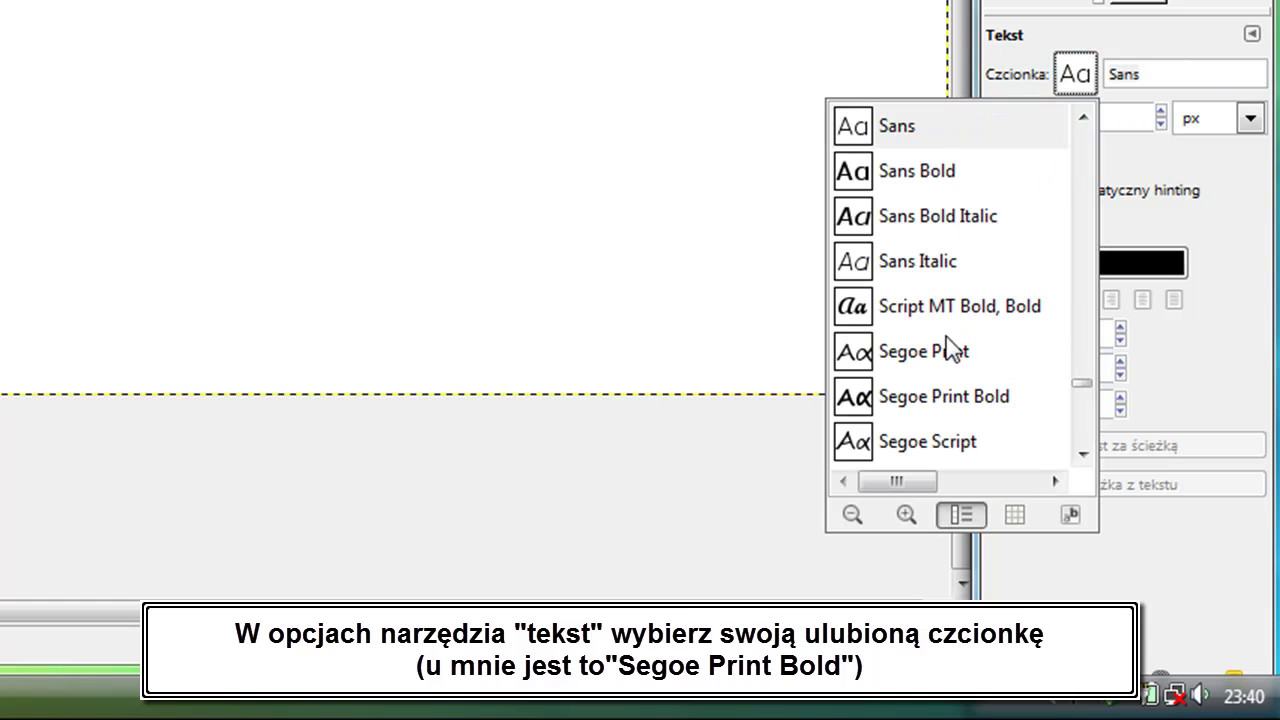
left_click(900, 396)
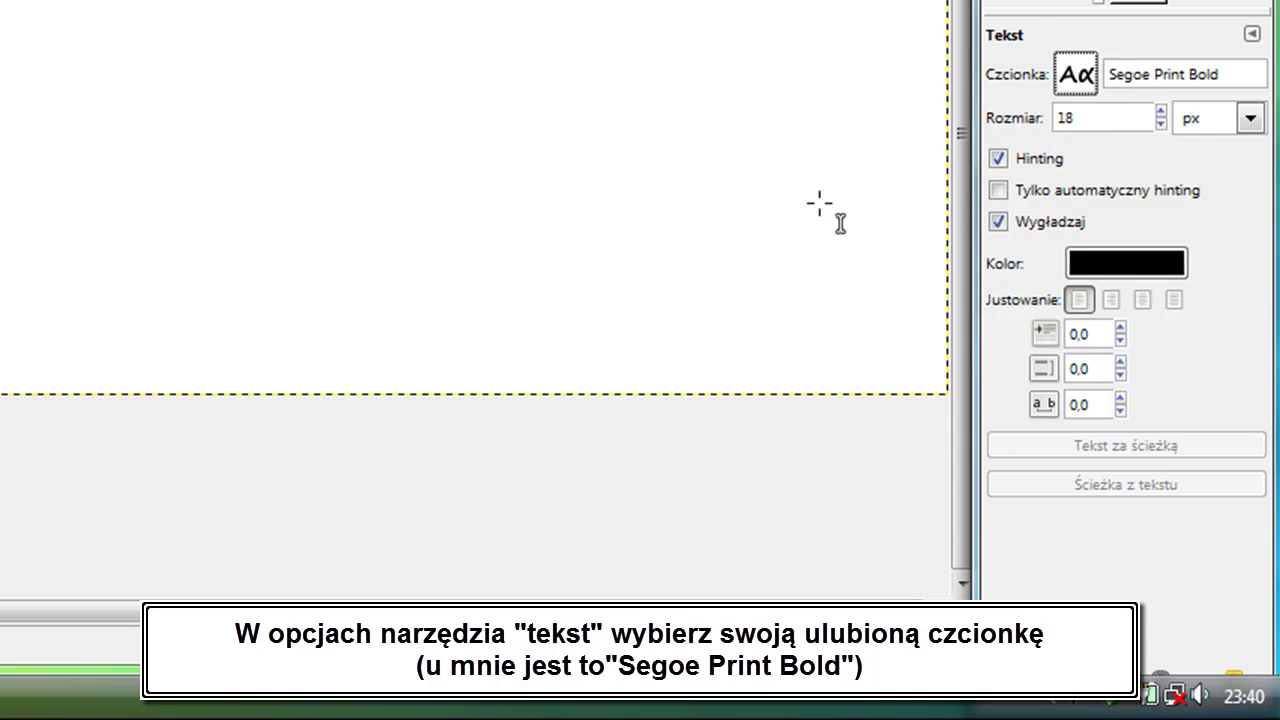
mouse_move(1066, 430)
left_mouse_down()
mouse_move(246, 224)
mouse_move(236, 237)
left_mouse_up()
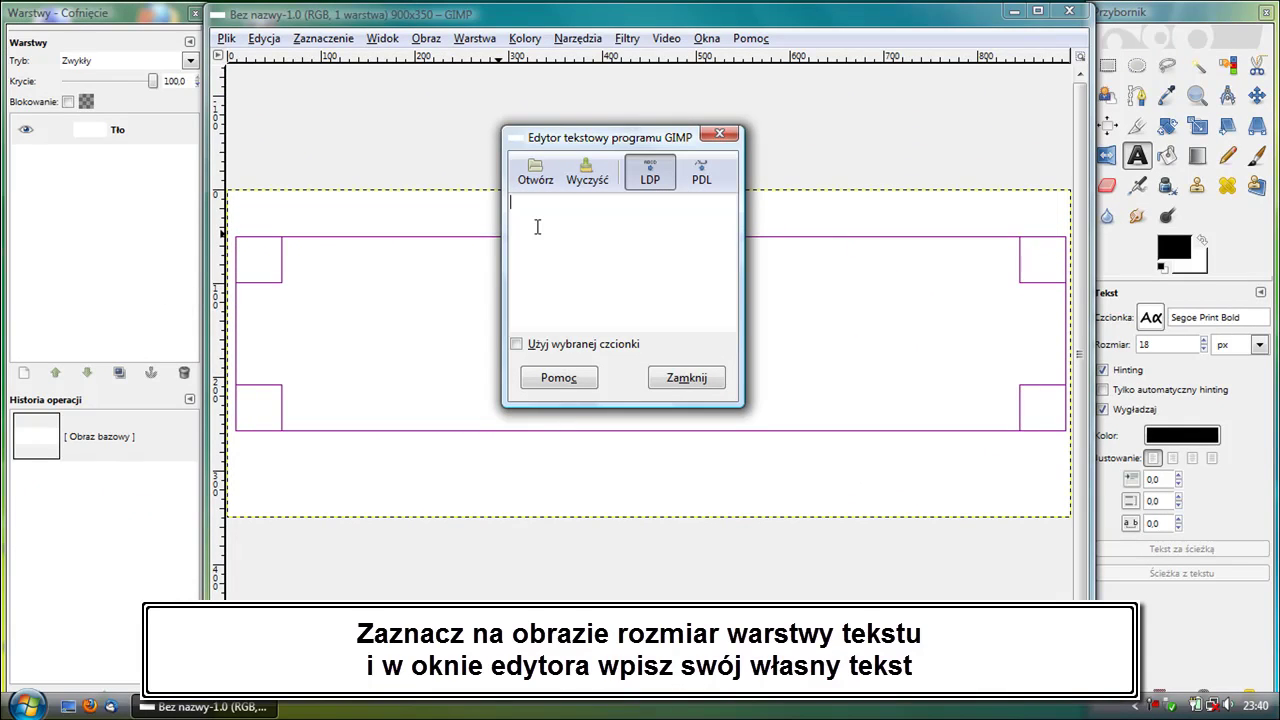
type("Kr")
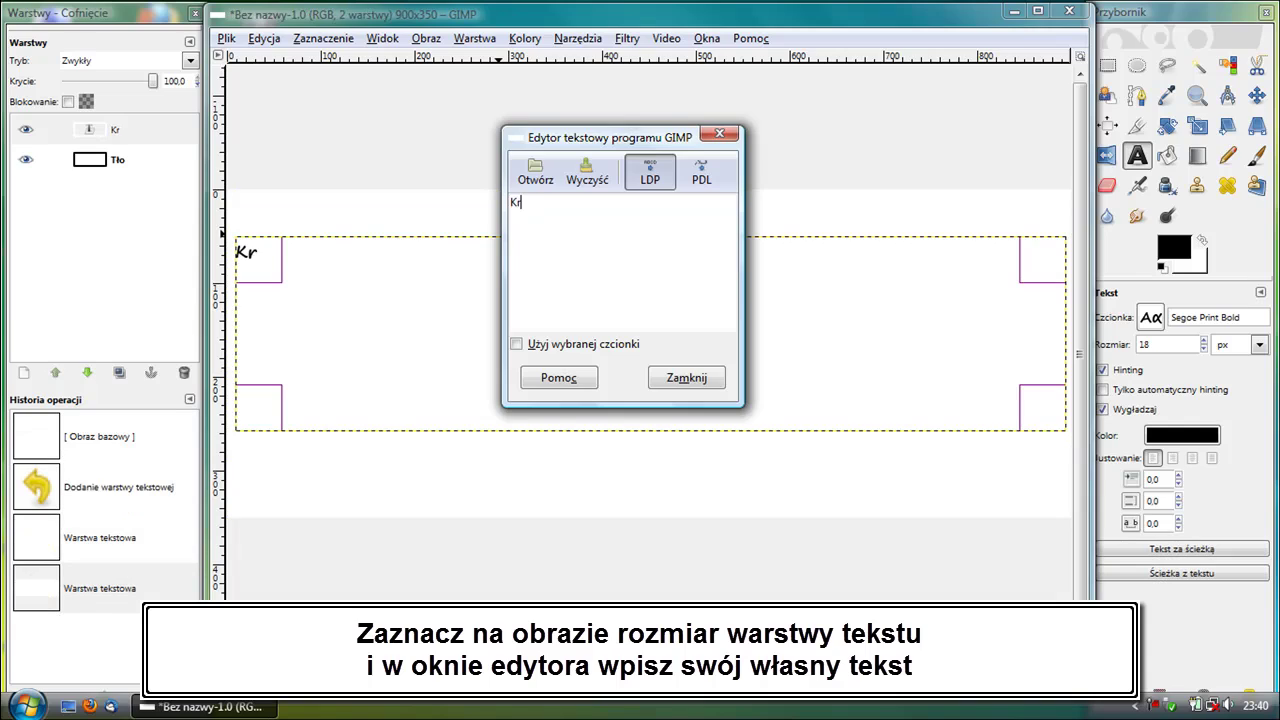
type("yspin10")
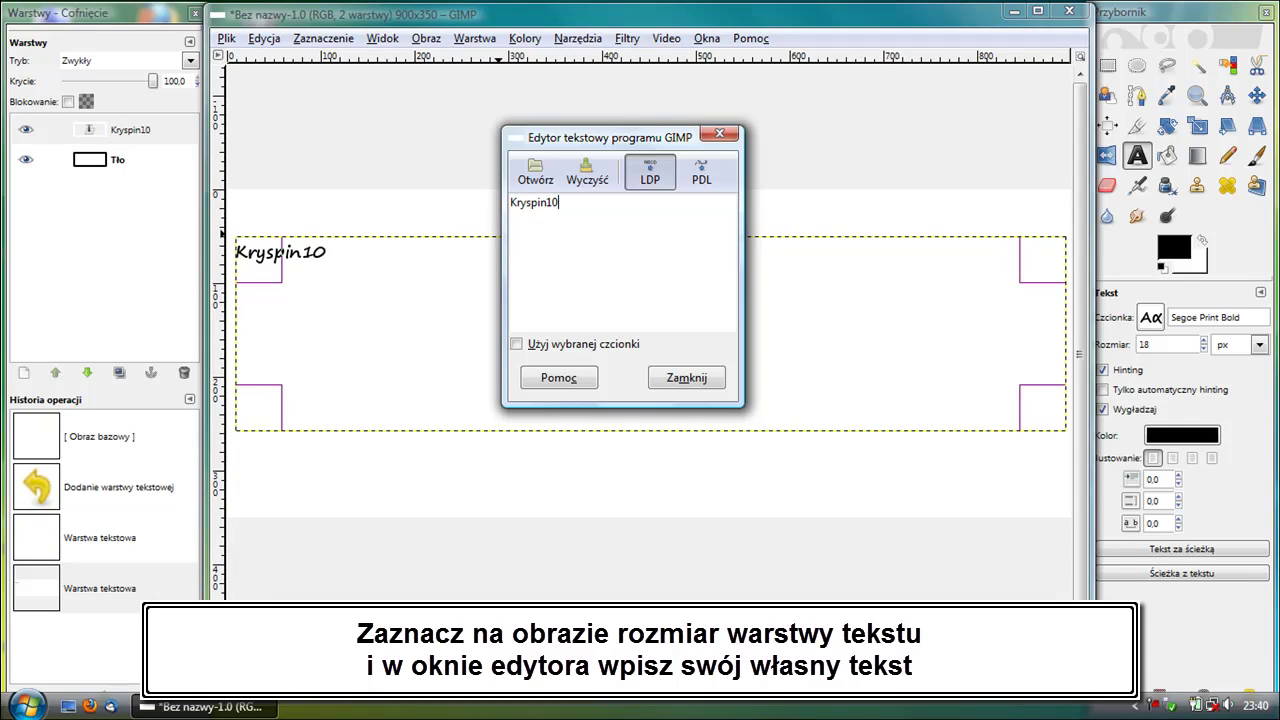
key("BackSpace")
key("BackSpace")
type("0")
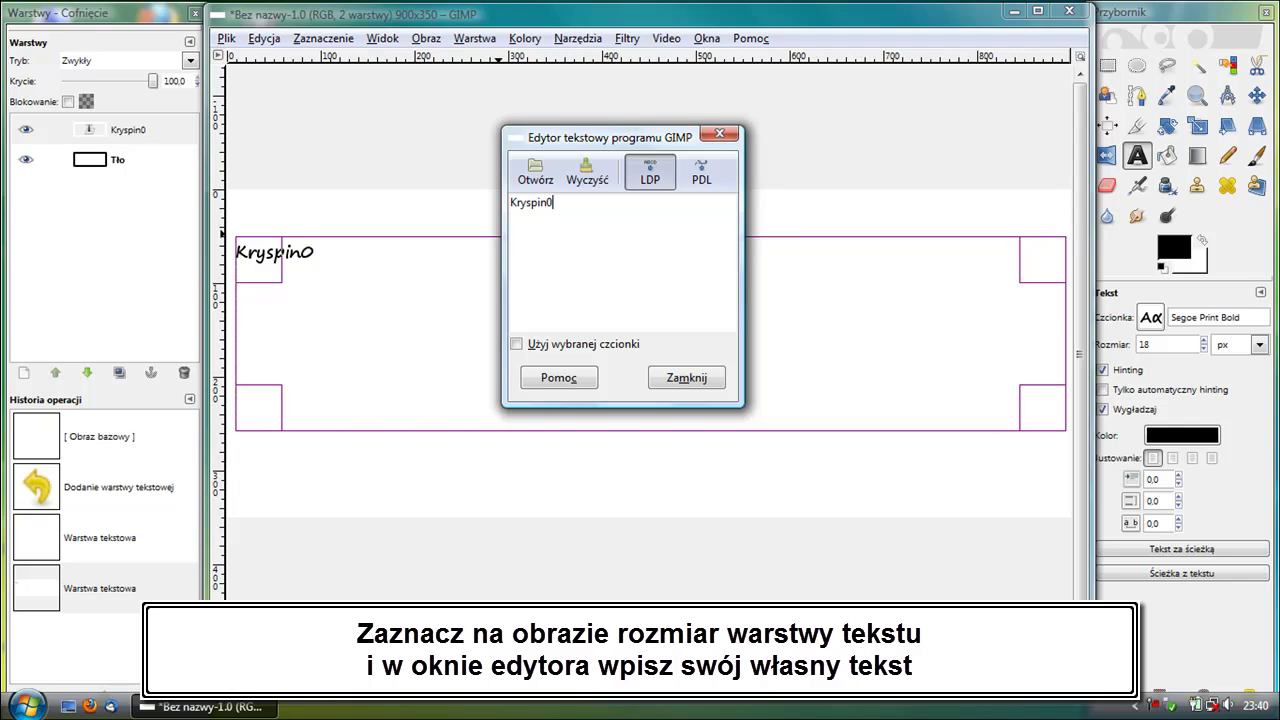
type("13")
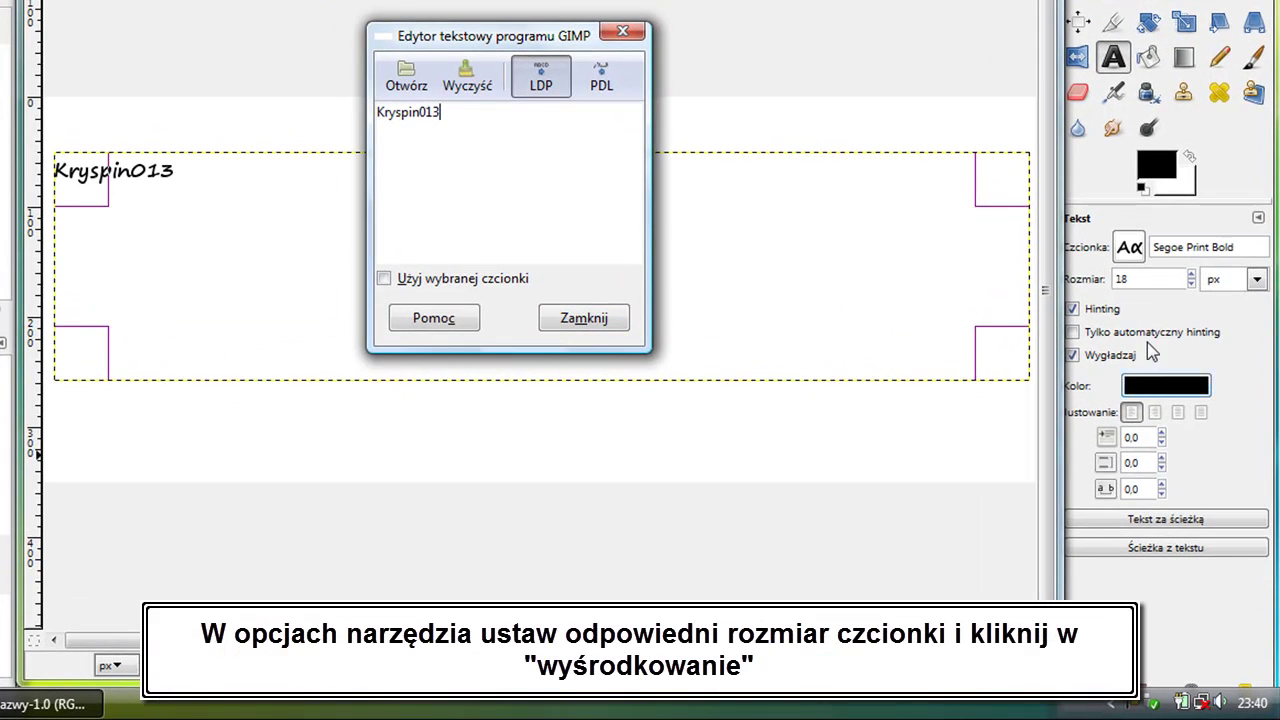
Step: Make the Kryspin013 text 124 px and centre-justified, widen its box, and close the editor
left_click(1192, 276)
type("100")
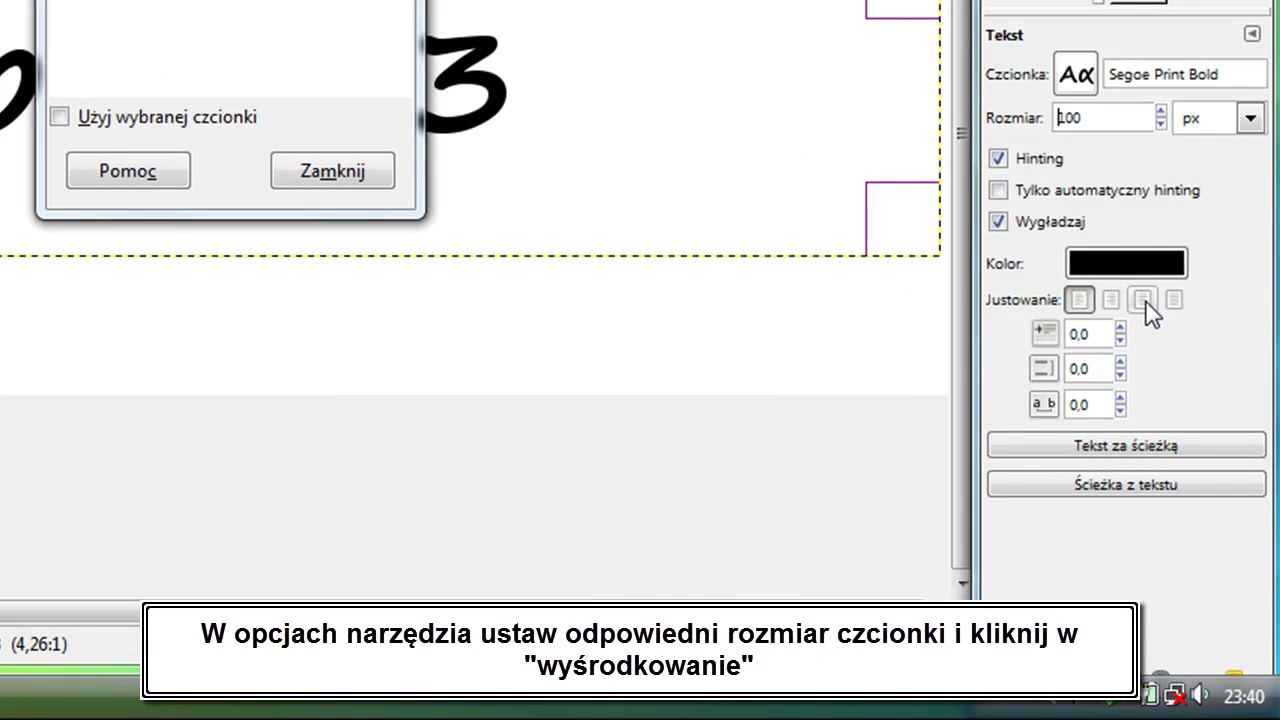
left_click(1177, 412)
left_click_drag(691, 372, 691, 427)
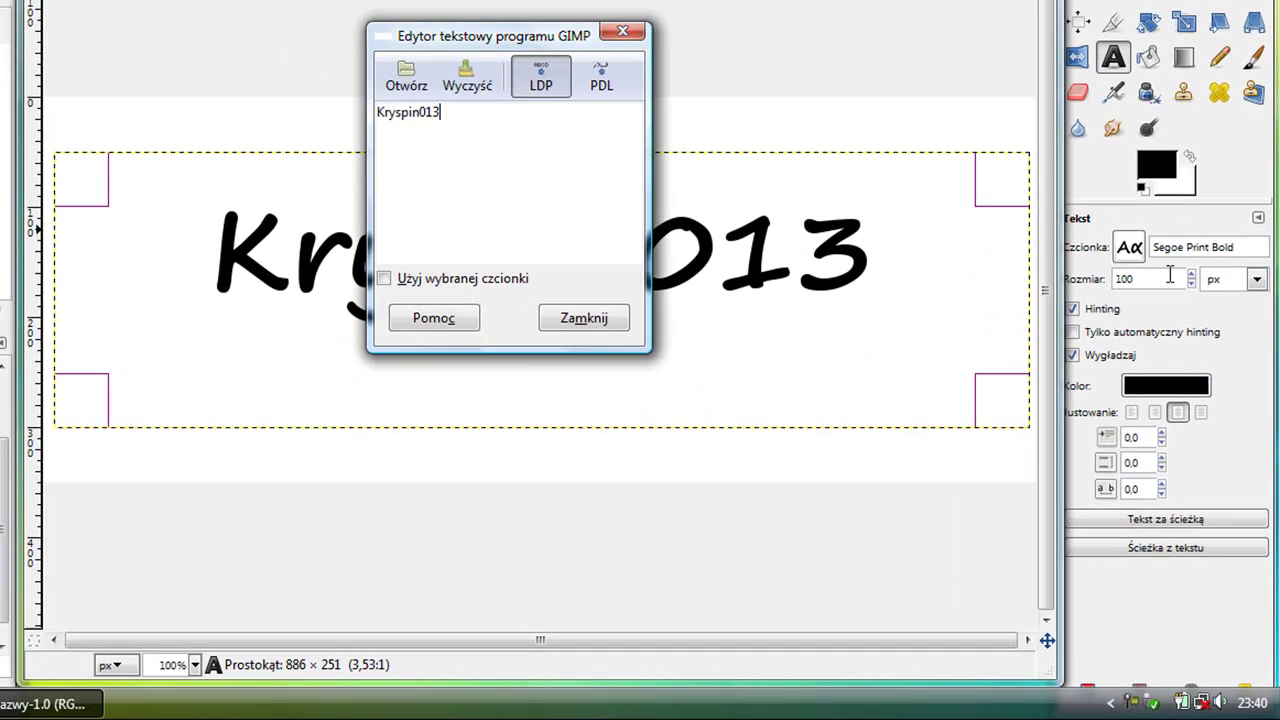
left_click_drag(92, 300, 85, 305)
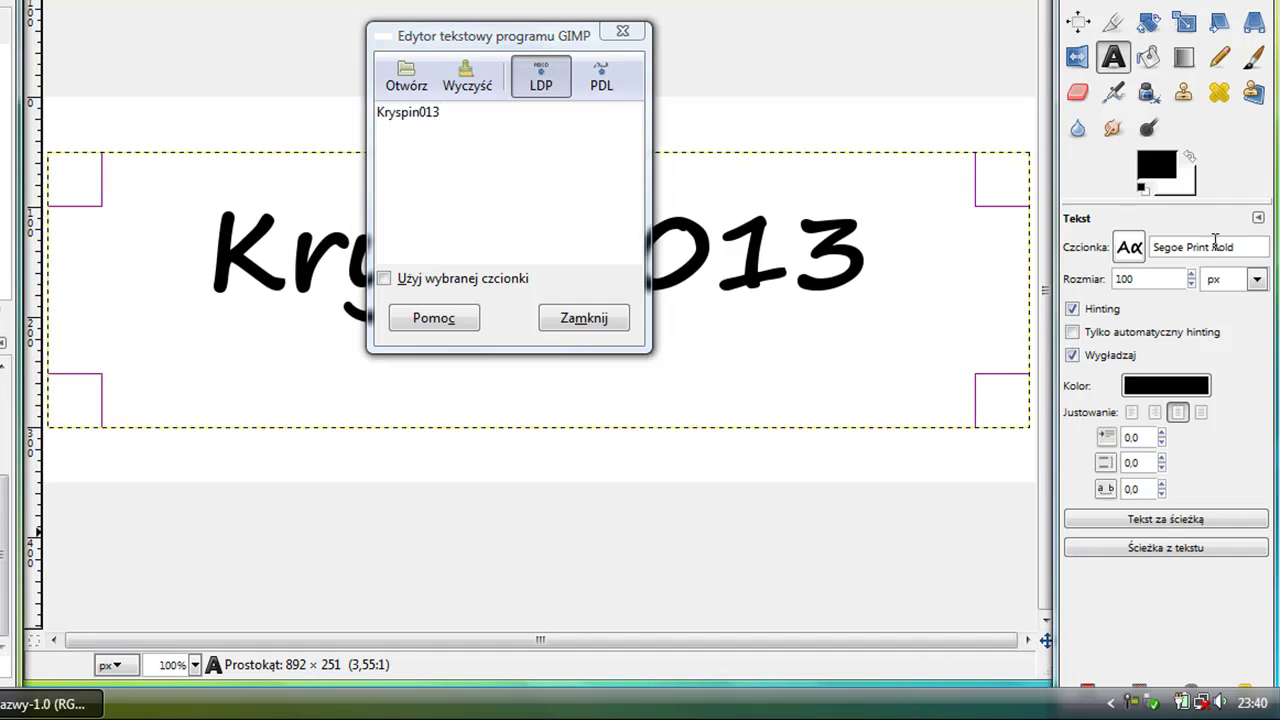
left_click(1192, 276)
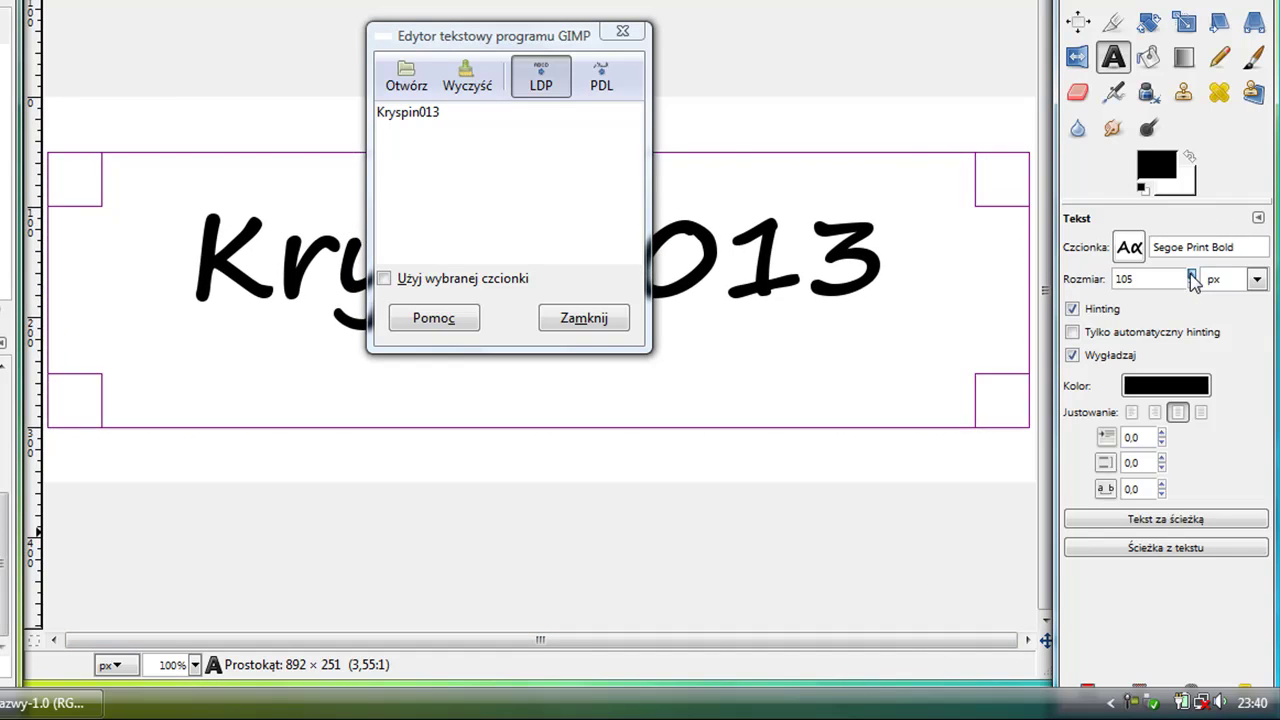
left_click(1192, 279)
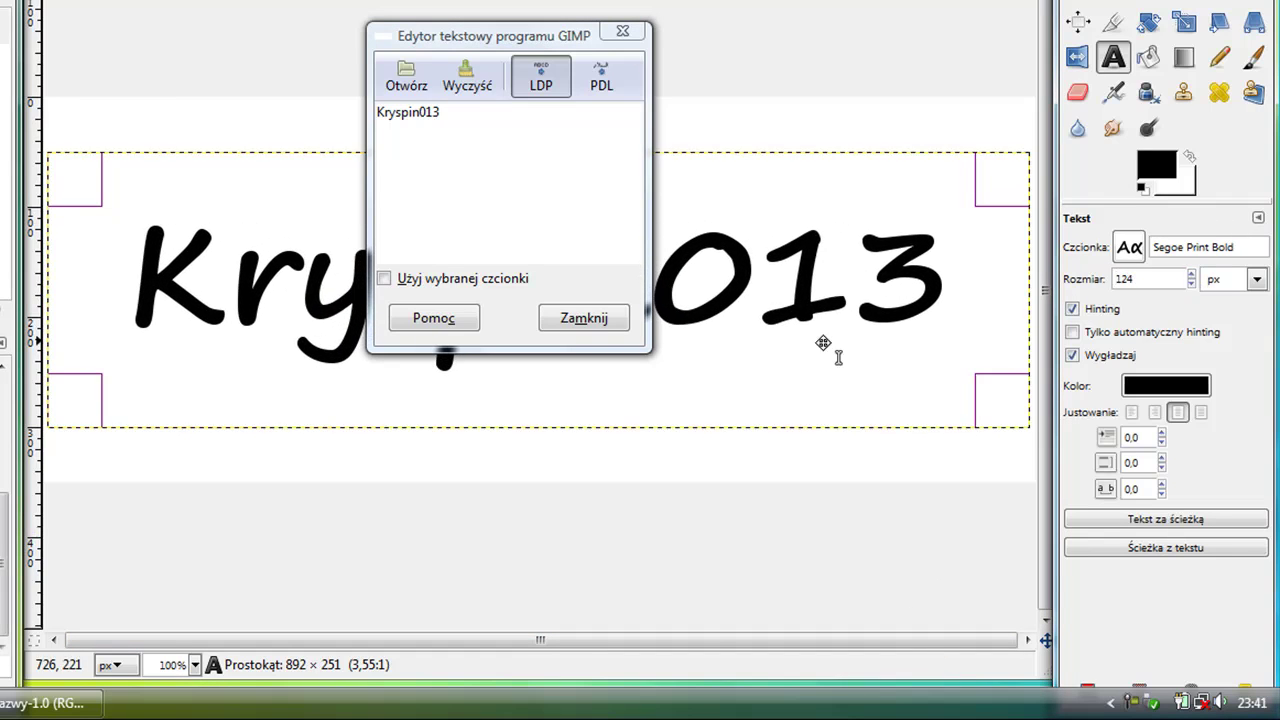
left_click(600, 320)
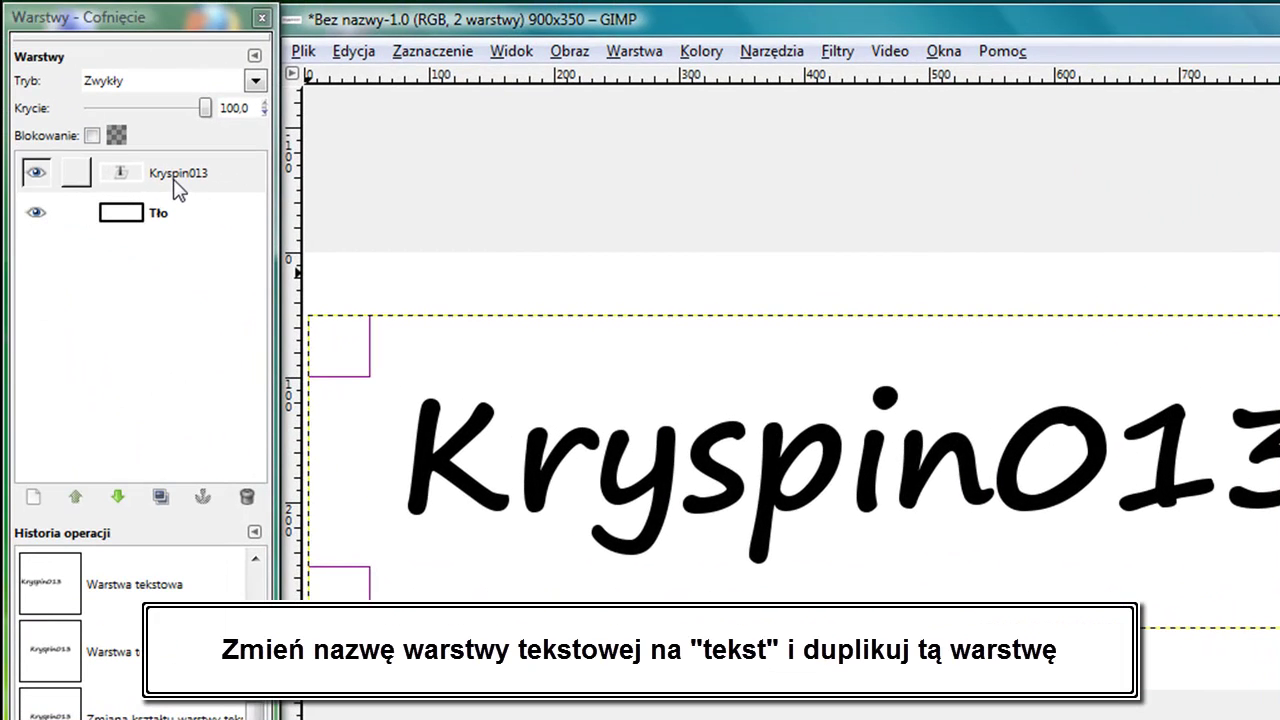
Step: Rename the Kryspin013 text layer to 'tekst'
left_click(178, 190)
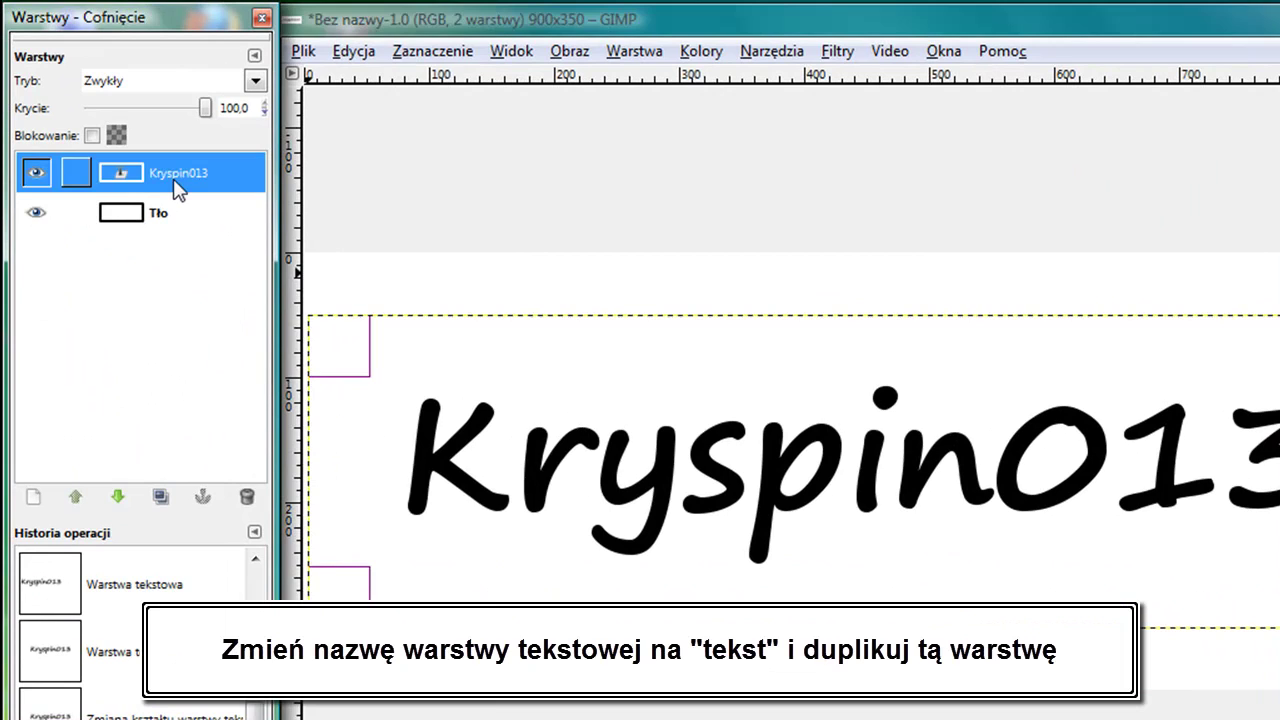
right_click(178, 190)
left_click(300, 48)
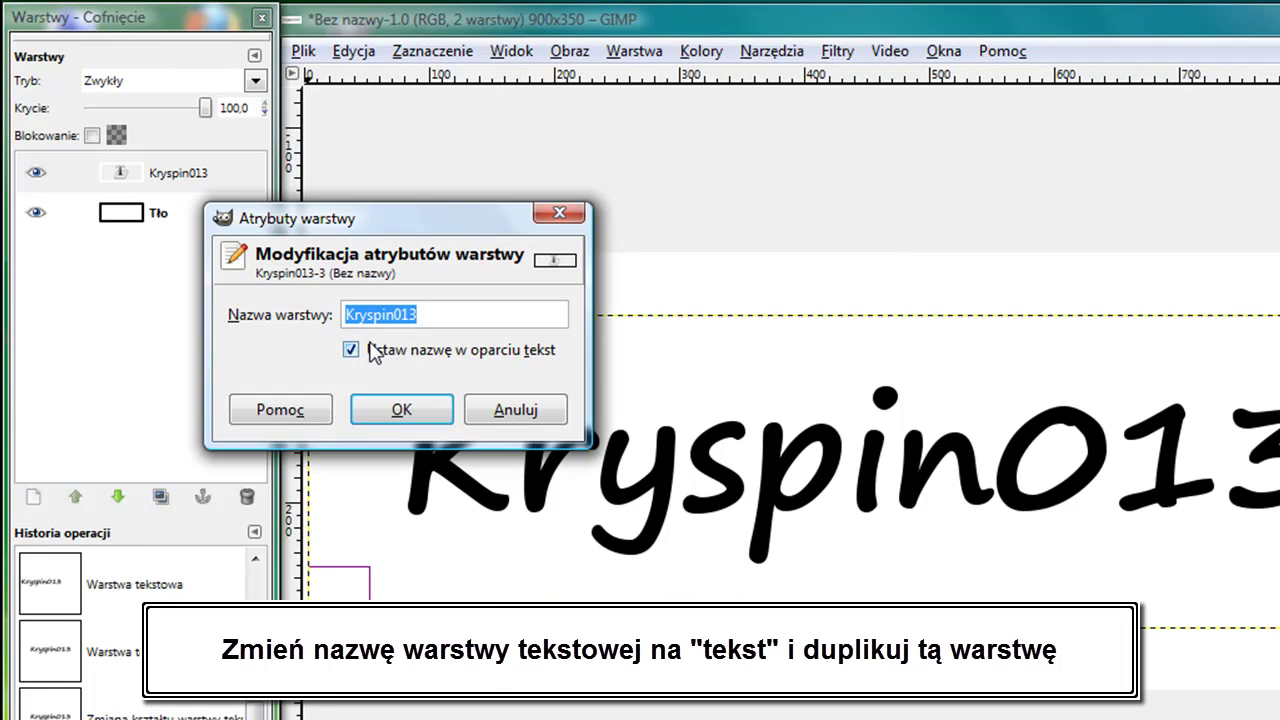
type("tekst")
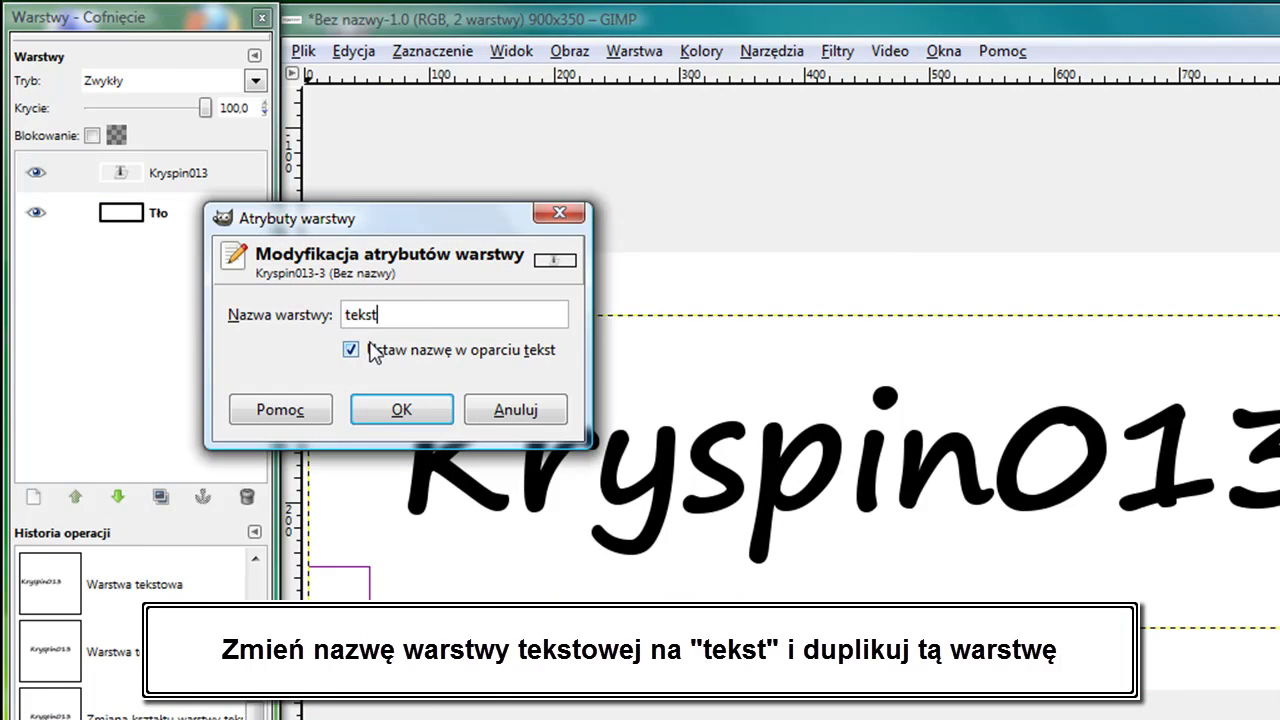
left_click(401, 409)
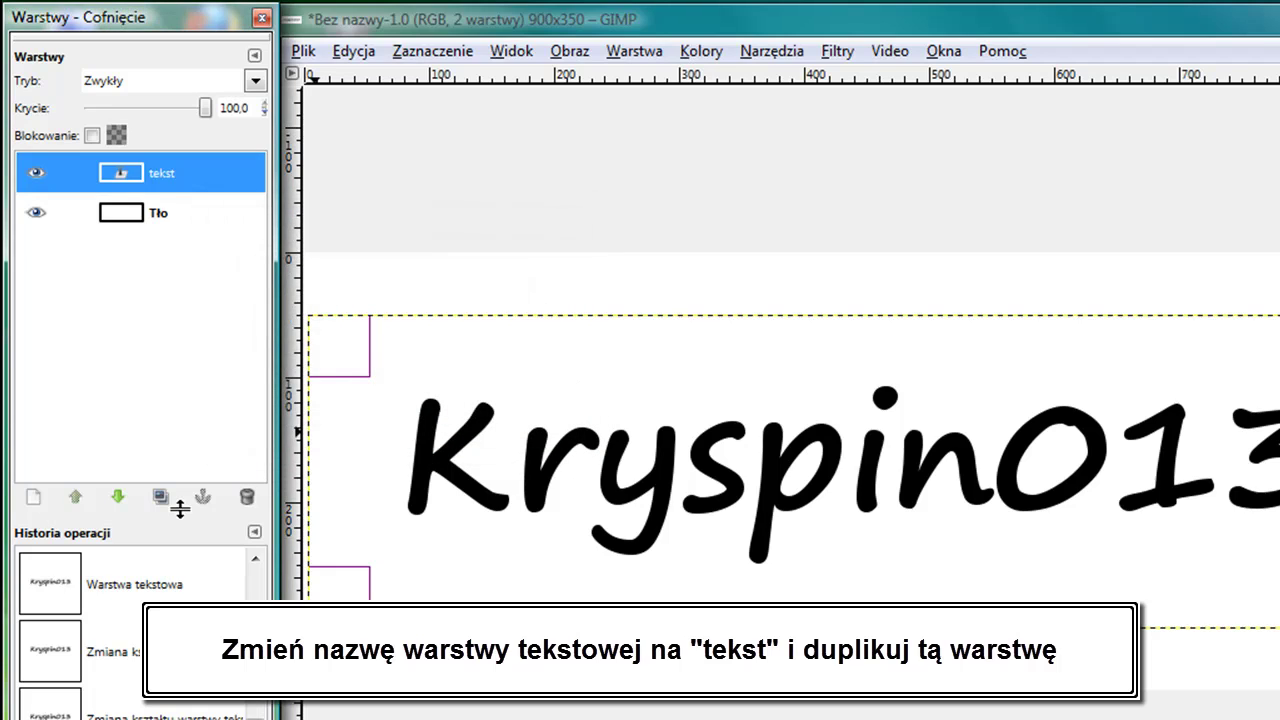
Step: Duplicate tekst, place the copy below it, and name it 'rozmycie'
left_click(160, 496)
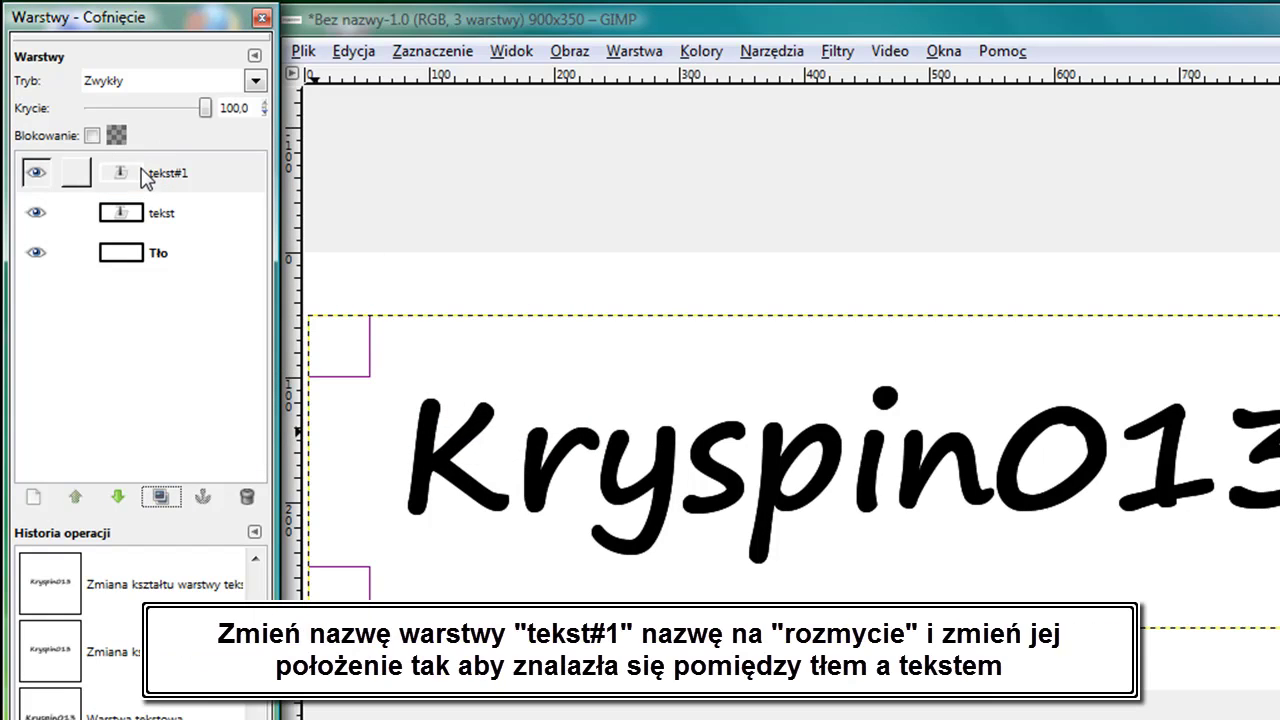
left_click(118, 496)
right_click(155, 220)
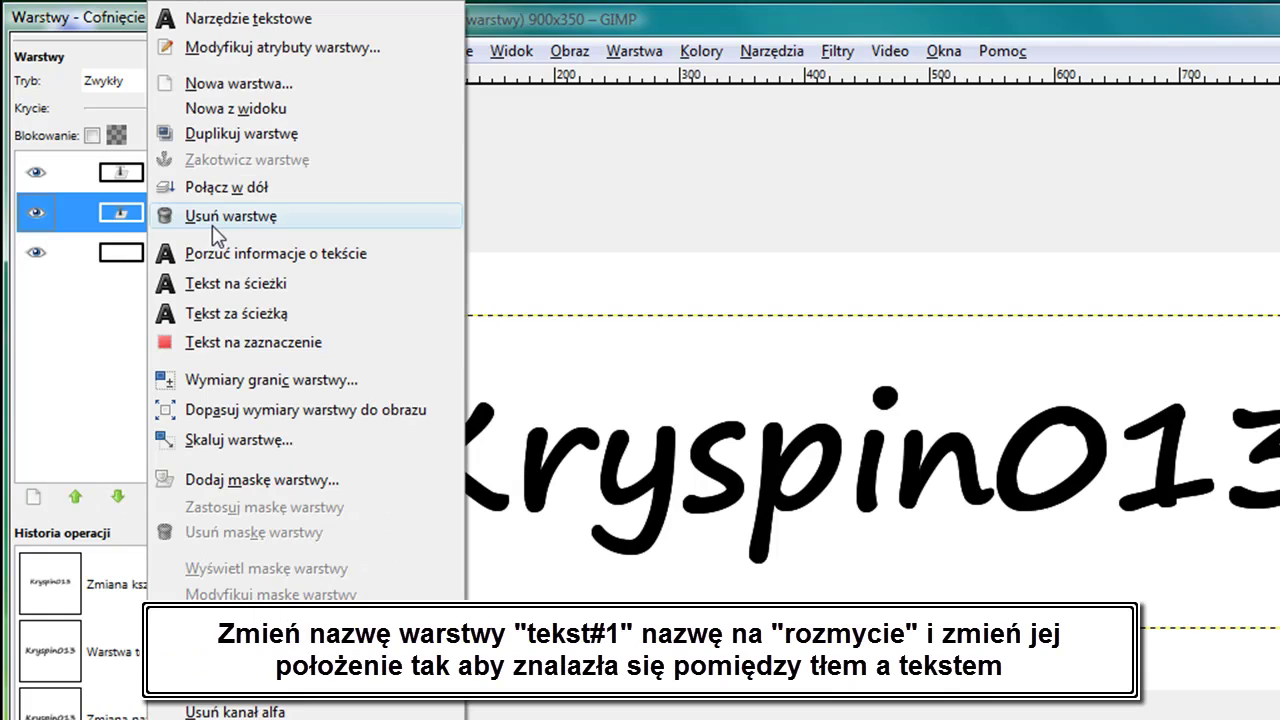
left_click(400, 48)
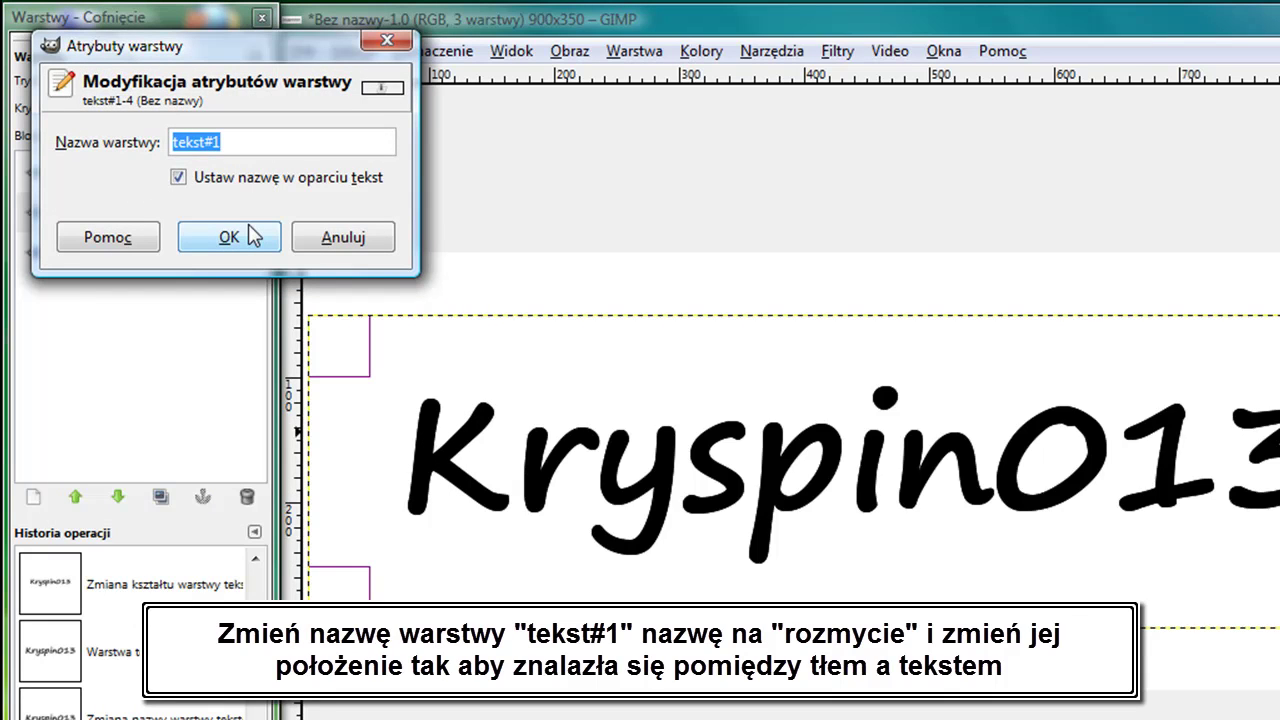
type("rozmy")
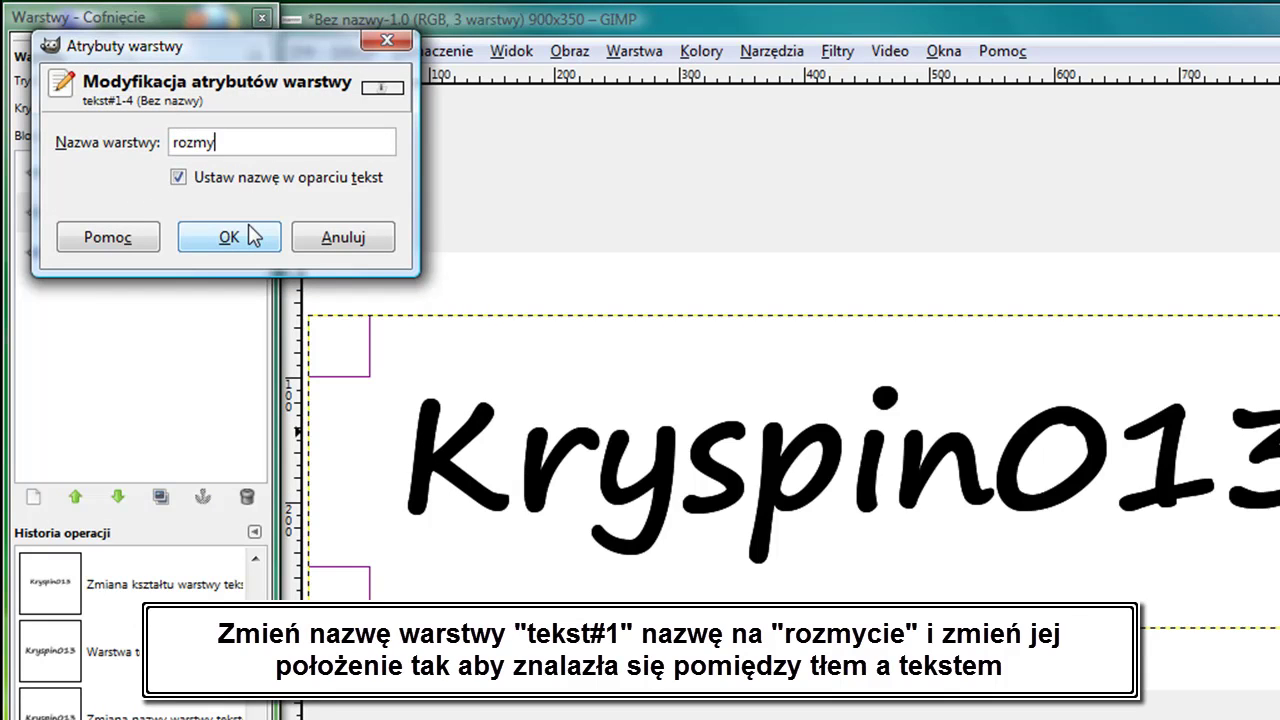
type("cie")
left_click(249, 226)
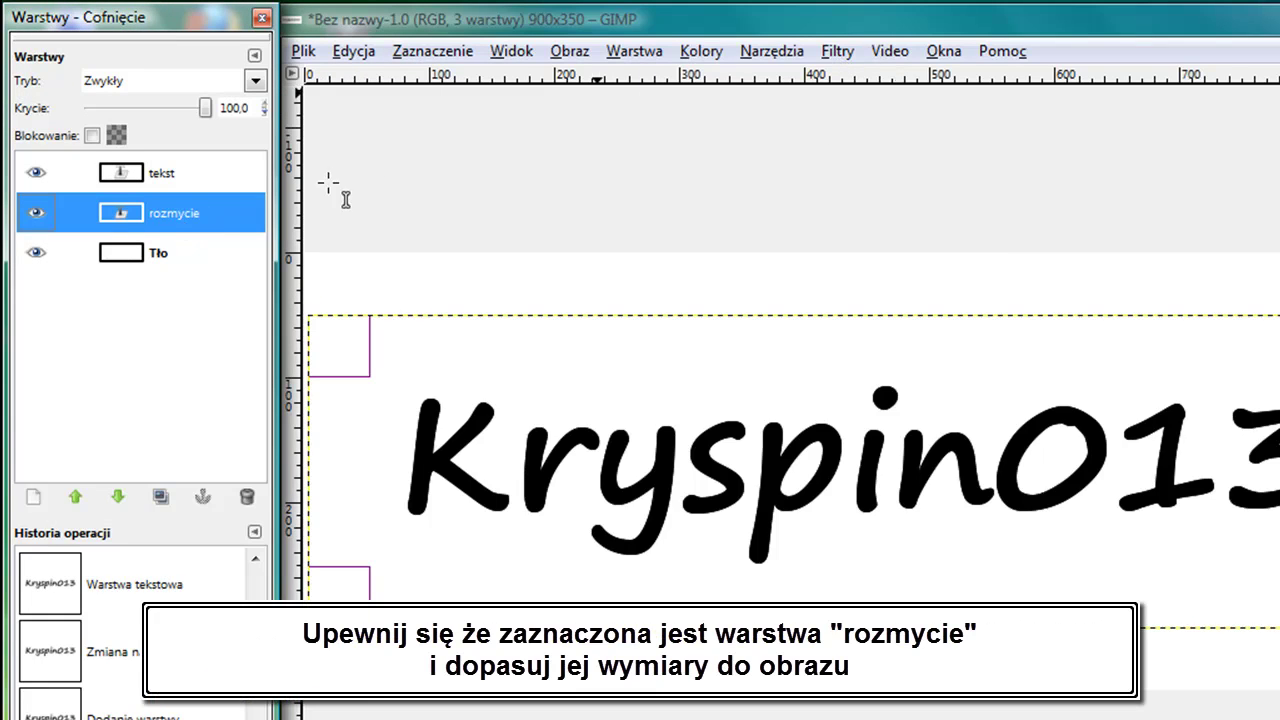
Step: Fit the rozmycie layer to the image size and apply a 15 px Gaussian blur
right_click(178, 222)
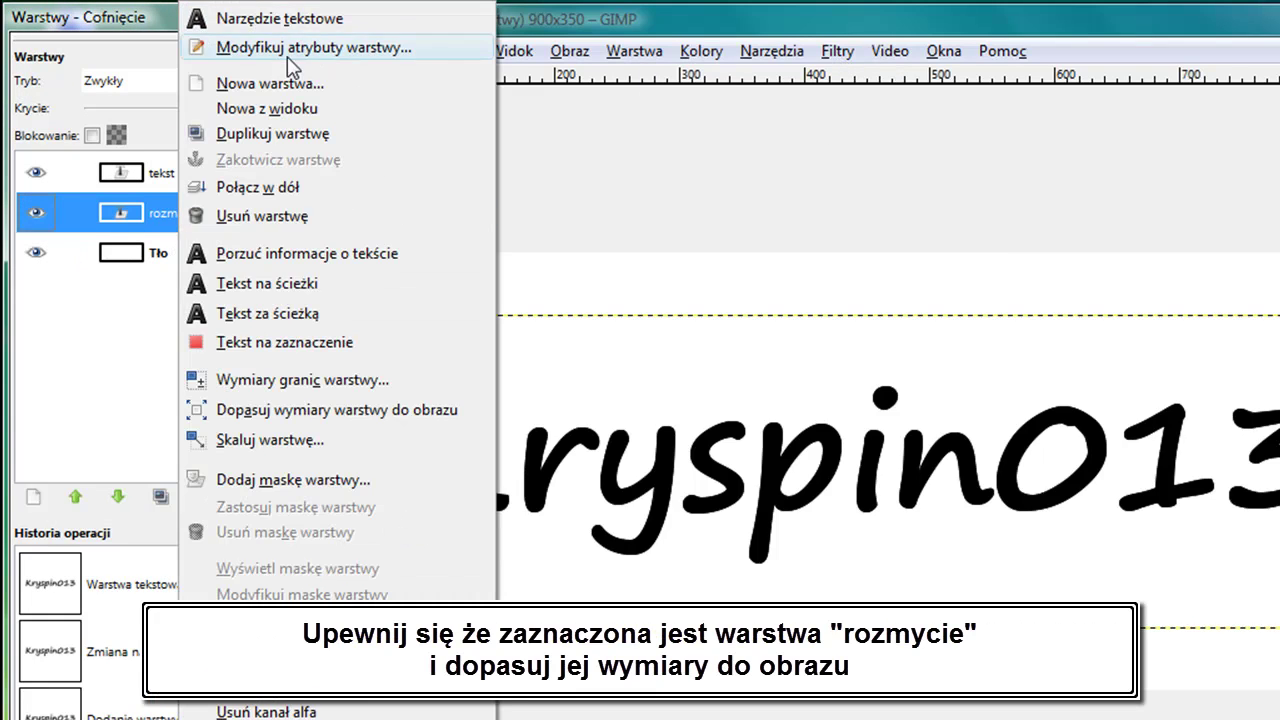
left_click(300, 410)
left_click(837, 51)
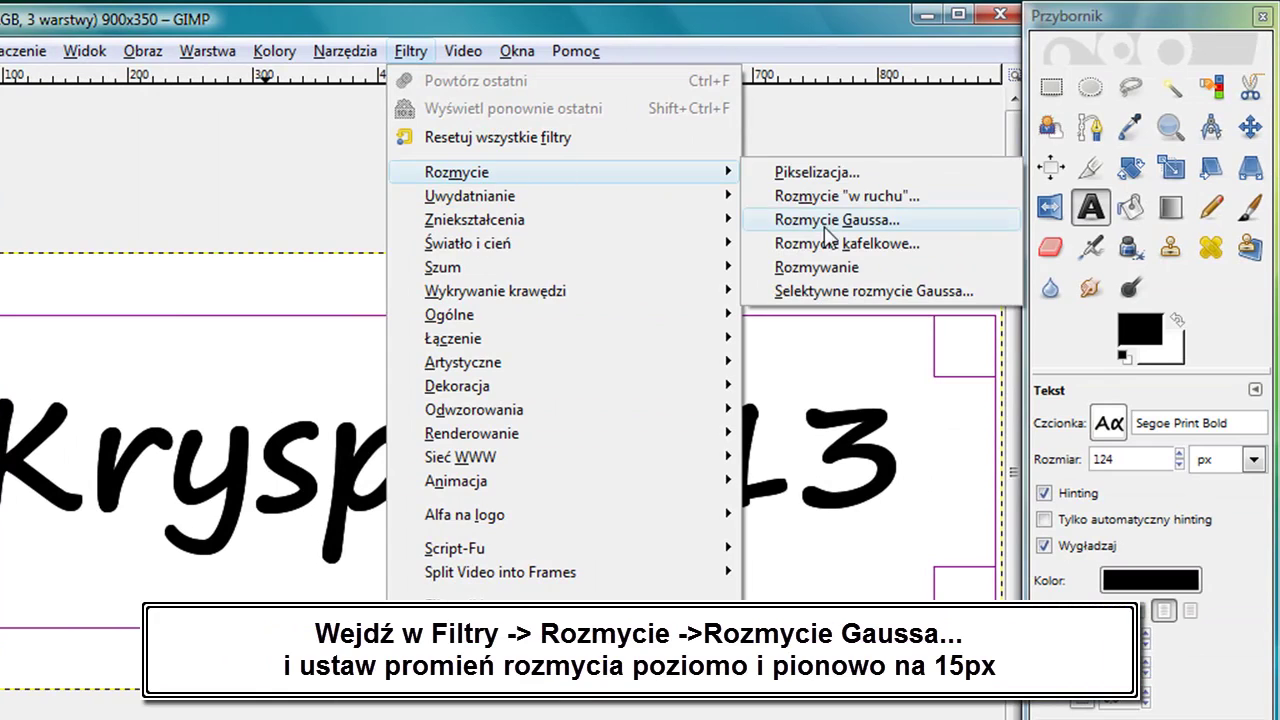
left_click(826, 229)
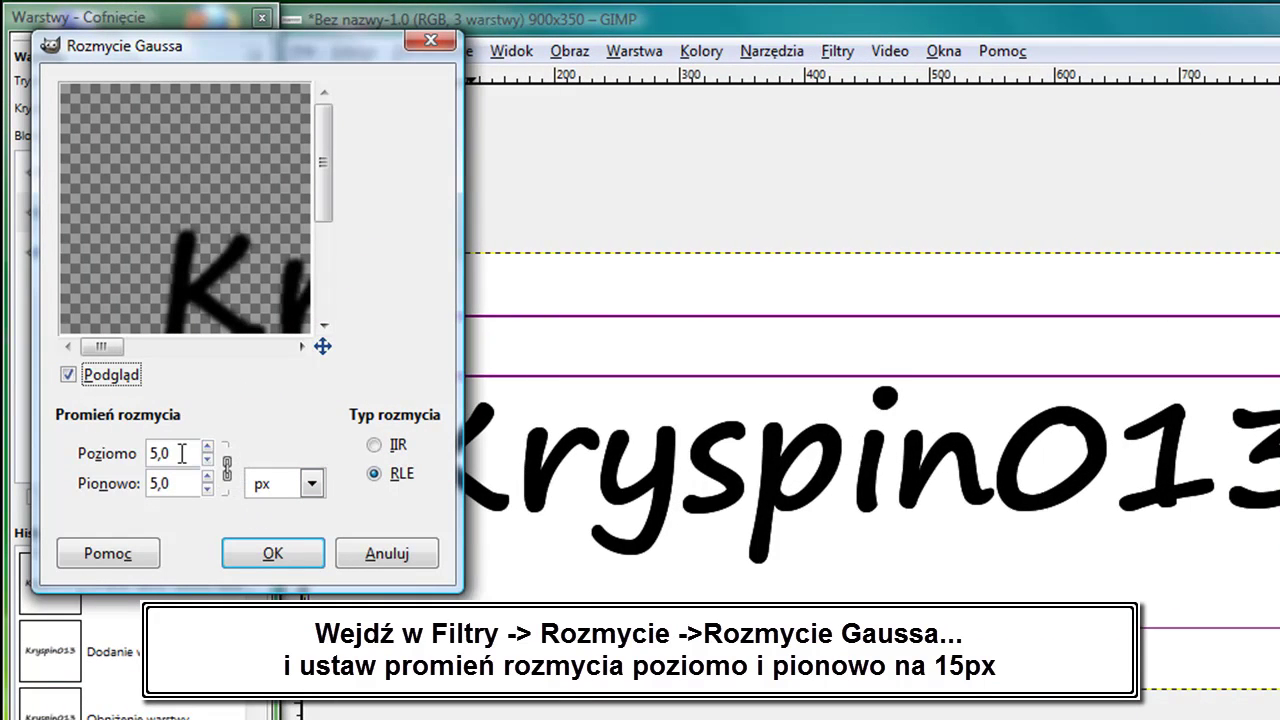
left_click_drag(180, 453, 92, 452)
type("15")
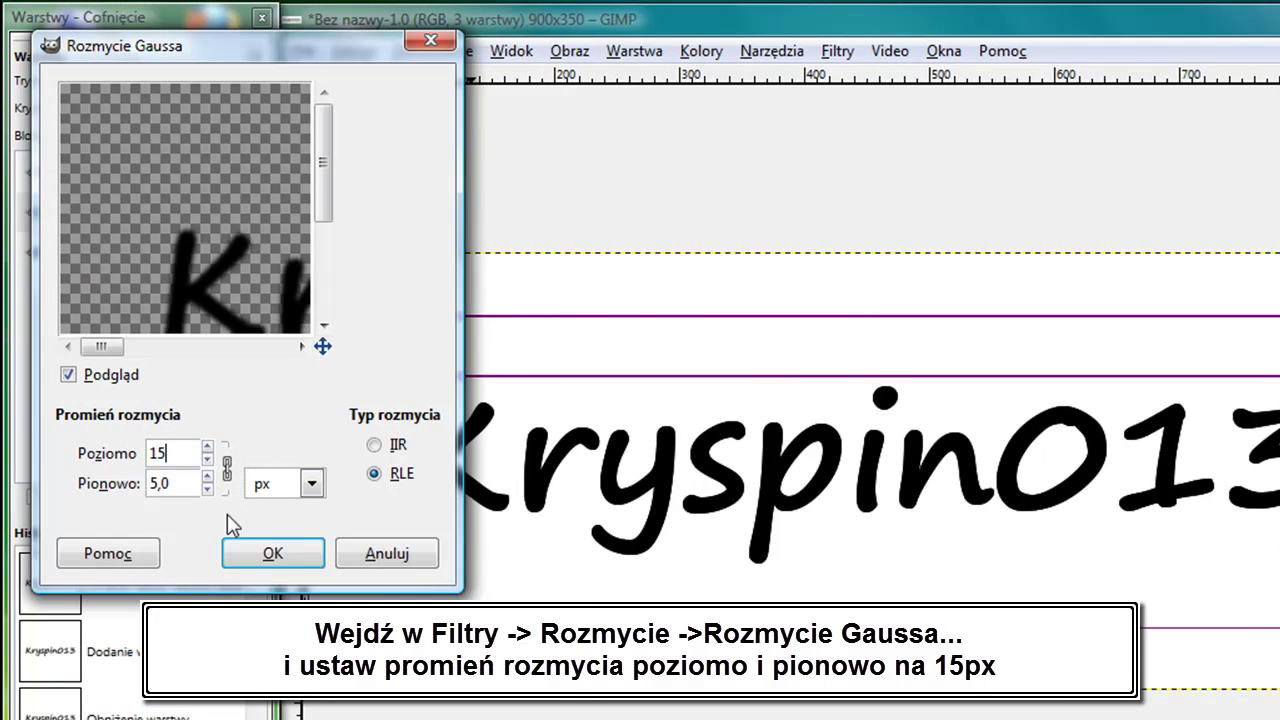
left_click(265, 553)
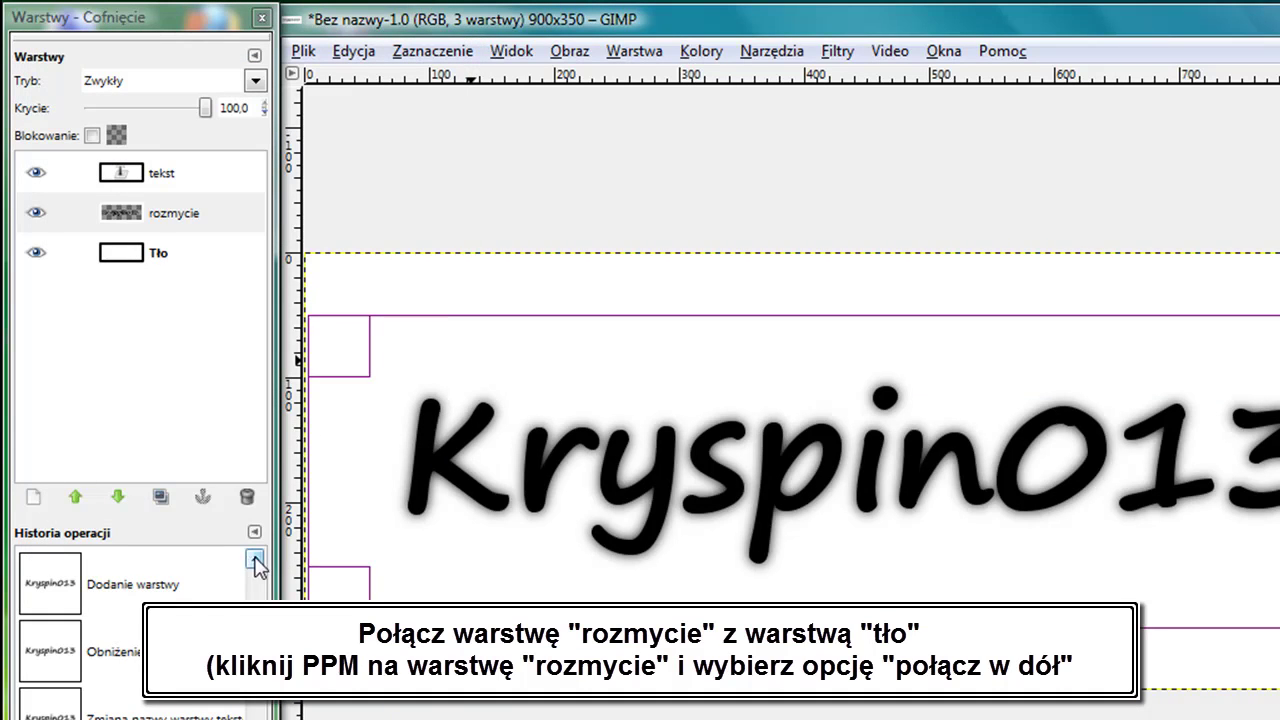
Step: Merge rozmycie down into the background and make tekst the active layer
right_click(135, 220)
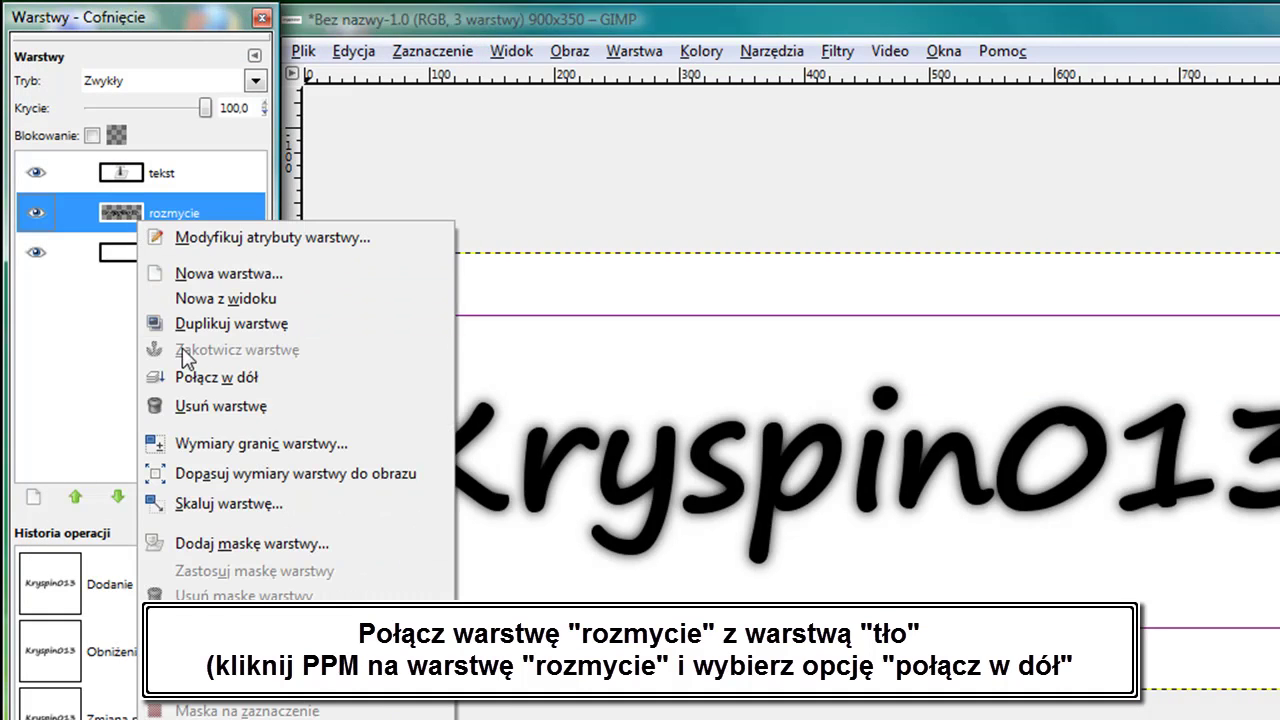
left_click(217, 380)
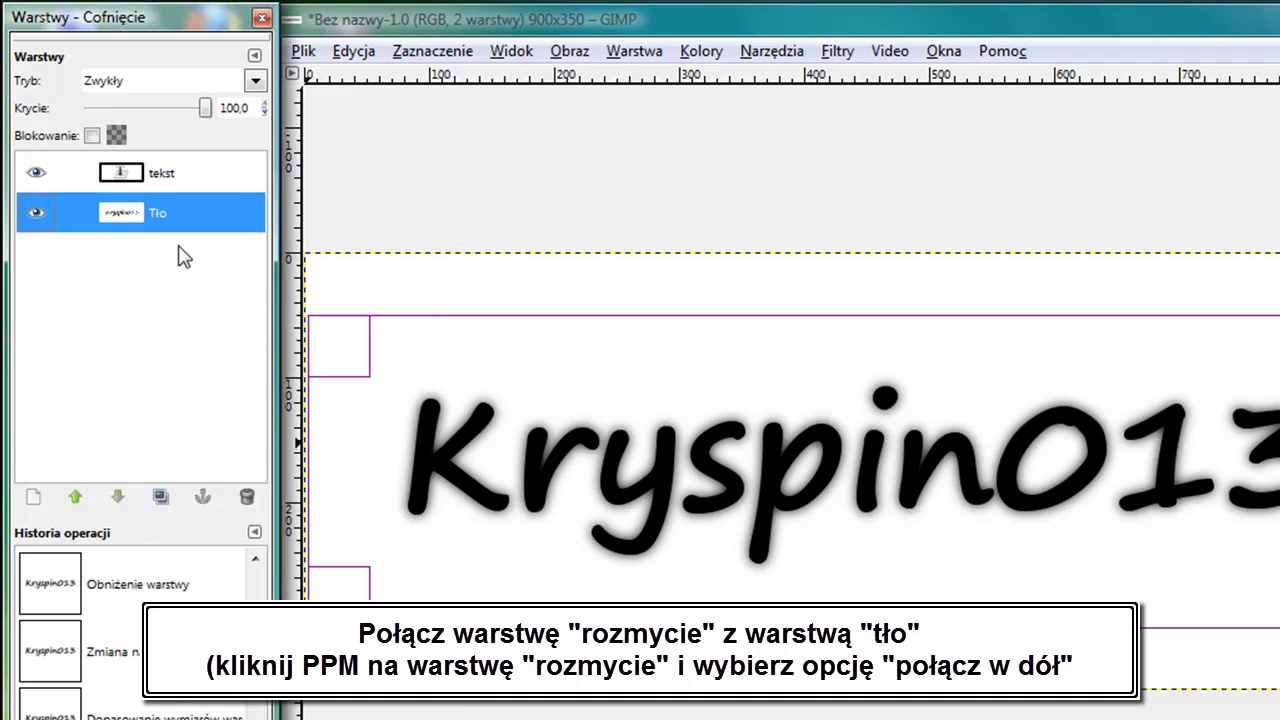
left_click(157, 176)
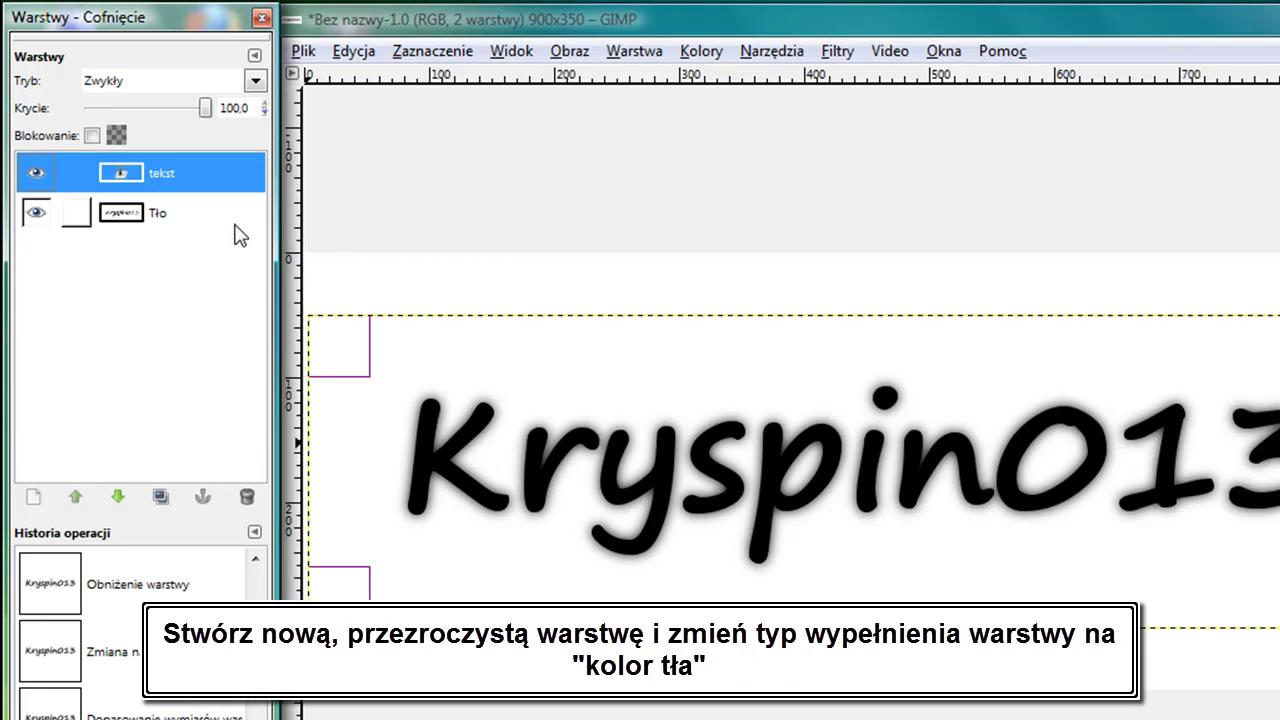
Step: Add a new layer filled with the background colour, set to grey 989898
left_click(33, 497)
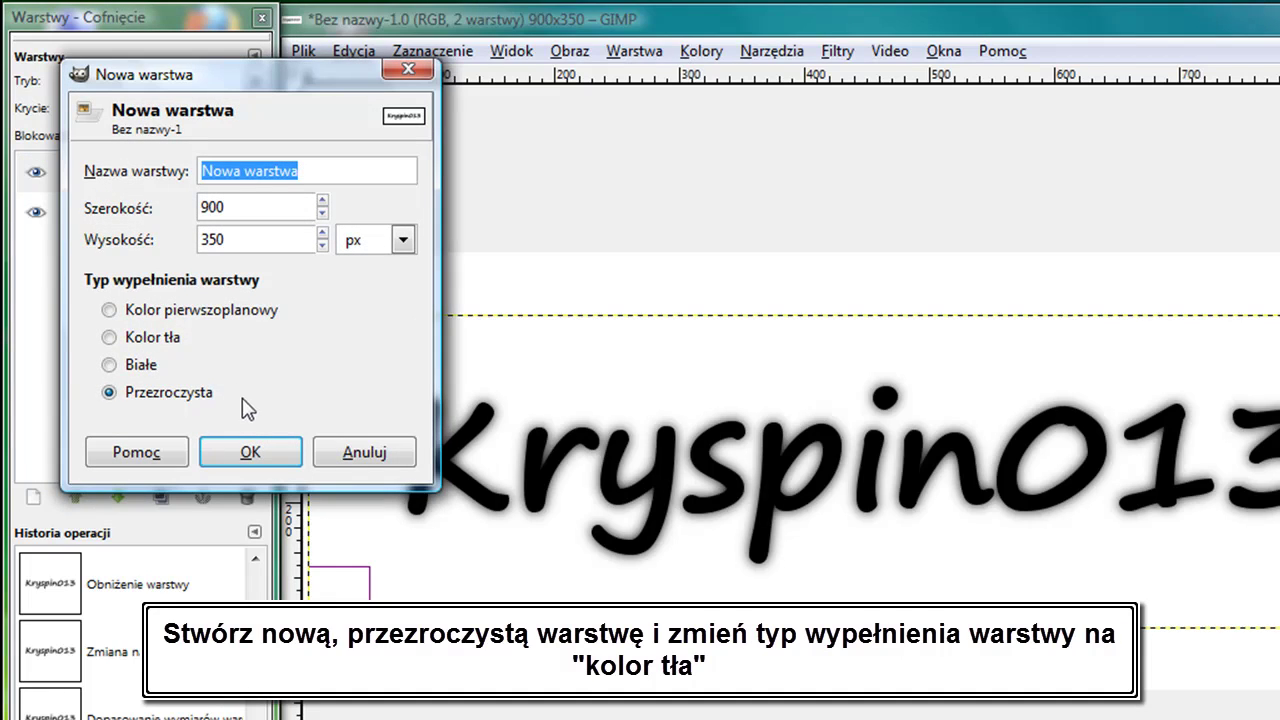
left_click(160, 340)
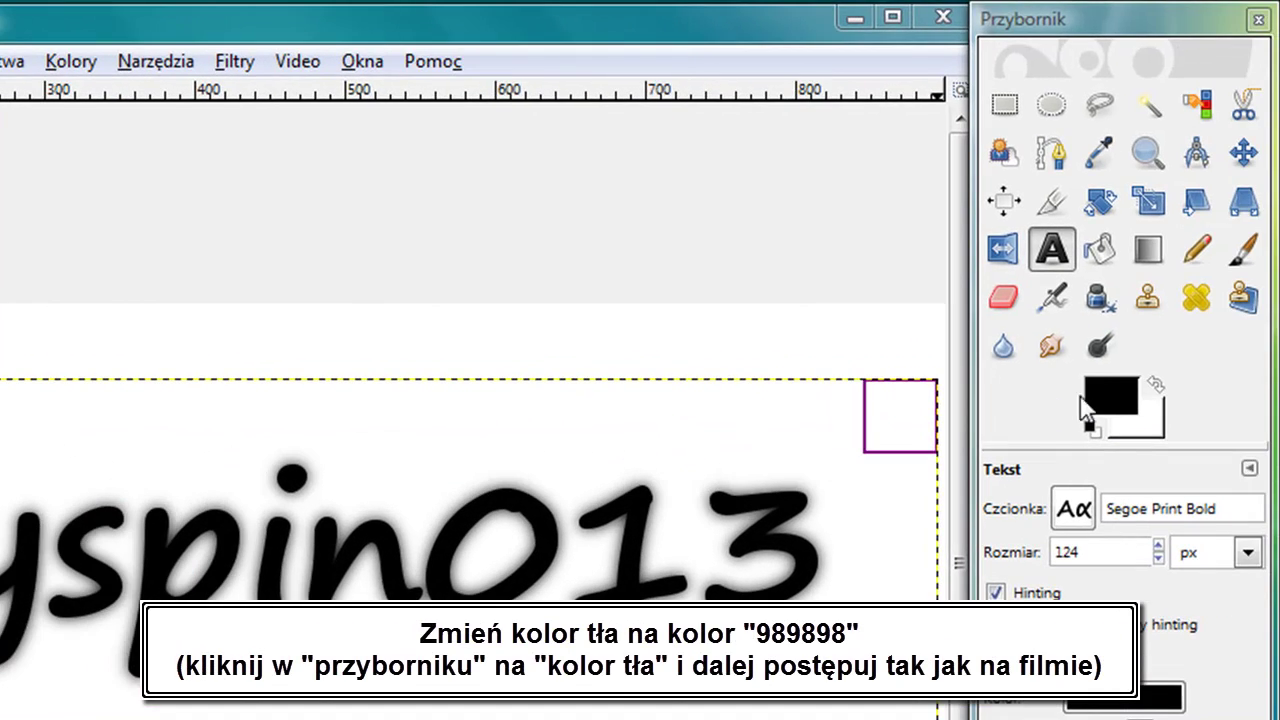
left_click(1143, 422)
left_click_drag(798, 408, 729, 409)
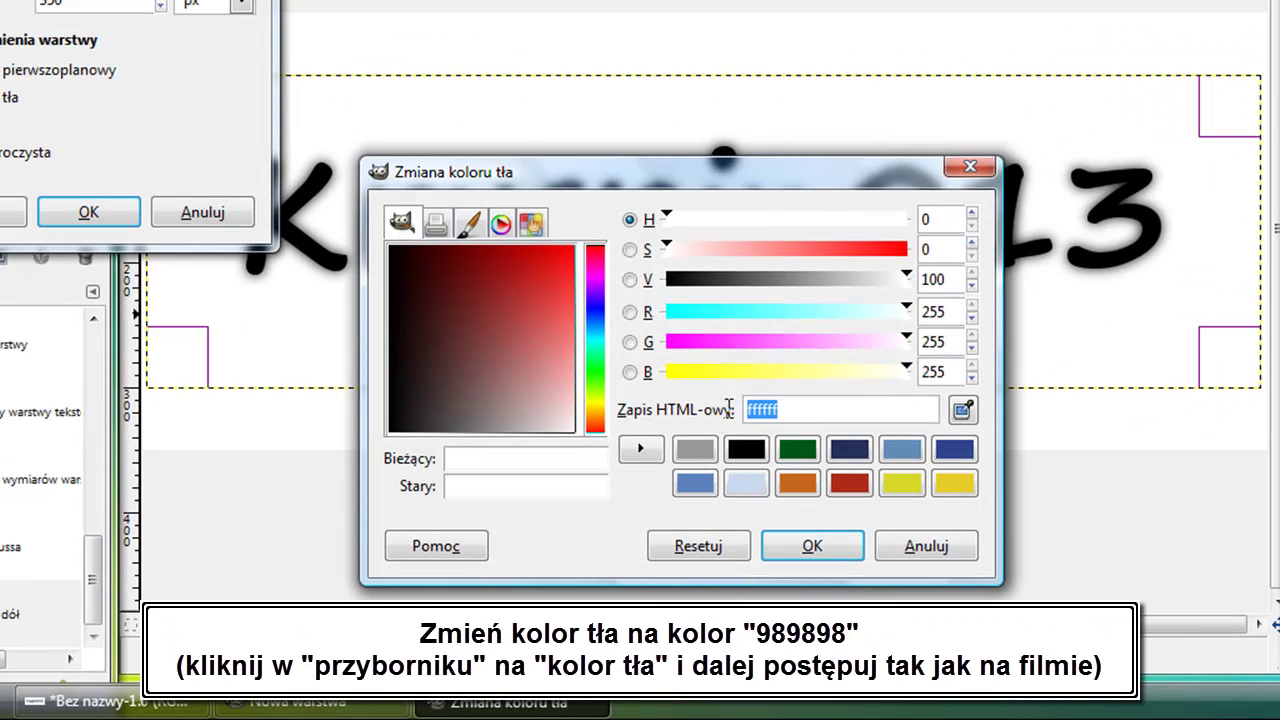
type("989898")
key("Return")
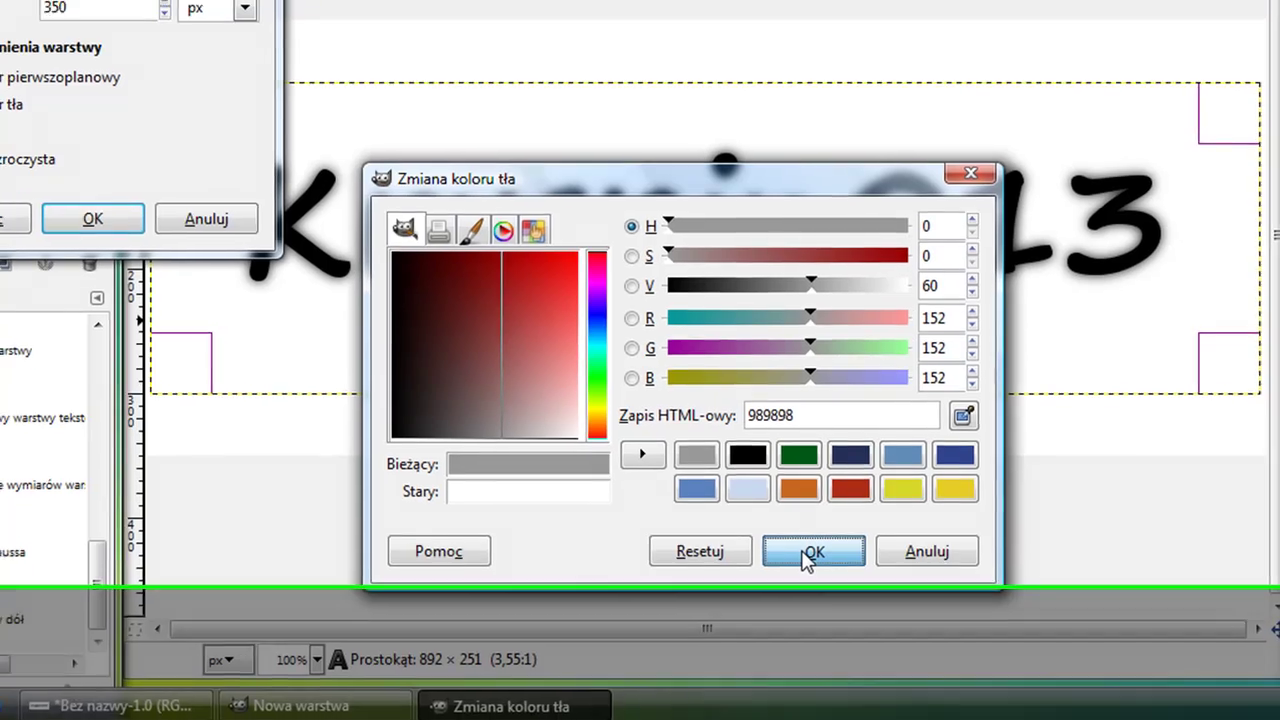
left_click(781, 532)
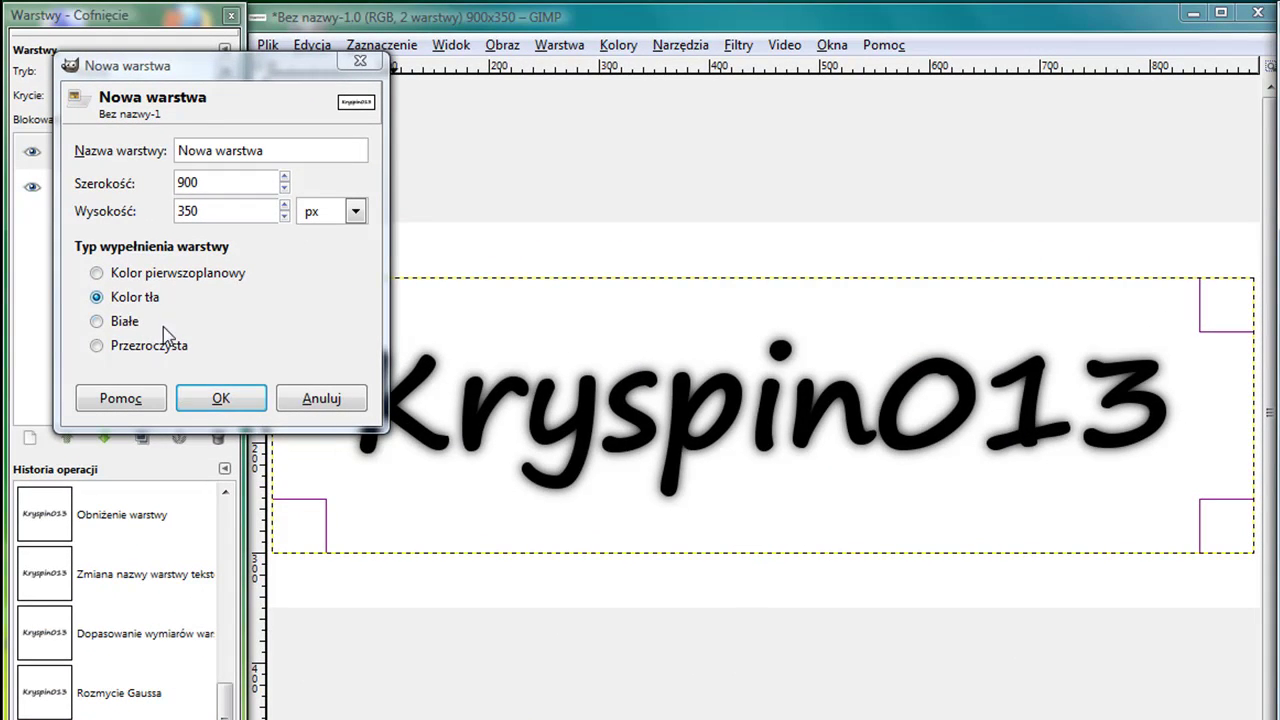
left_click(216, 399)
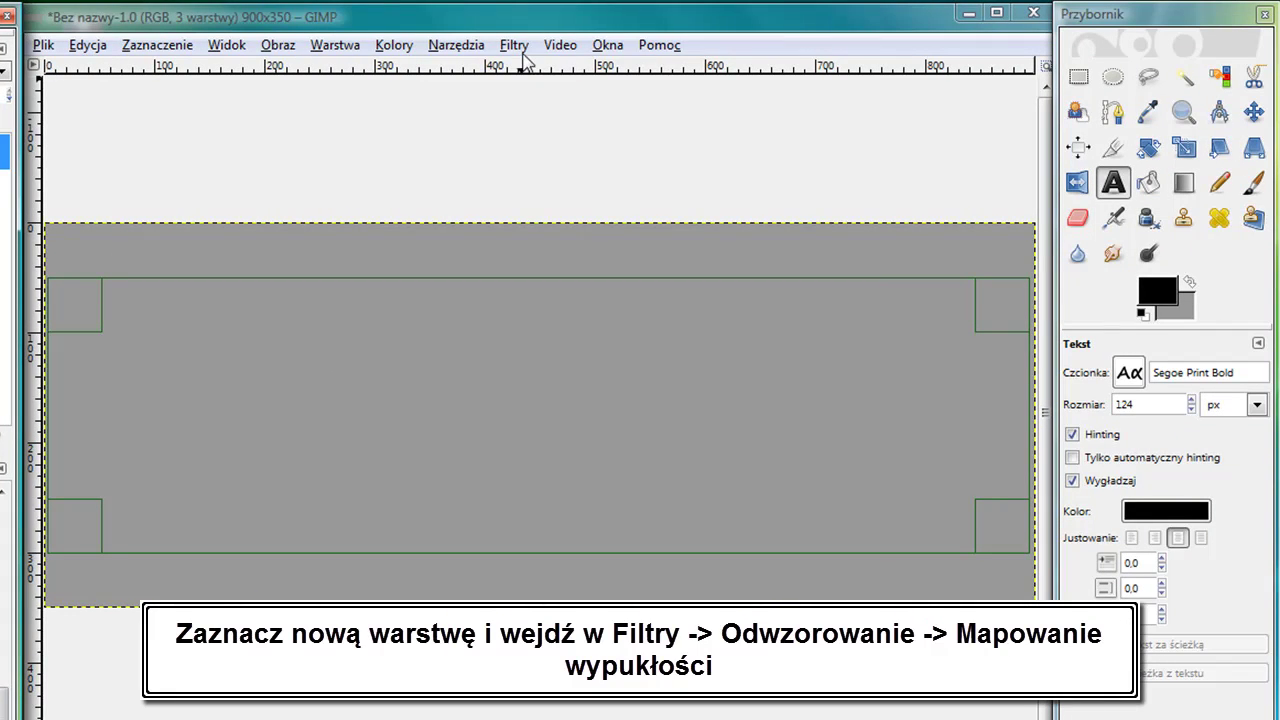
Step: In Bump Map, set elevation 27, depth 7 and turn on Invert
left_click(516, 46)
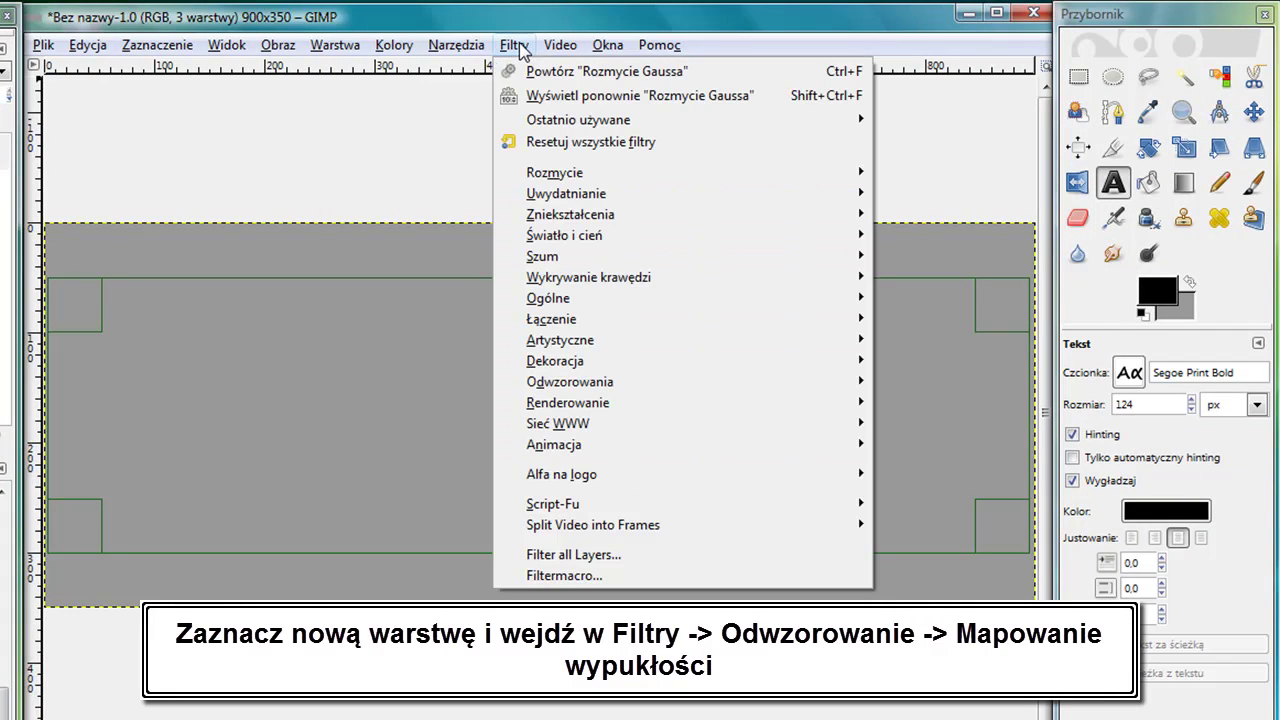
mouse_move(570, 381)
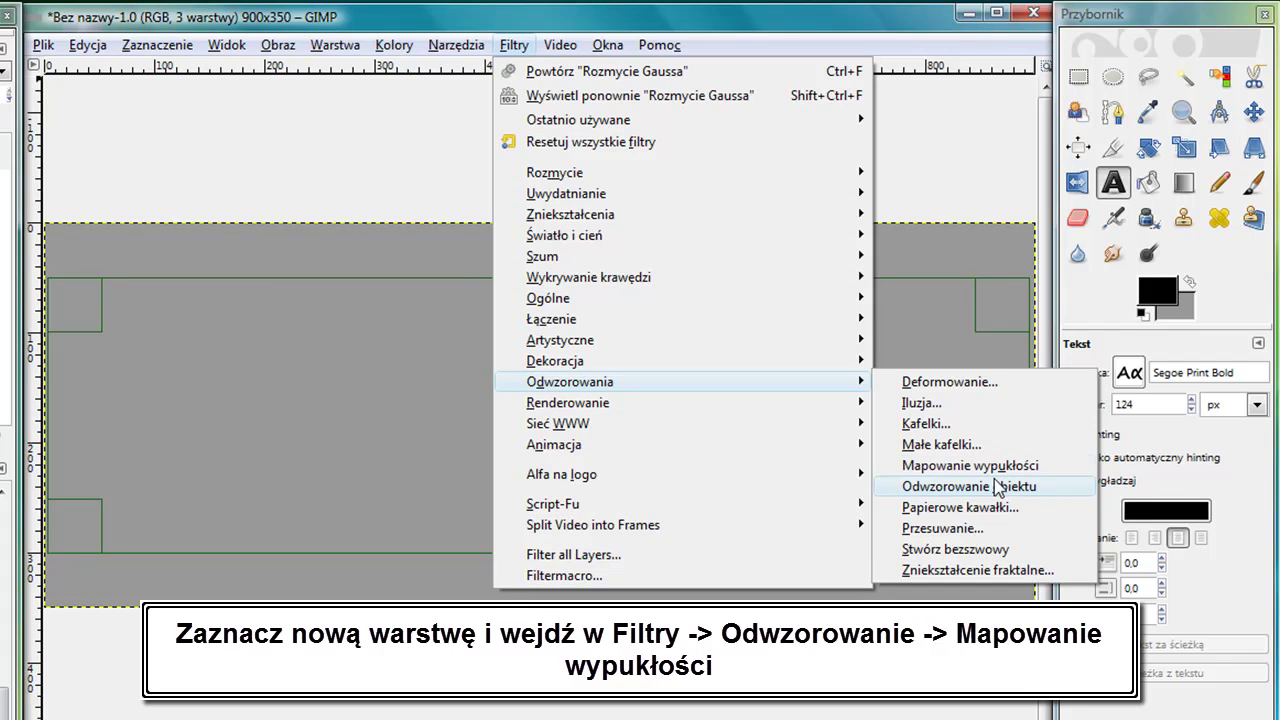
left_click(968, 465)
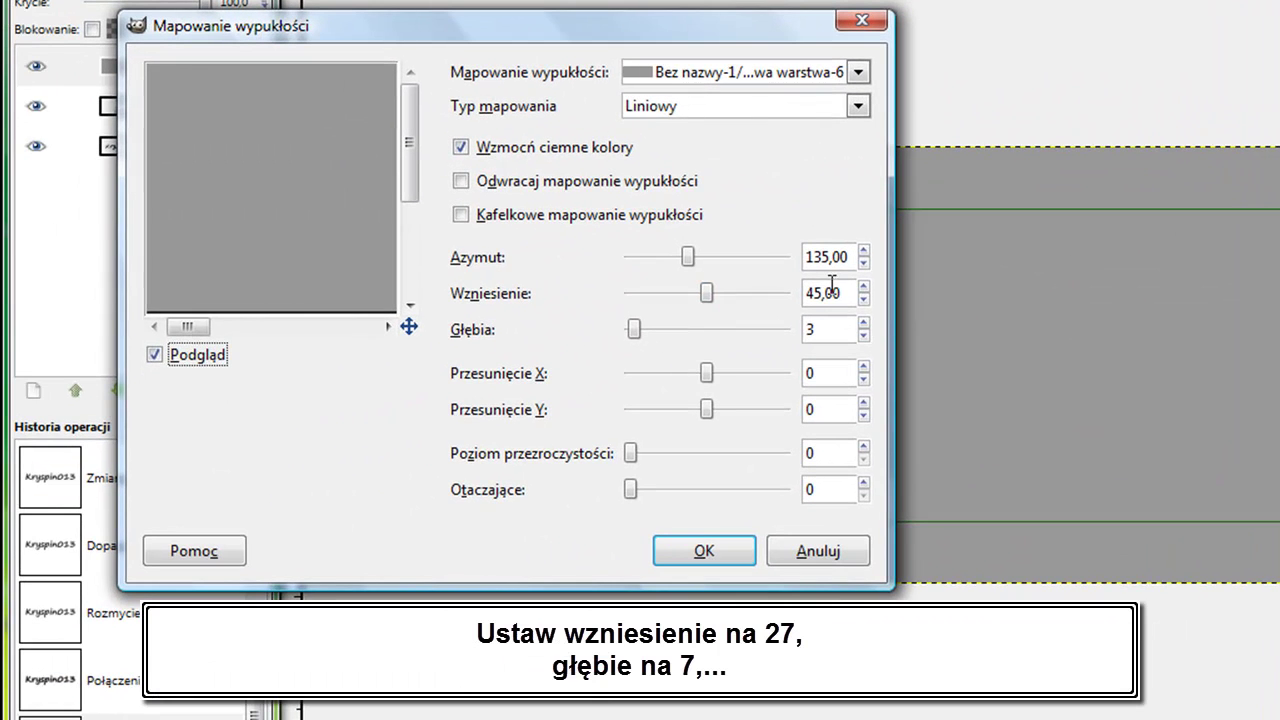
left_click_drag(820, 294, 788, 300)
key("Tab")
key("BackSpace")
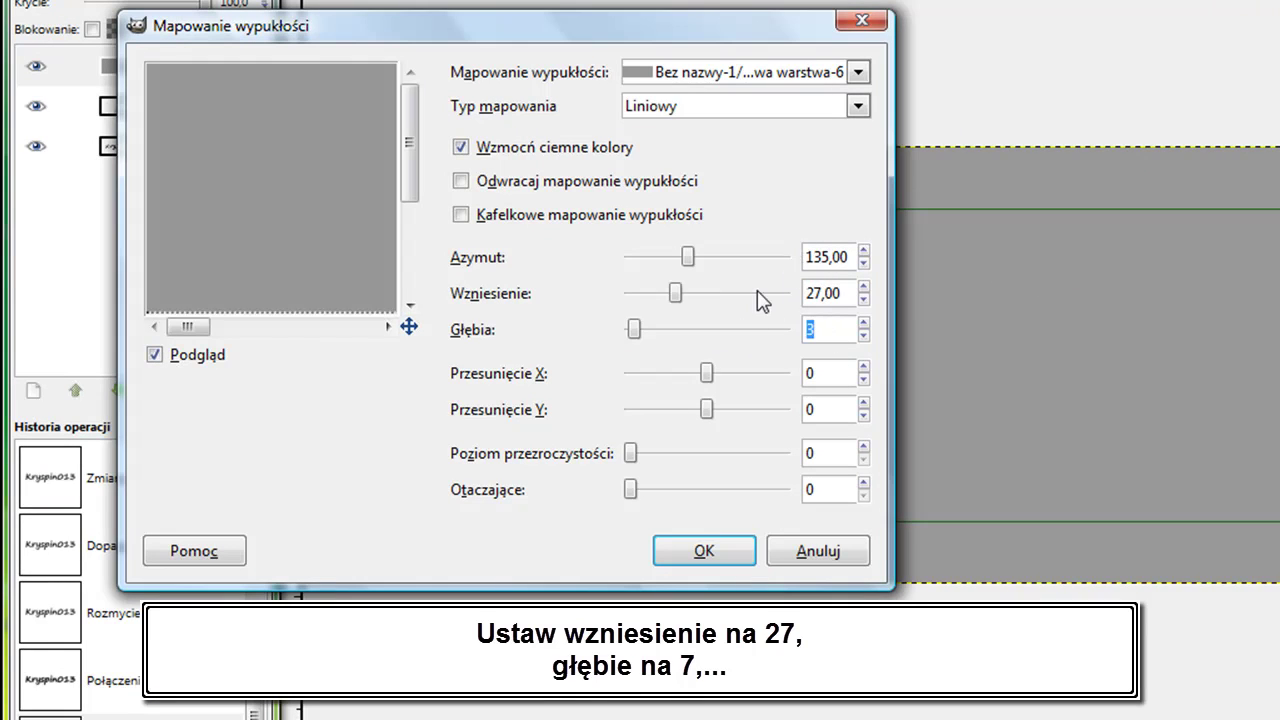
type("7")
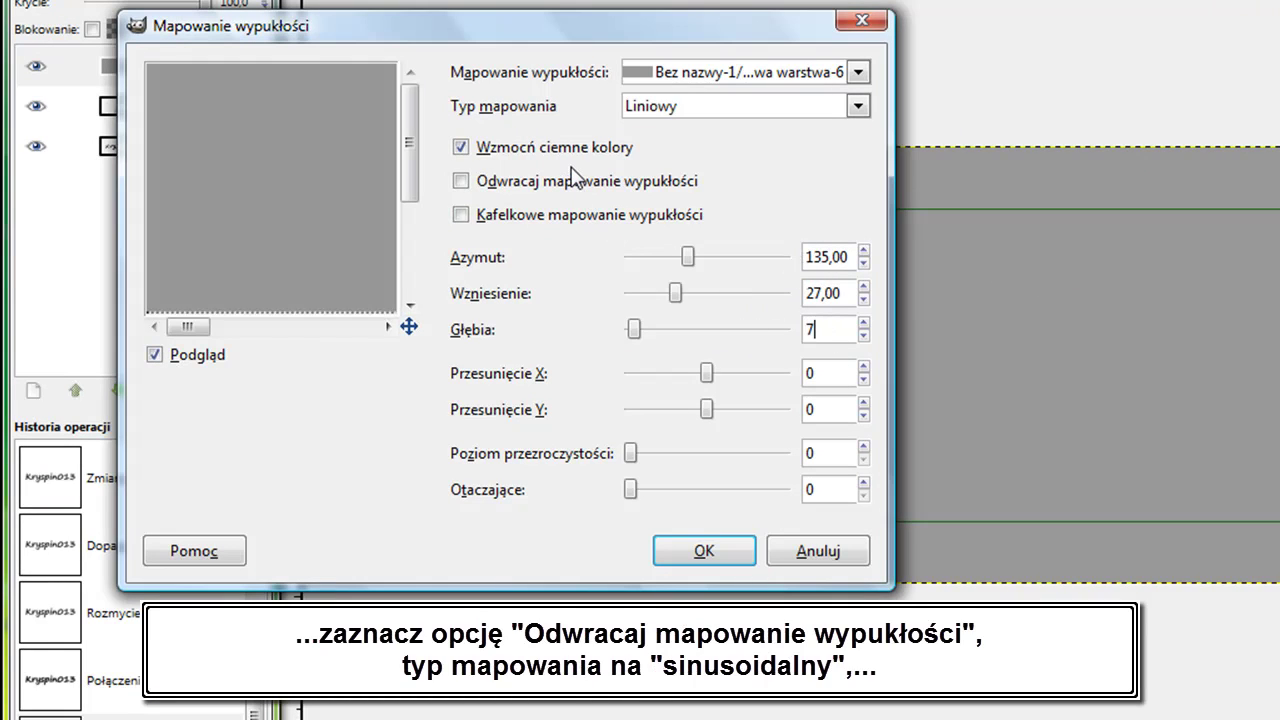
left_click(576, 180)
Step: Choose sinusoidal mapping with Tło-5 as bump map and apply the emboss
left_click(750, 106)
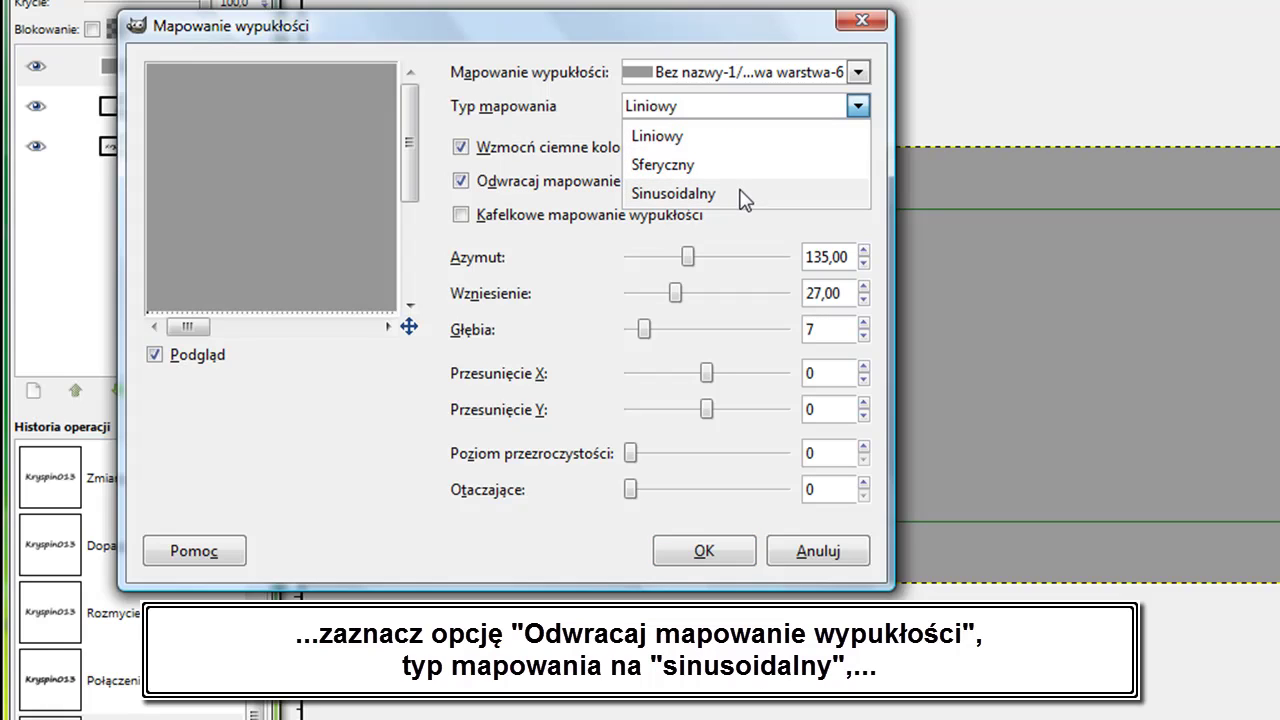
left_click(742, 196)
left_click(750, 72)
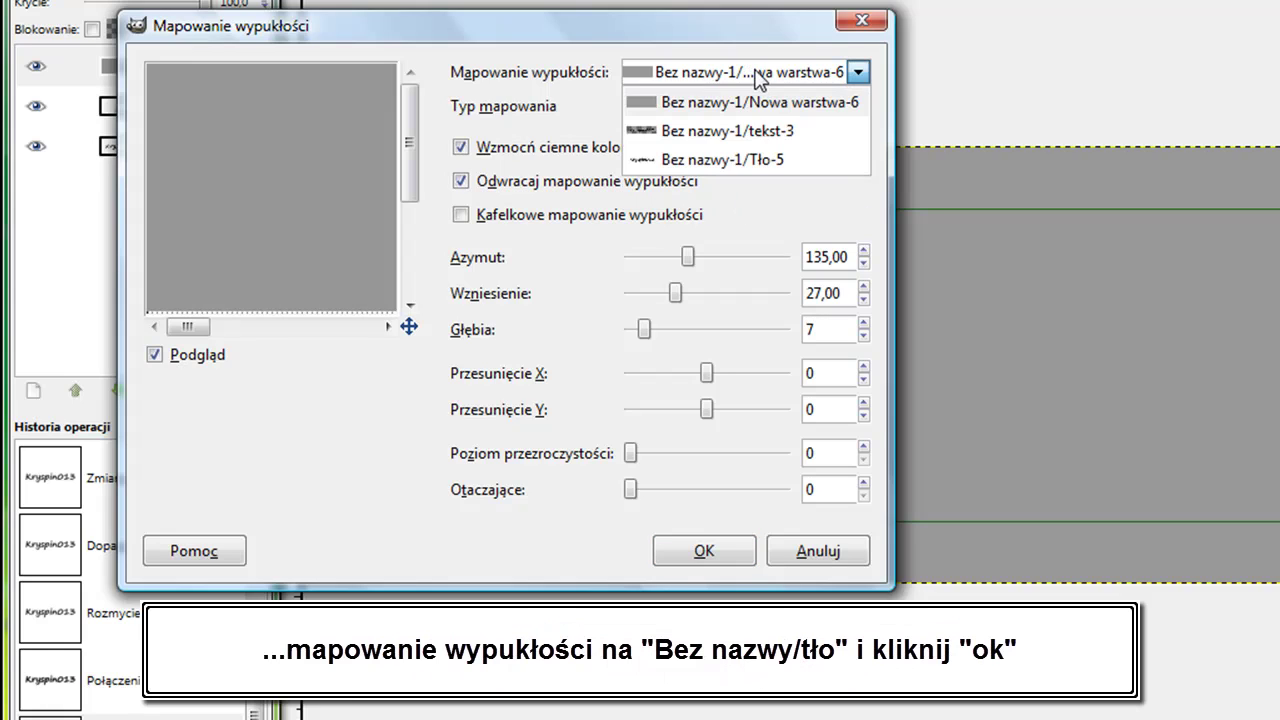
left_click(761, 163)
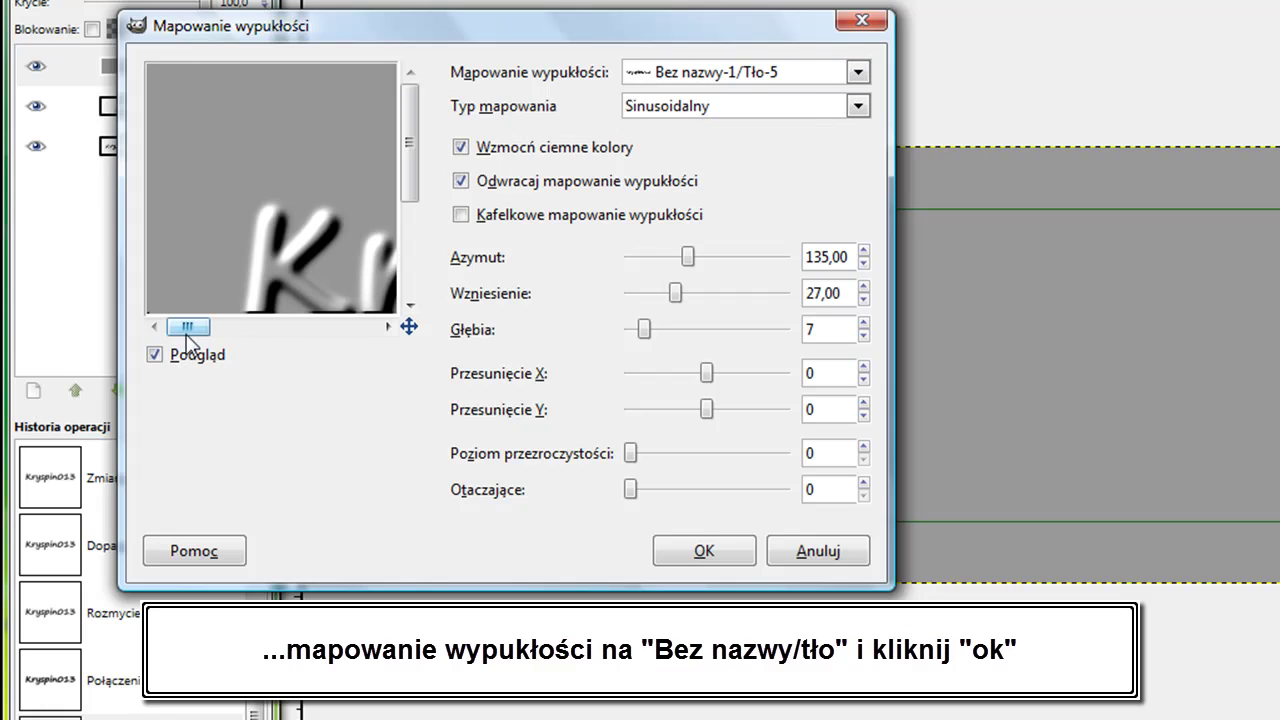
left_click_drag(203, 326, 237, 326)
left_click_drag(410, 165, 410, 222)
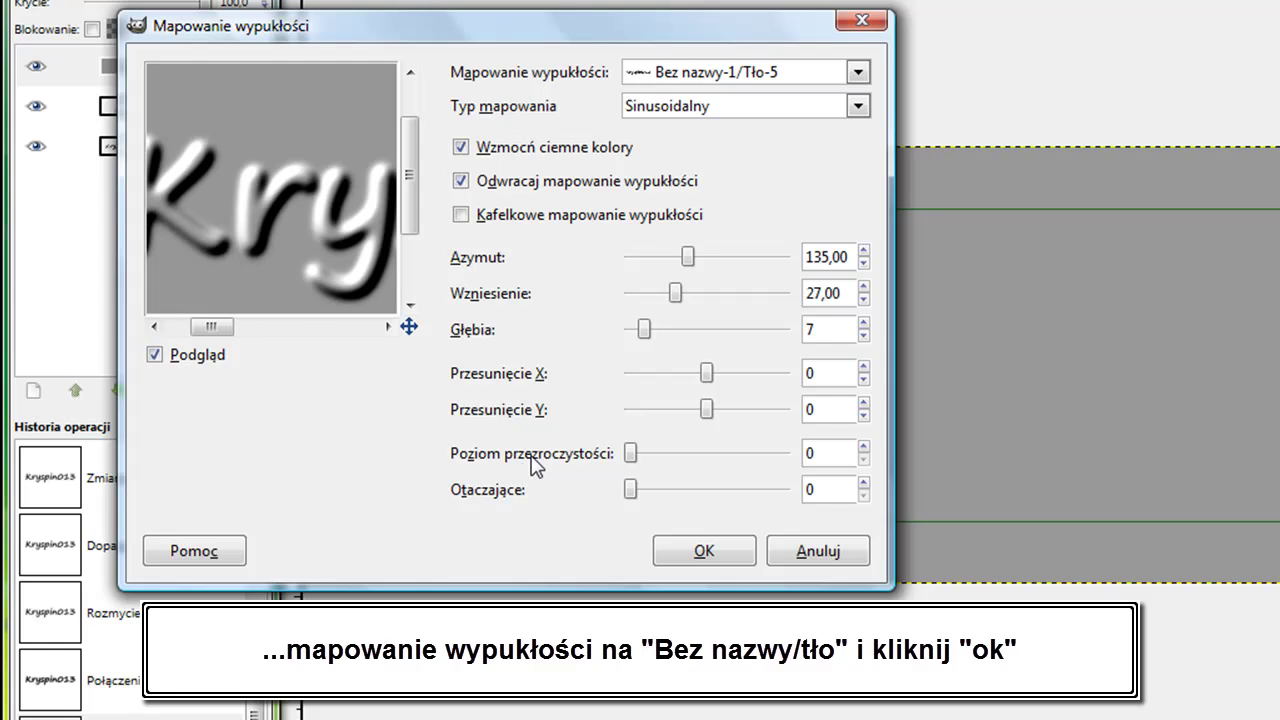
left_click(720, 555)
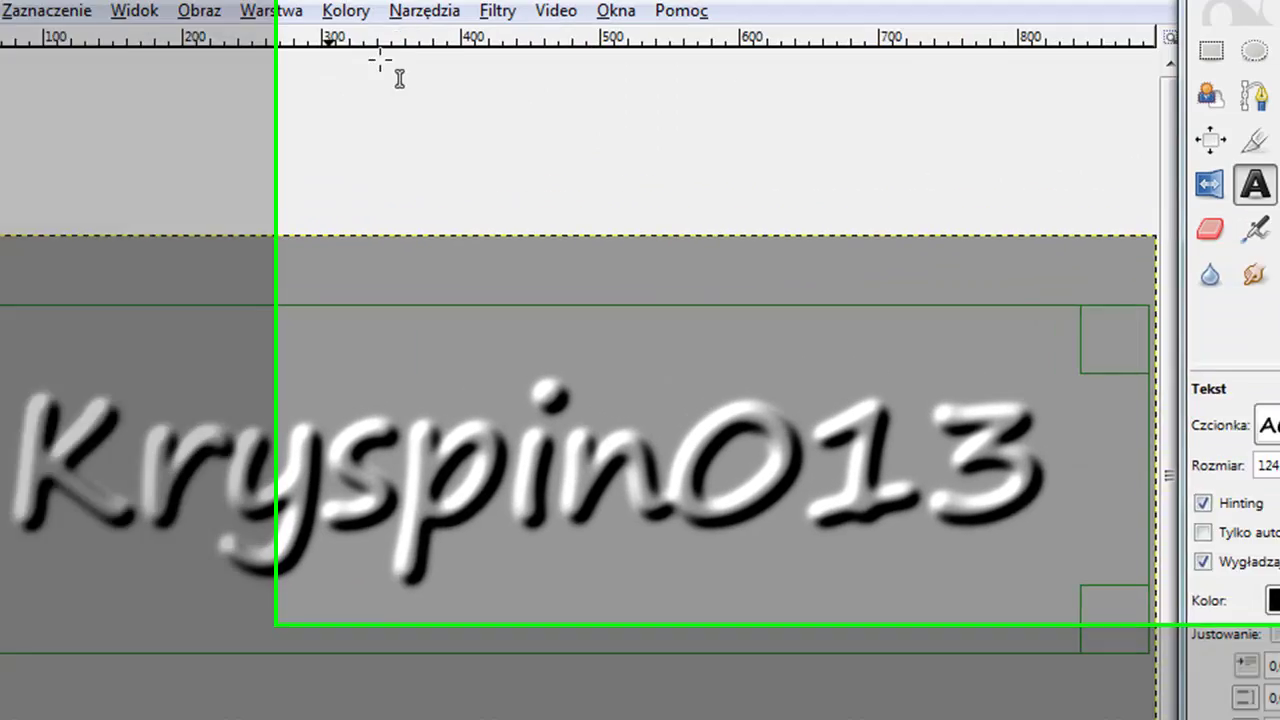
Step: Select the Three bars sin gradient and apply Gradient Map to the embossed layer
left_click(1143, 289)
left_click(1143, 246)
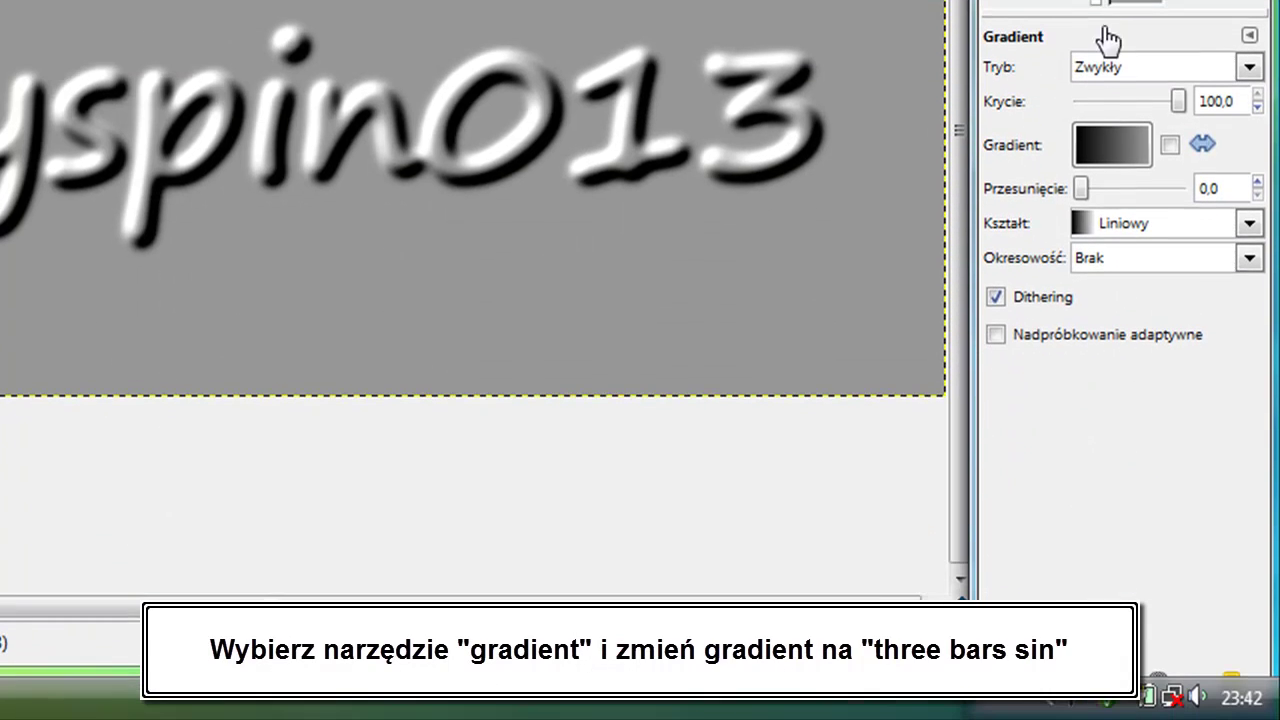
left_click(1113, 135)
scroll(980, 386, "down", 3)
scroll(931, 443, "down", 3)
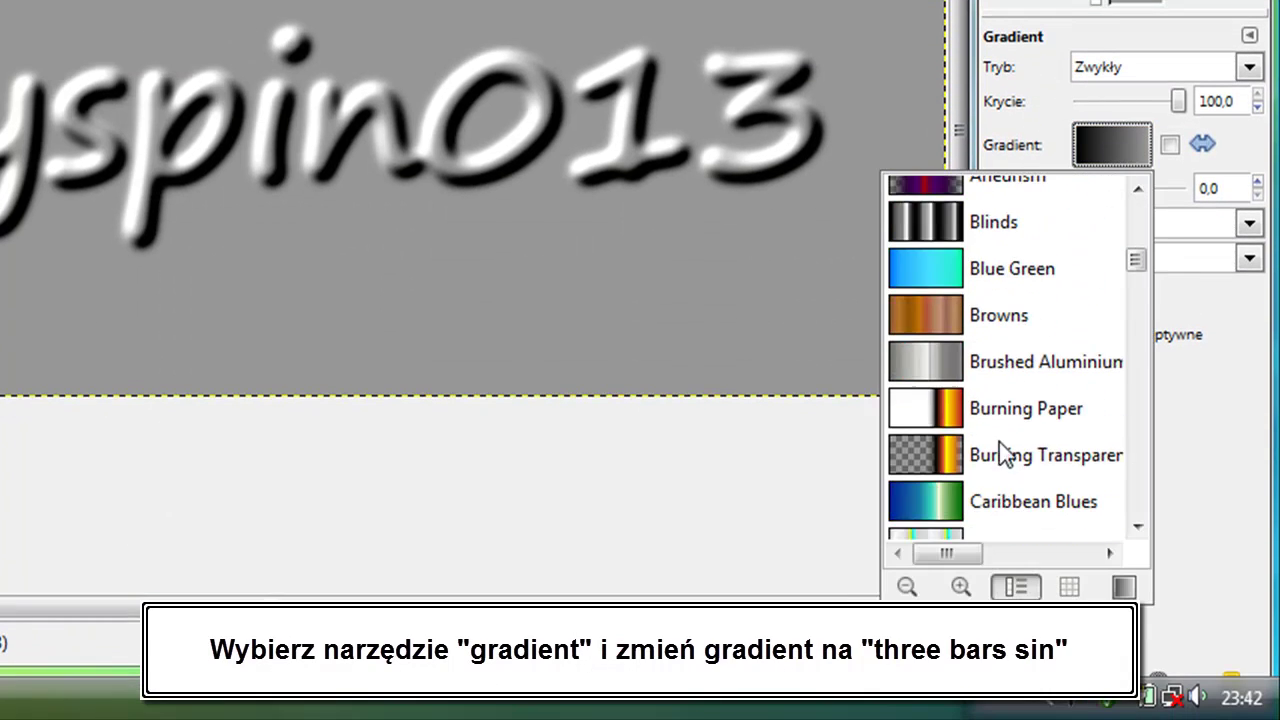
scroll(1016, 420, "down", 3)
scroll(1020, 420, "down", 5)
scroll(1023, 415, "down", 2)
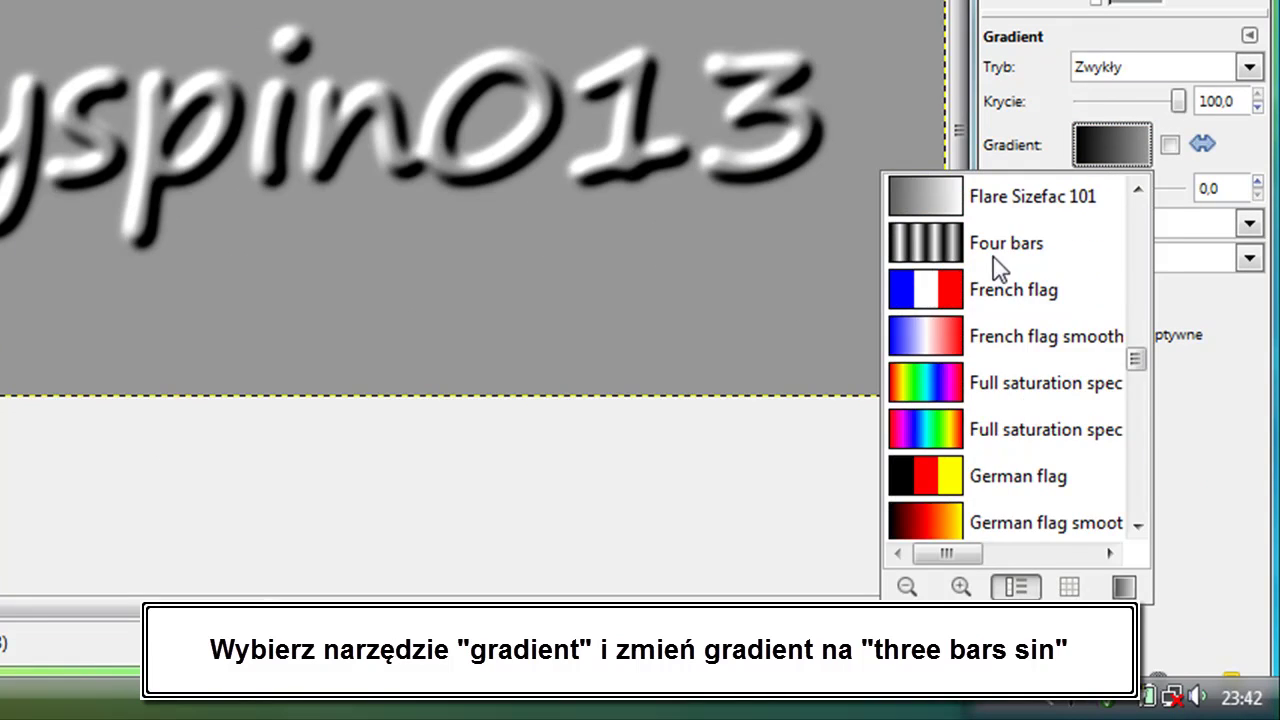
scroll(997, 290, "down", 2)
scroll(1003, 350, "down", 4)
scroll(1009, 395, "down", 3)
scroll(1007, 414, "down", 2)
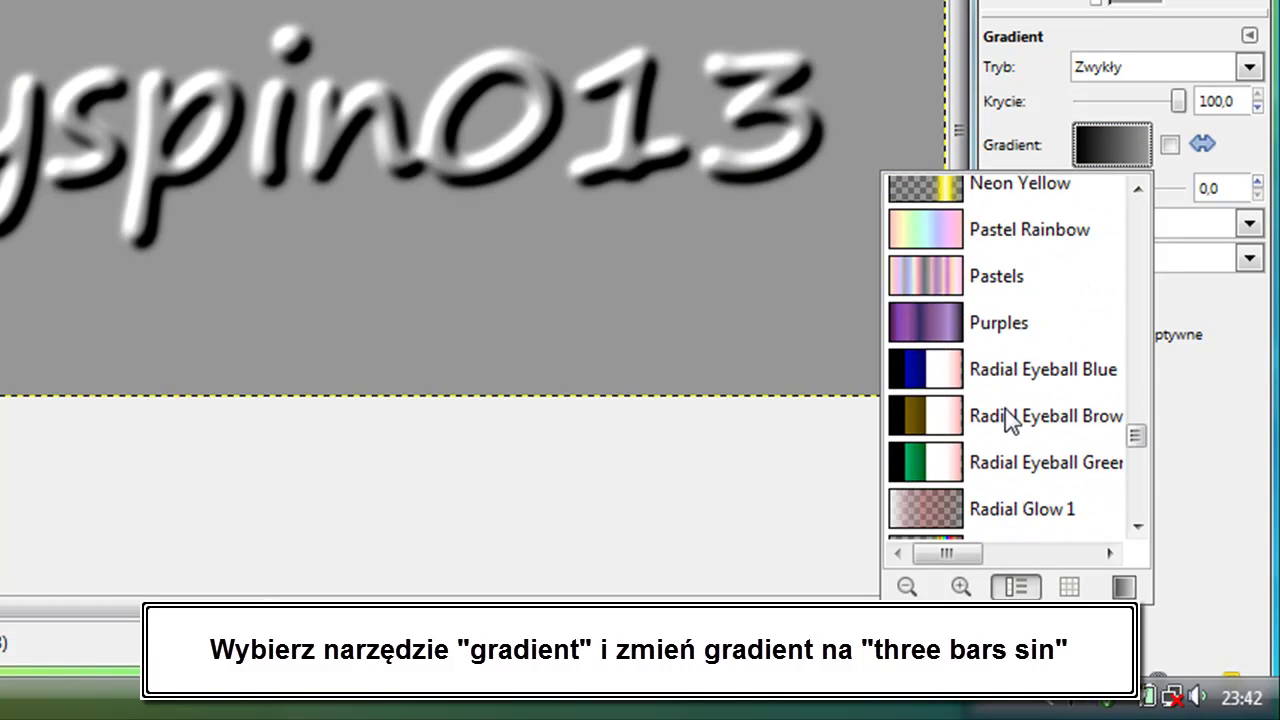
scroll(1007, 418, "down", 3)
scroll(1007, 418, "down", 4)
scroll(1006, 428, "down", 5)
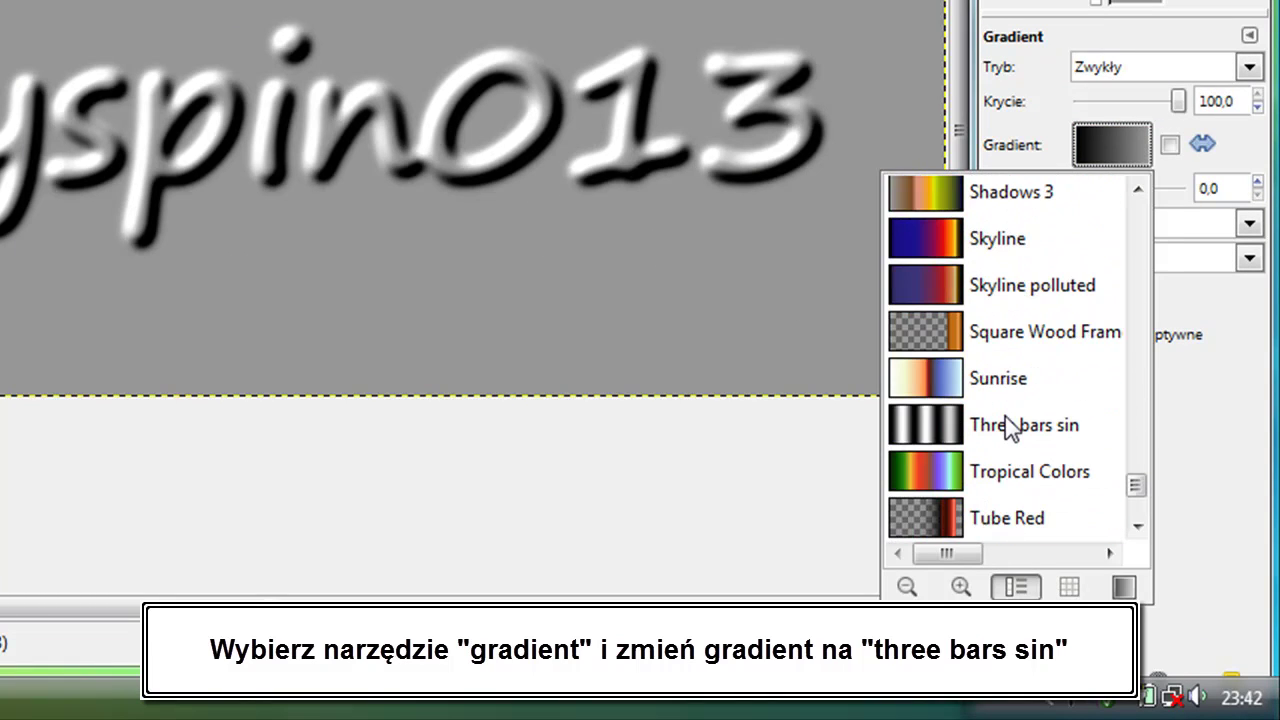
left_click(955, 432)
left_click(565, 12)
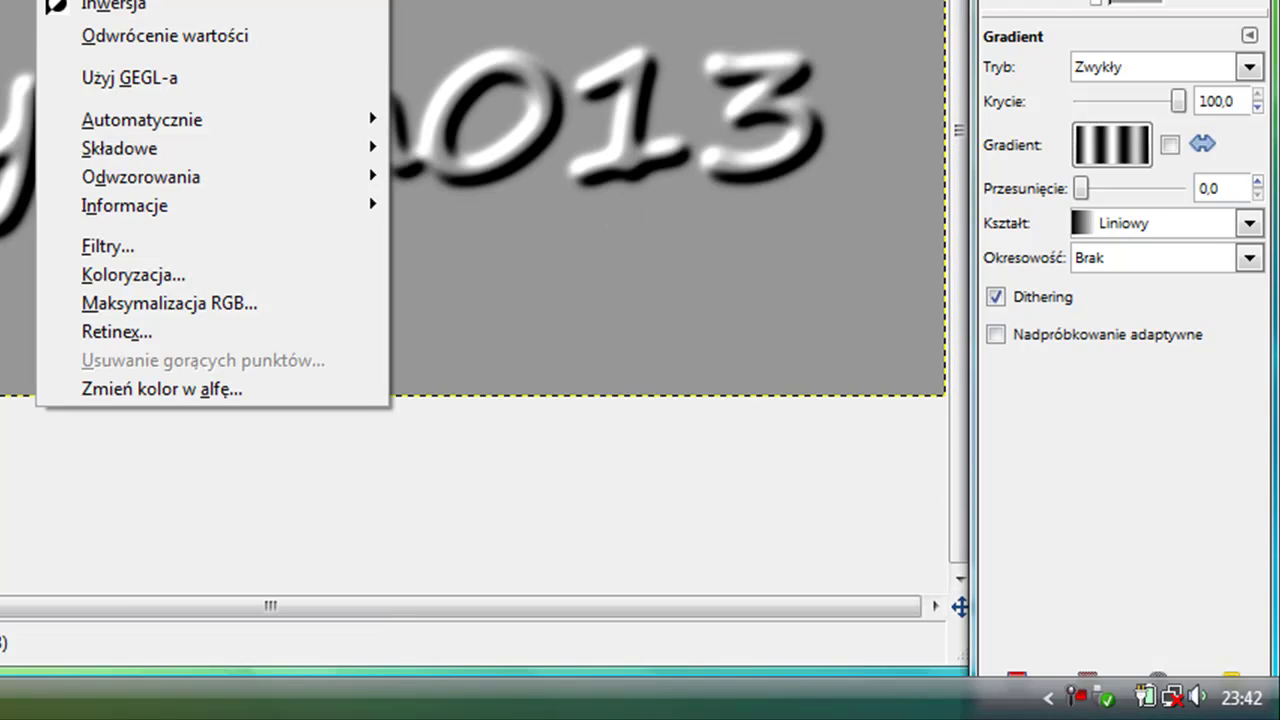
mouse_move(670, 446)
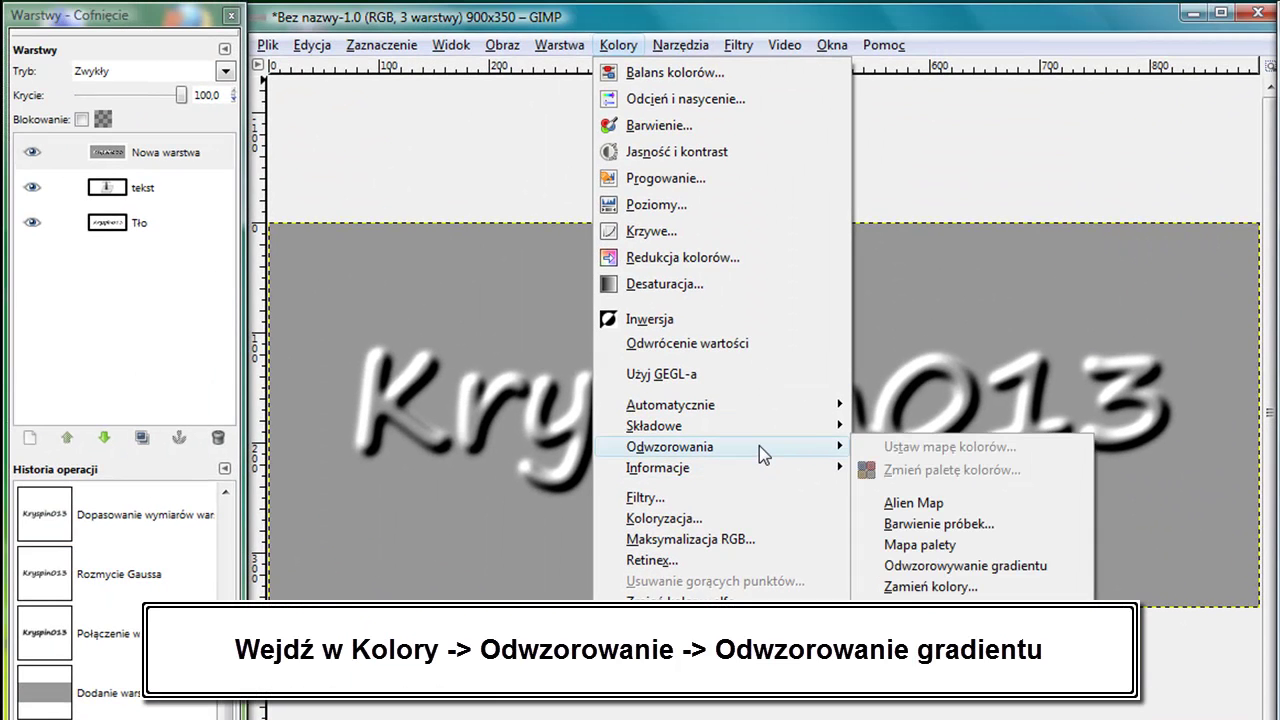
left_click(935, 565)
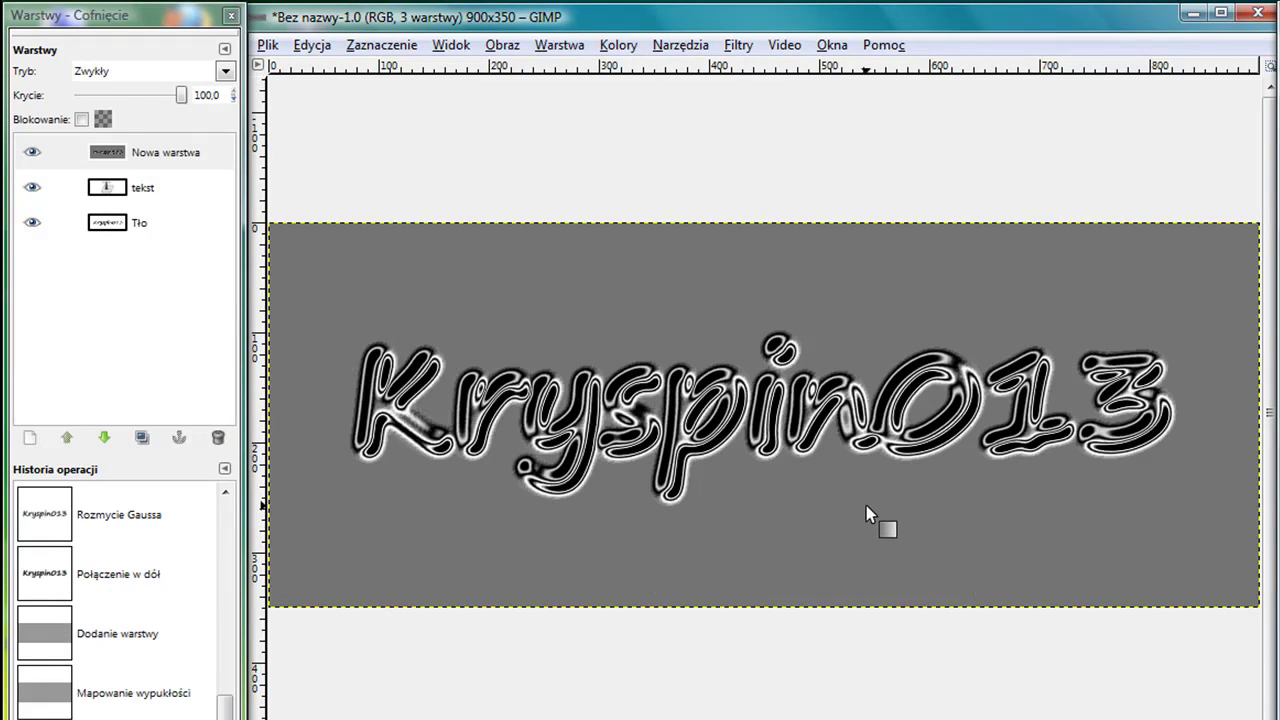
Step: Add a new transparent layer named 'horyzont'
left_click(33, 439)
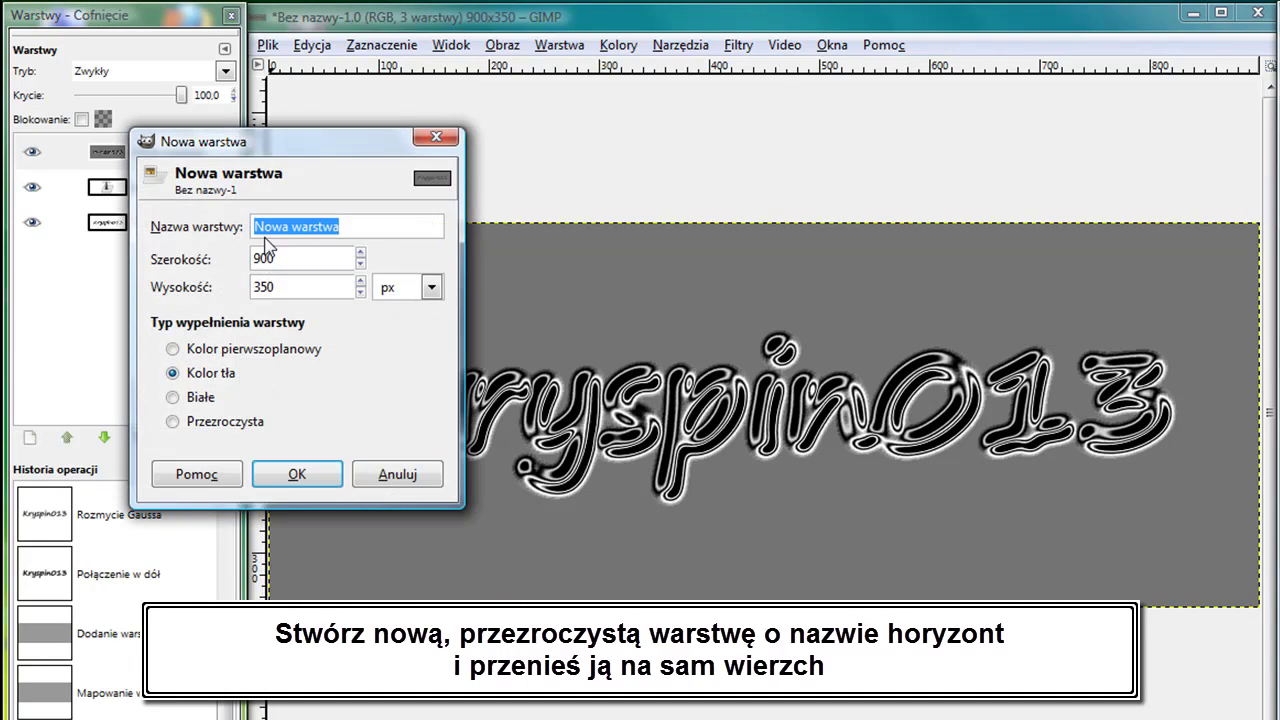
type("horyzont")
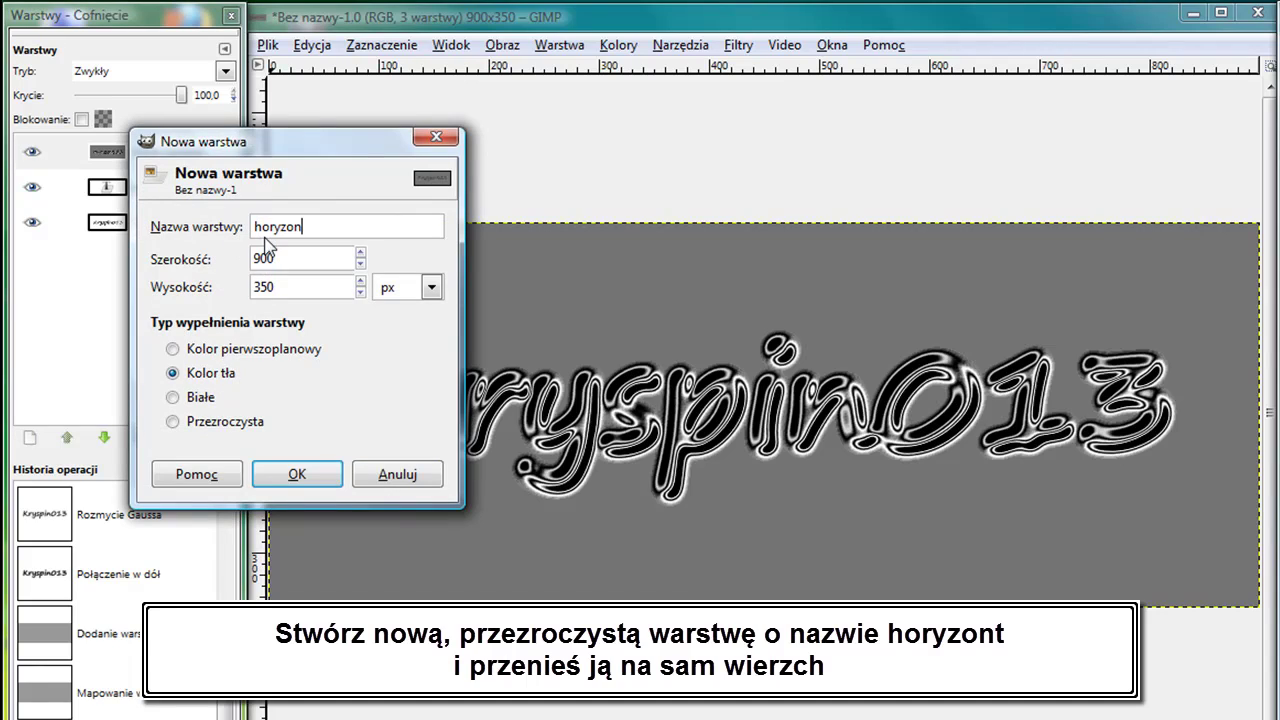
left_click(210, 421)
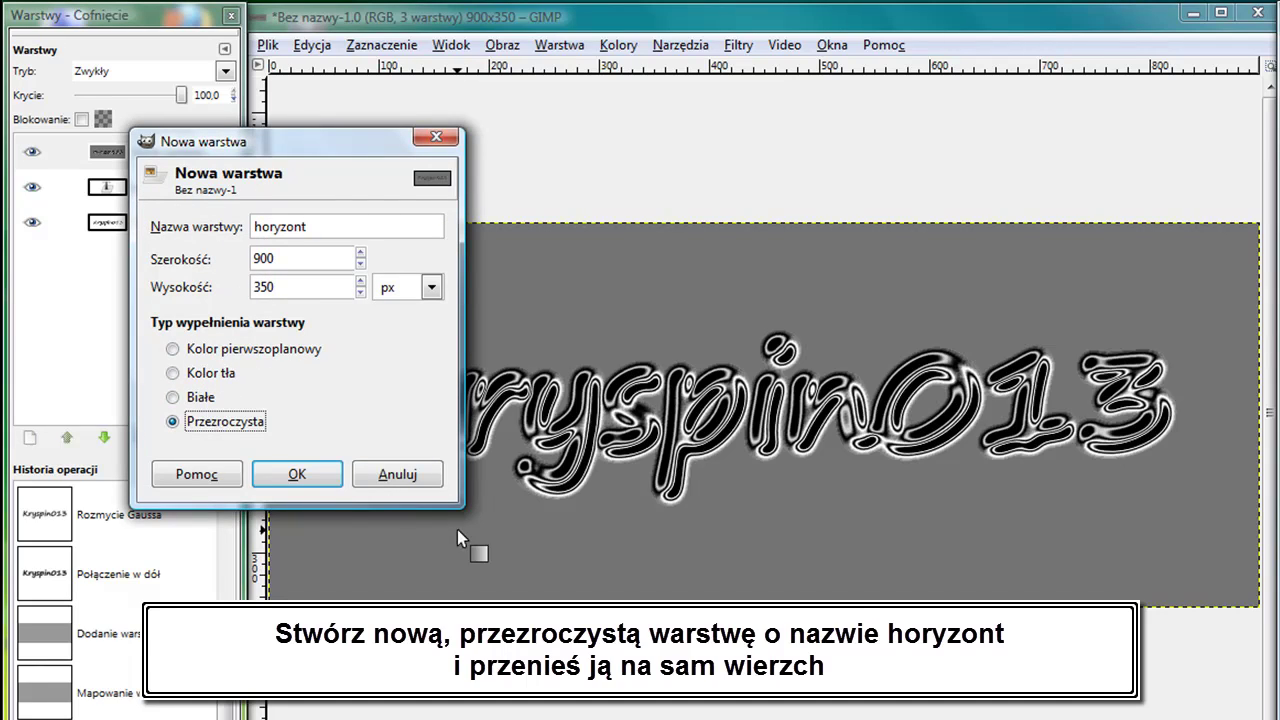
left_click(313, 481)
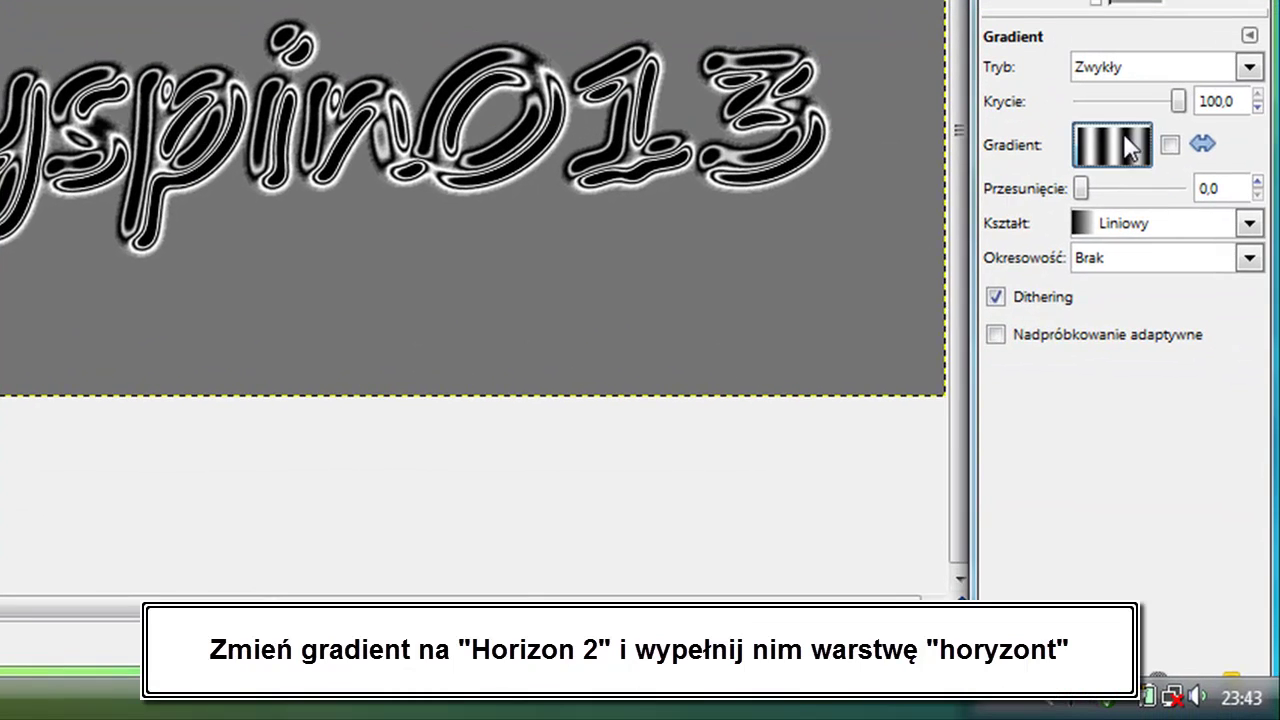
Step: Fill horyzont with a vertical Horizon 2 gradient, darkest at the bottom
left_click(1120, 140)
scroll(1040, 300, "up", 2)
scroll(1062, 315, "up", 2)
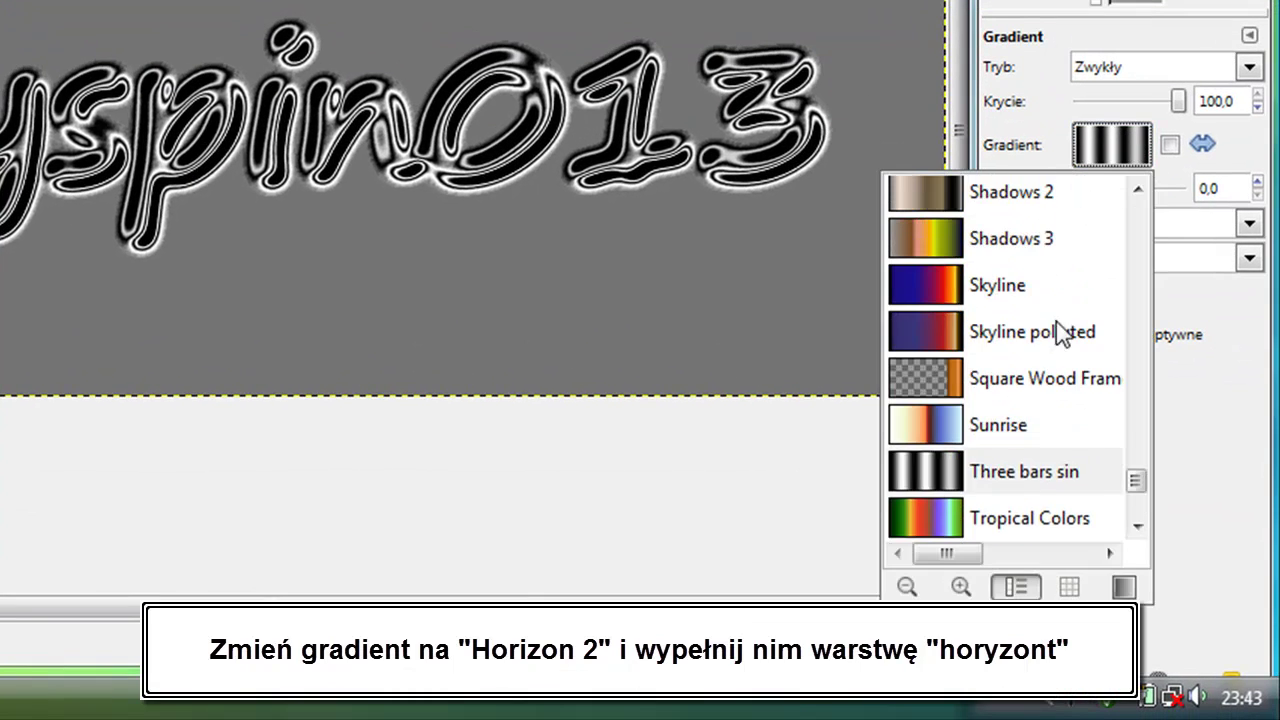
scroll(1055, 325, "up", 3)
scroll(1050, 335, "up", 3)
scroll(1045, 343, "up", 3)
scroll(1045, 345, "up", 3)
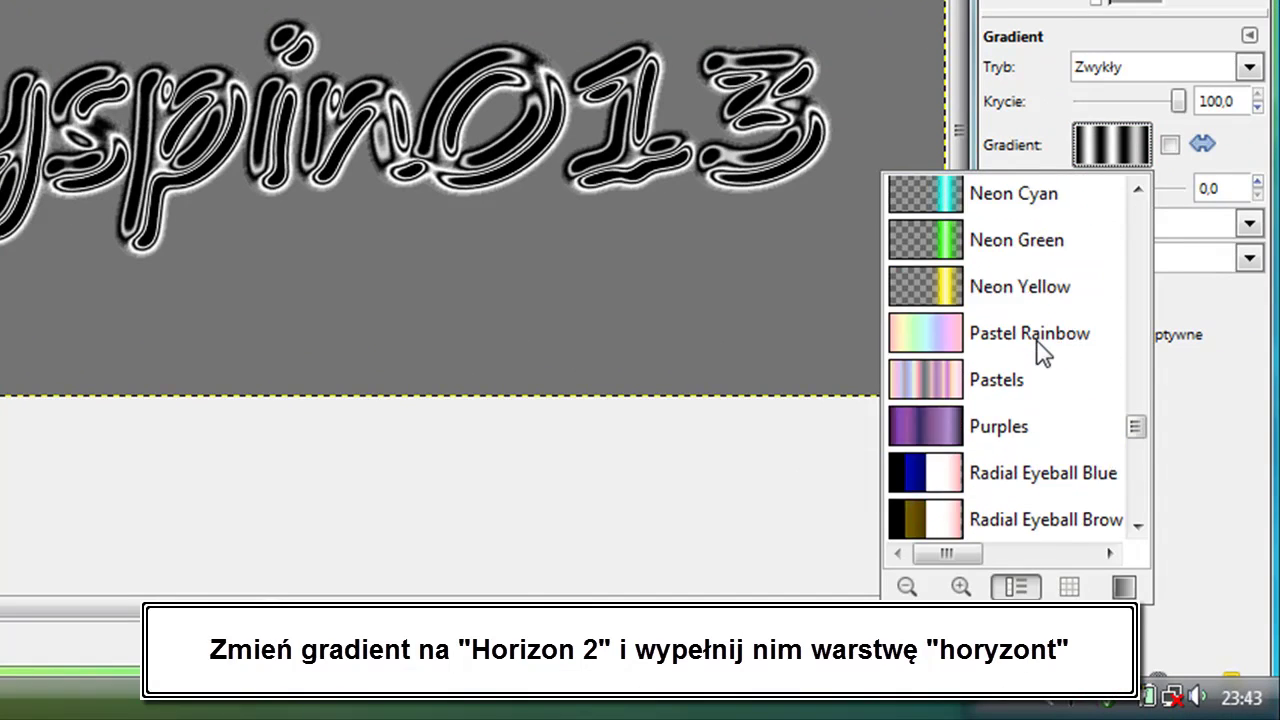
scroll(1040, 352, "up", 2)
scroll(1040, 355, "up", 3)
scroll(1042, 352, "up", 3)
scroll(1040, 350, "up", 1)
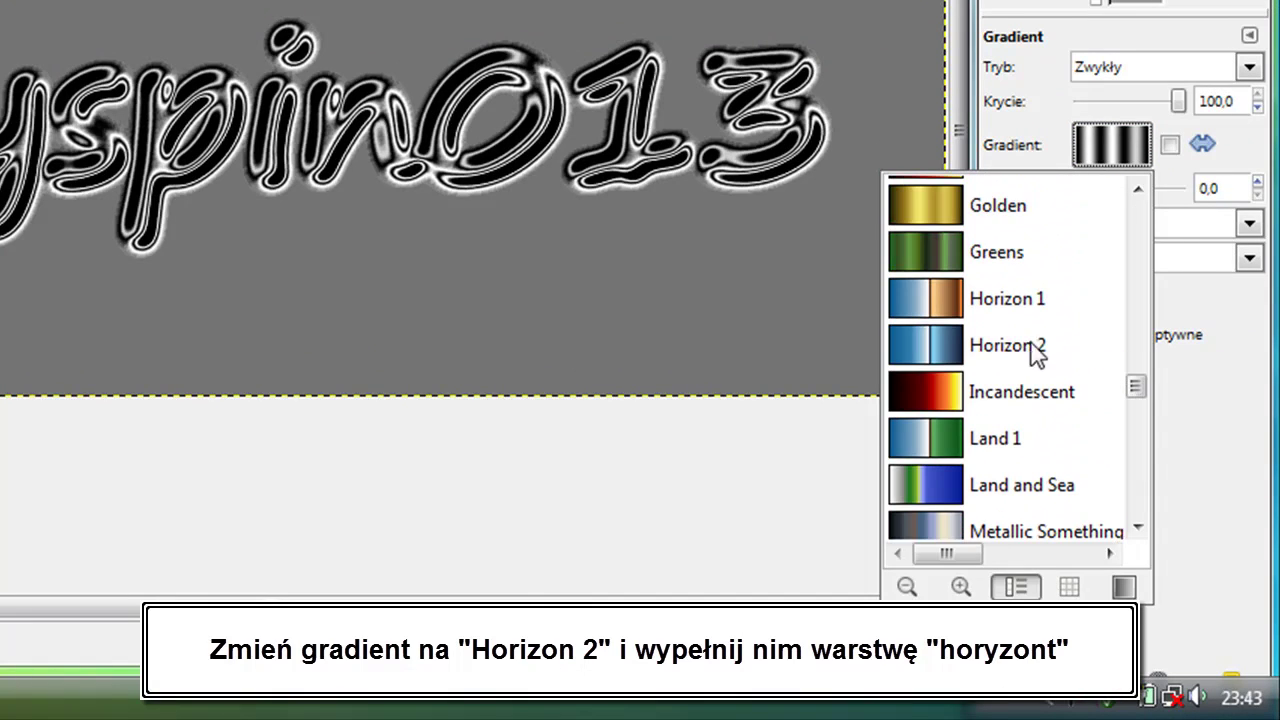
left_click(1003, 350)
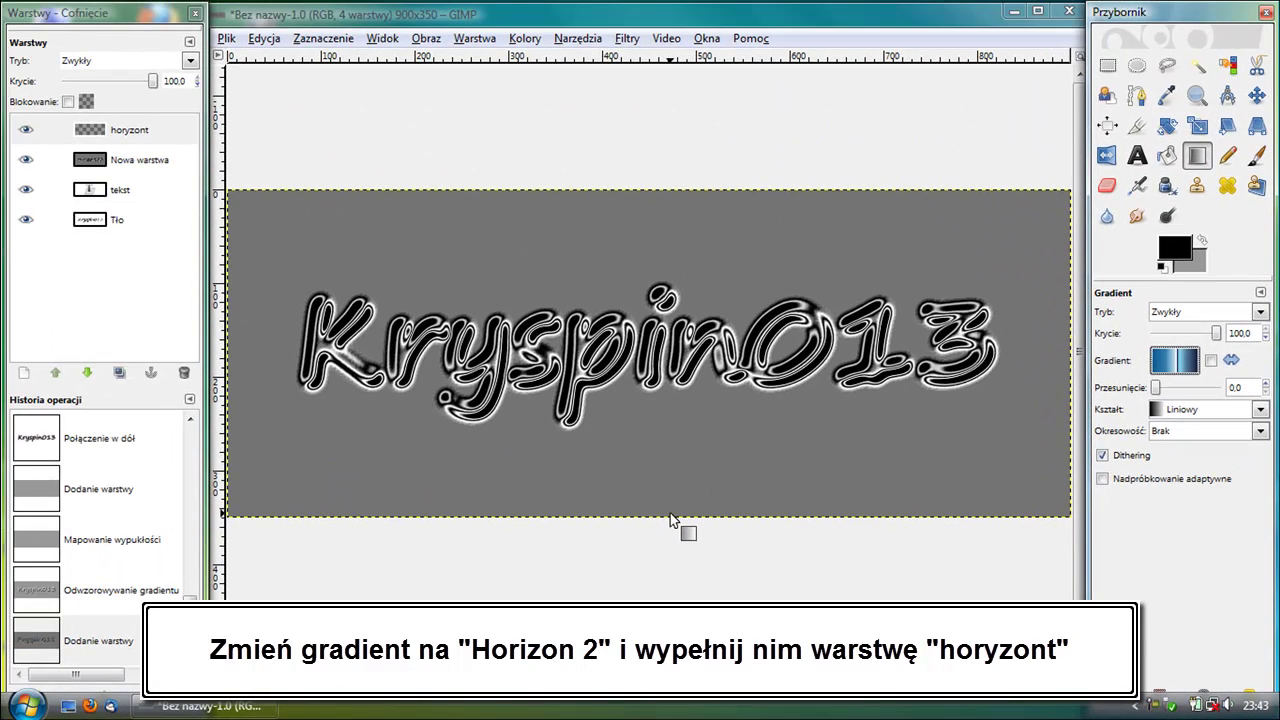
mouse_move(670, 513)
left_mouse_down()
mouse_move(670, 193)
mouse_move(674, 517)
left_mouse_up()
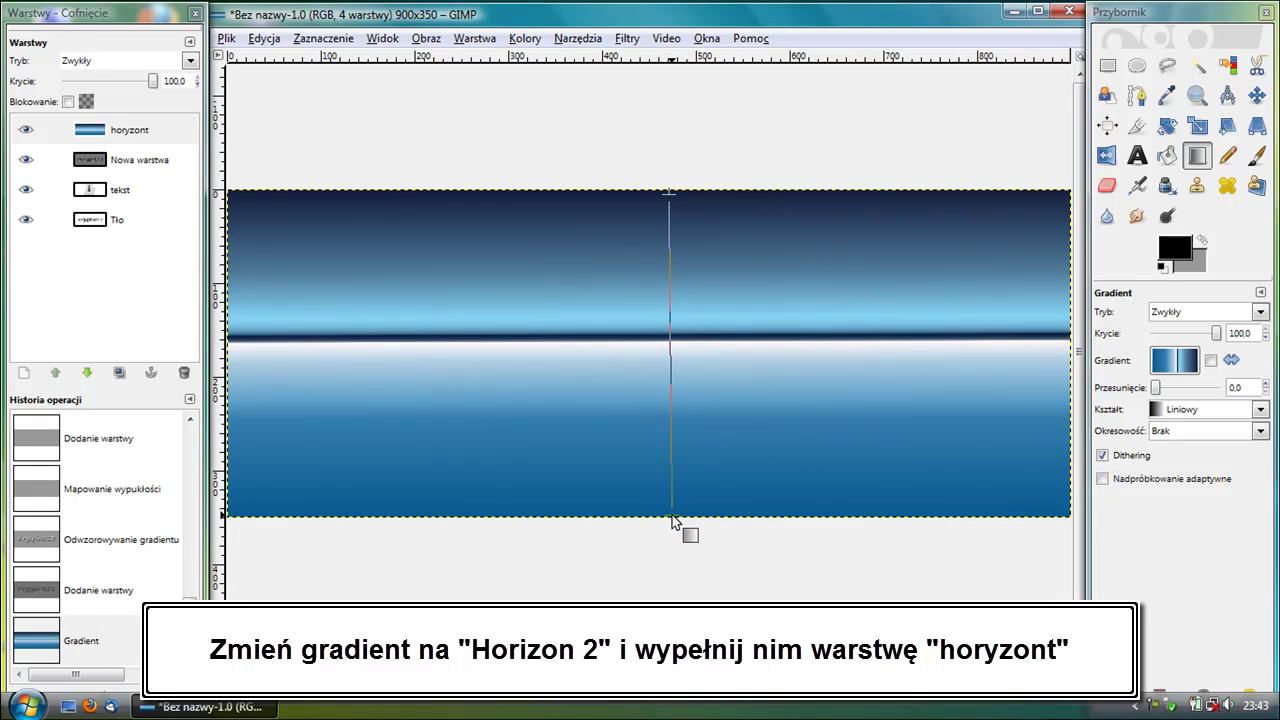
left_click_drag(664, 462, 672, 519)
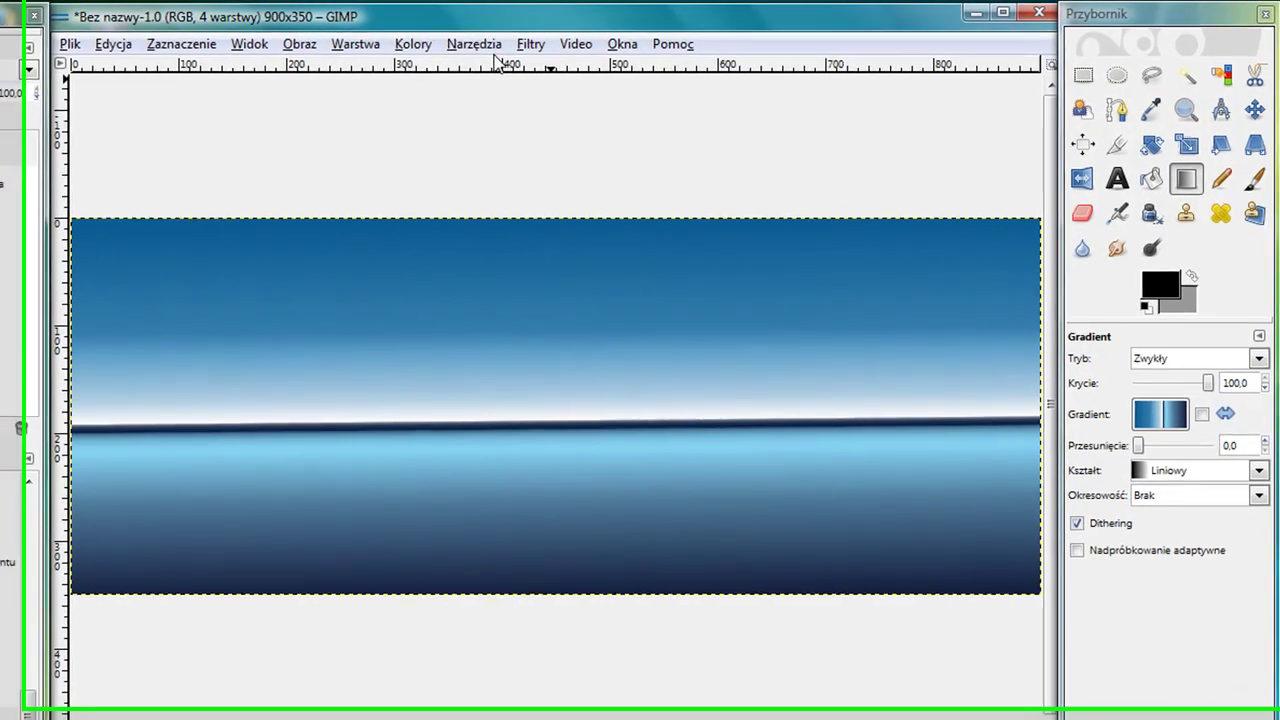
left_click(630, 43)
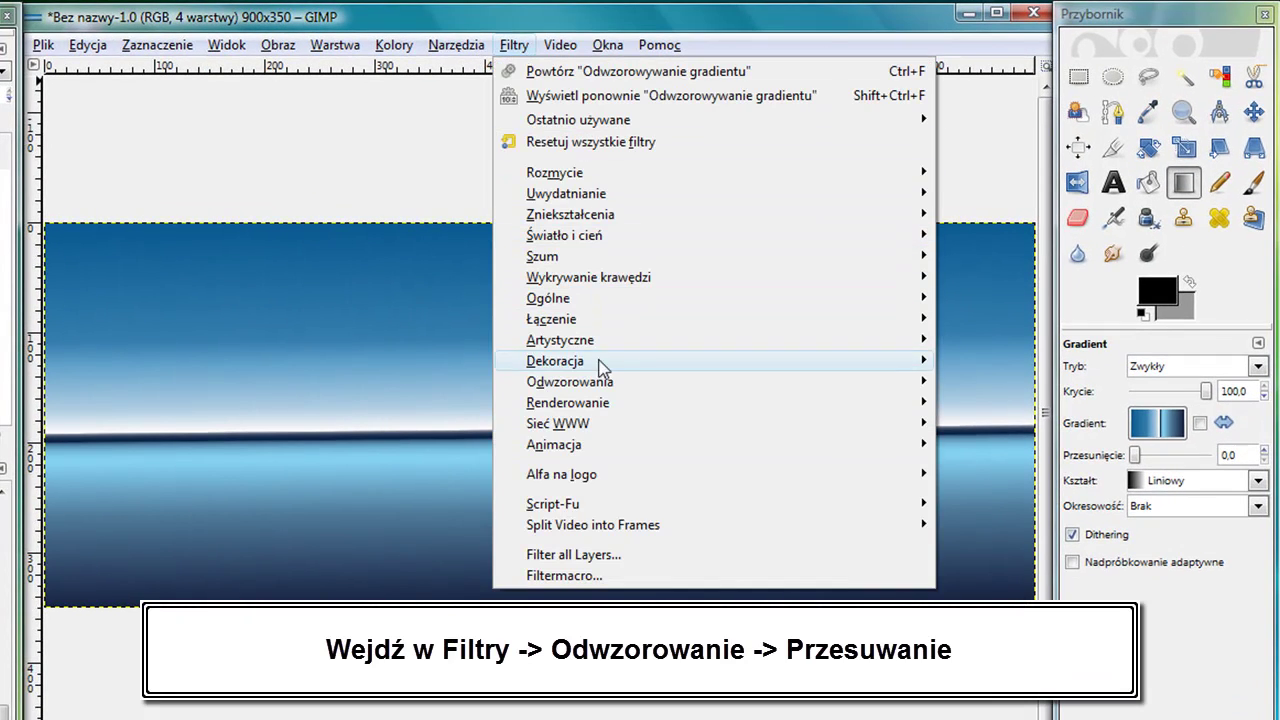
mouse_move(600, 382)
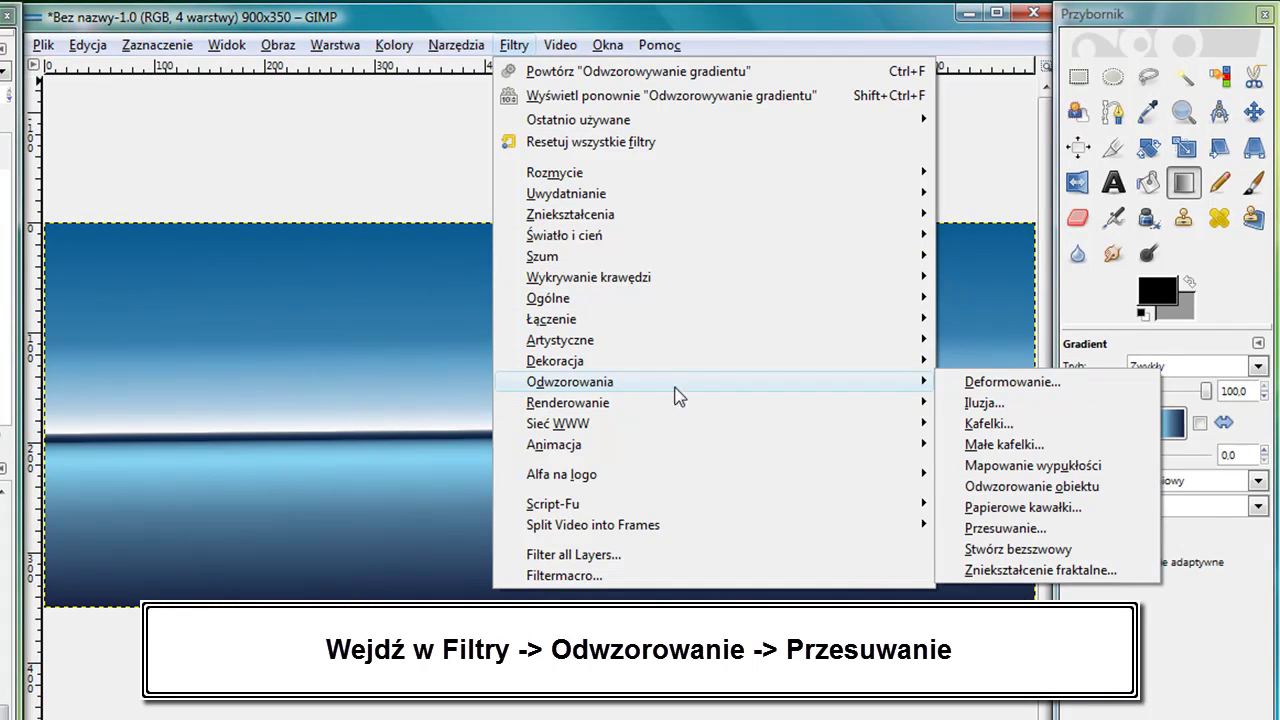
Step: Displace the horyzont layer by 20 in X and Y, using Tło-5 as both maps
left_click(1060, 530)
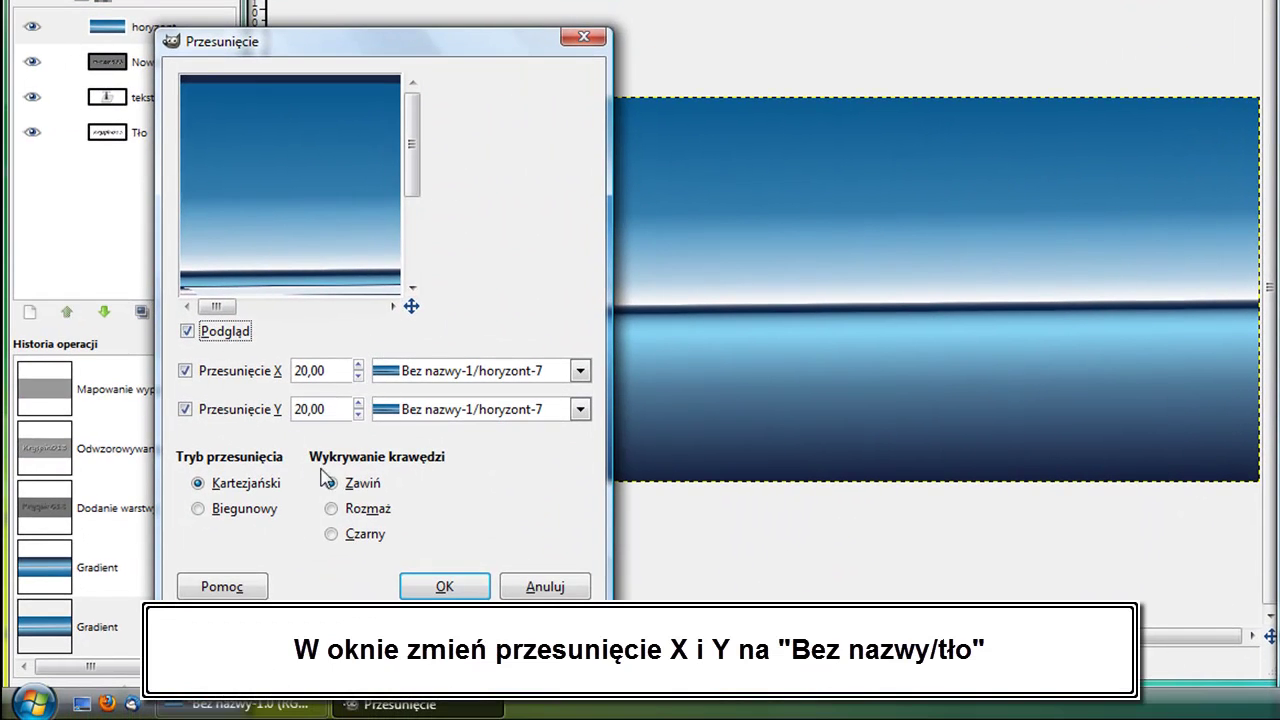
left_click(461, 411)
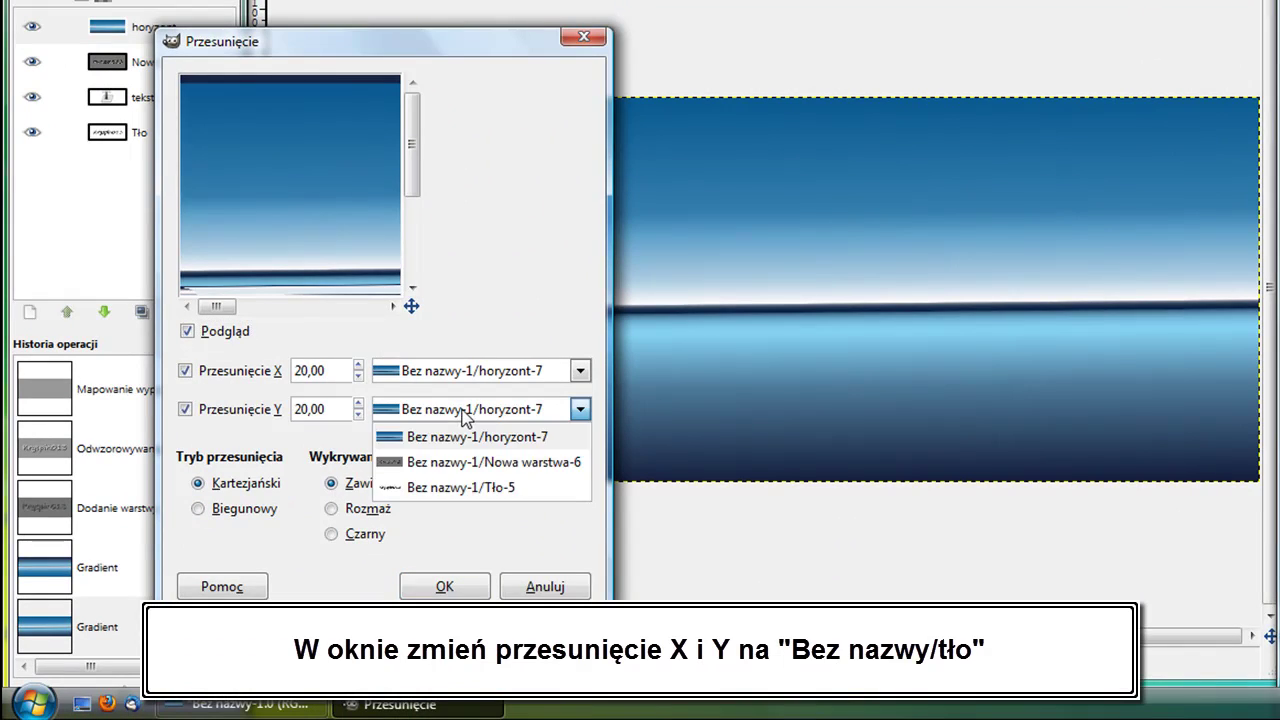
left_click(465, 487)
left_click(455, 372)
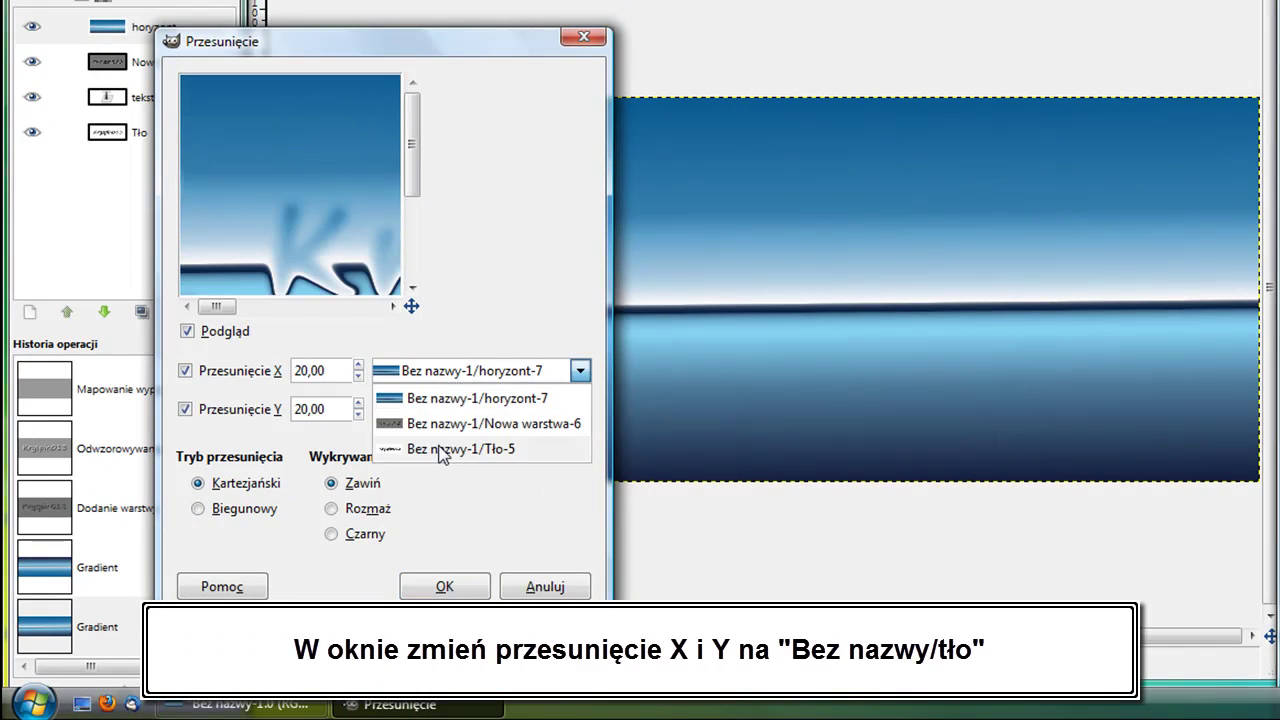
left_click(437, 448)
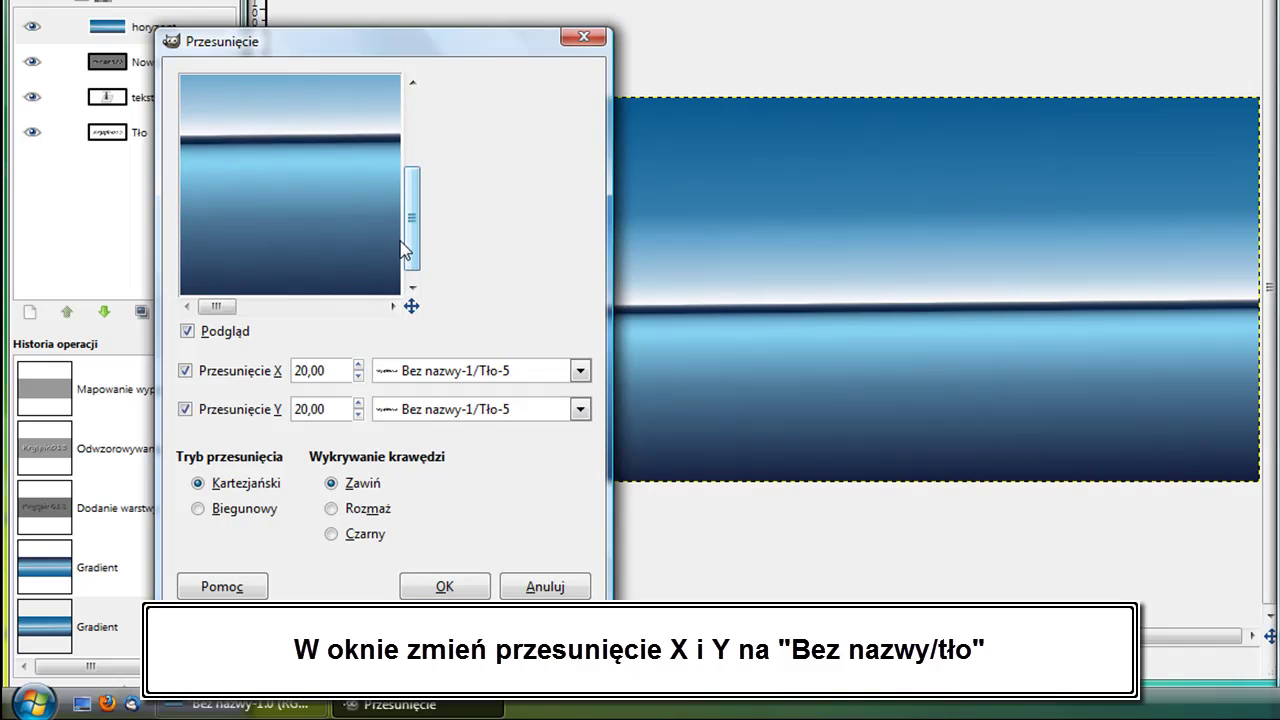
left_click_drag(412, 188, 412, 228)
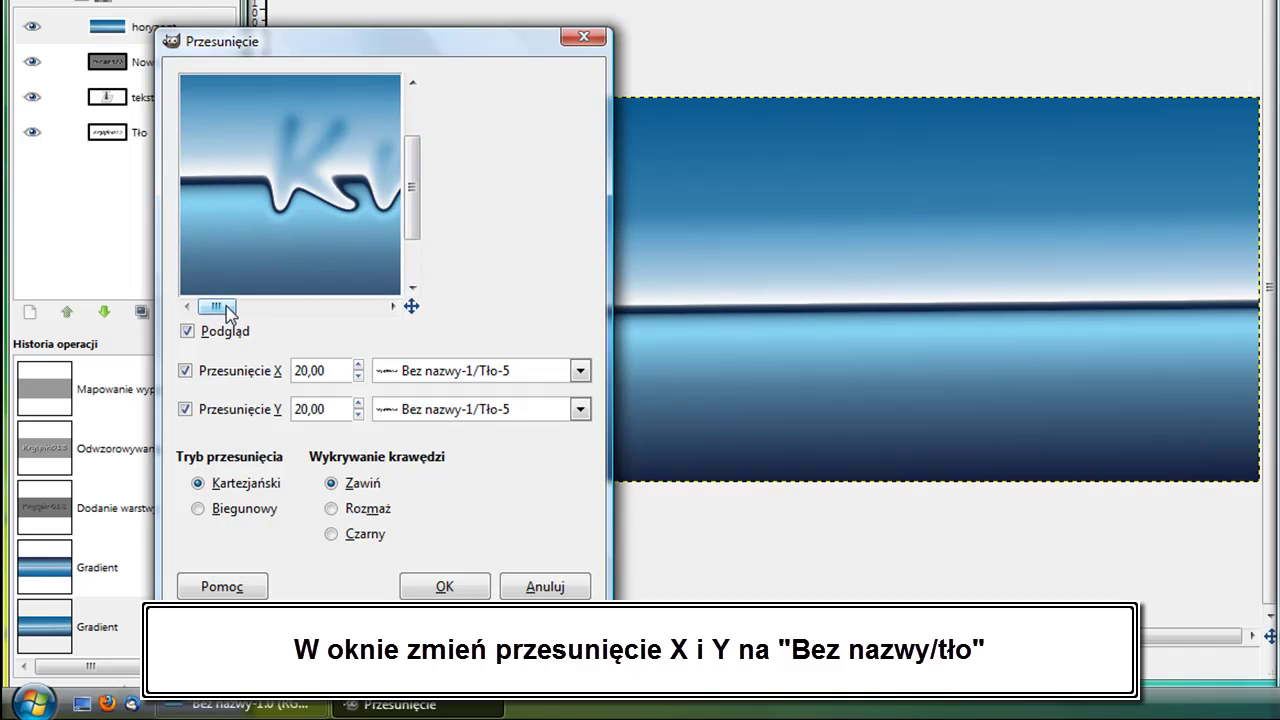
left_click_drag(223, 306, 250, 306)
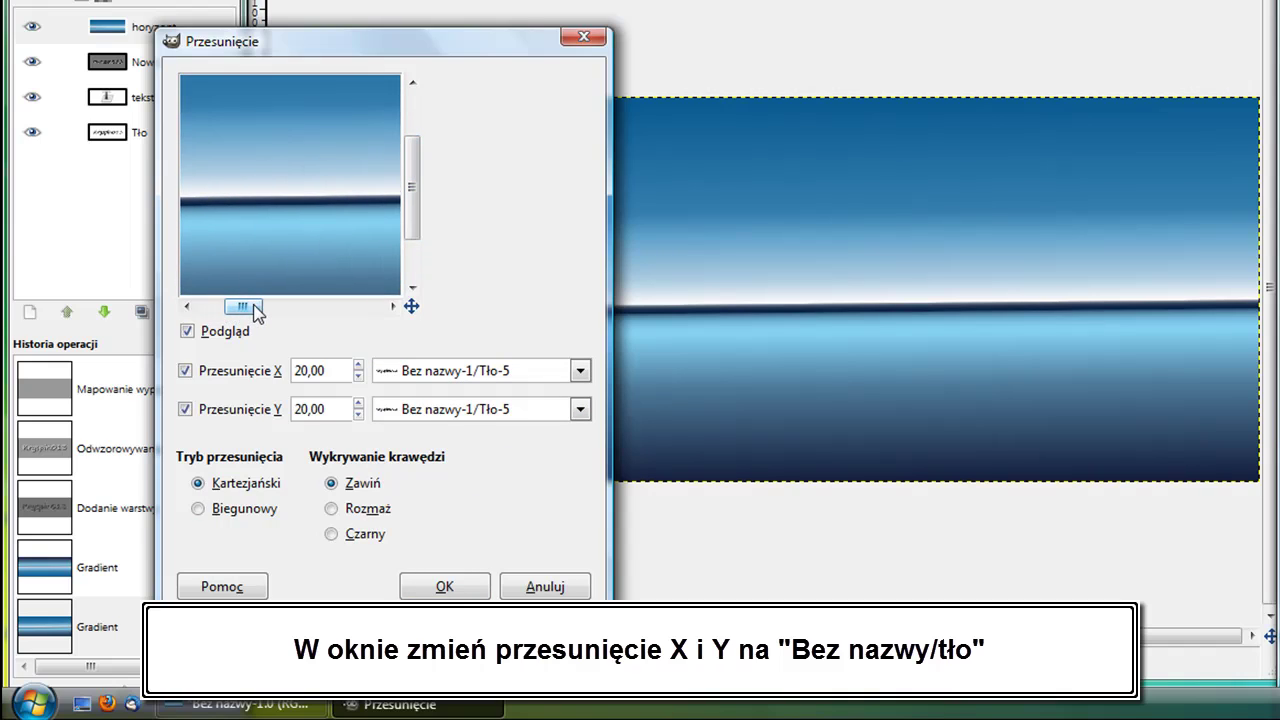
left_click(438, 590)
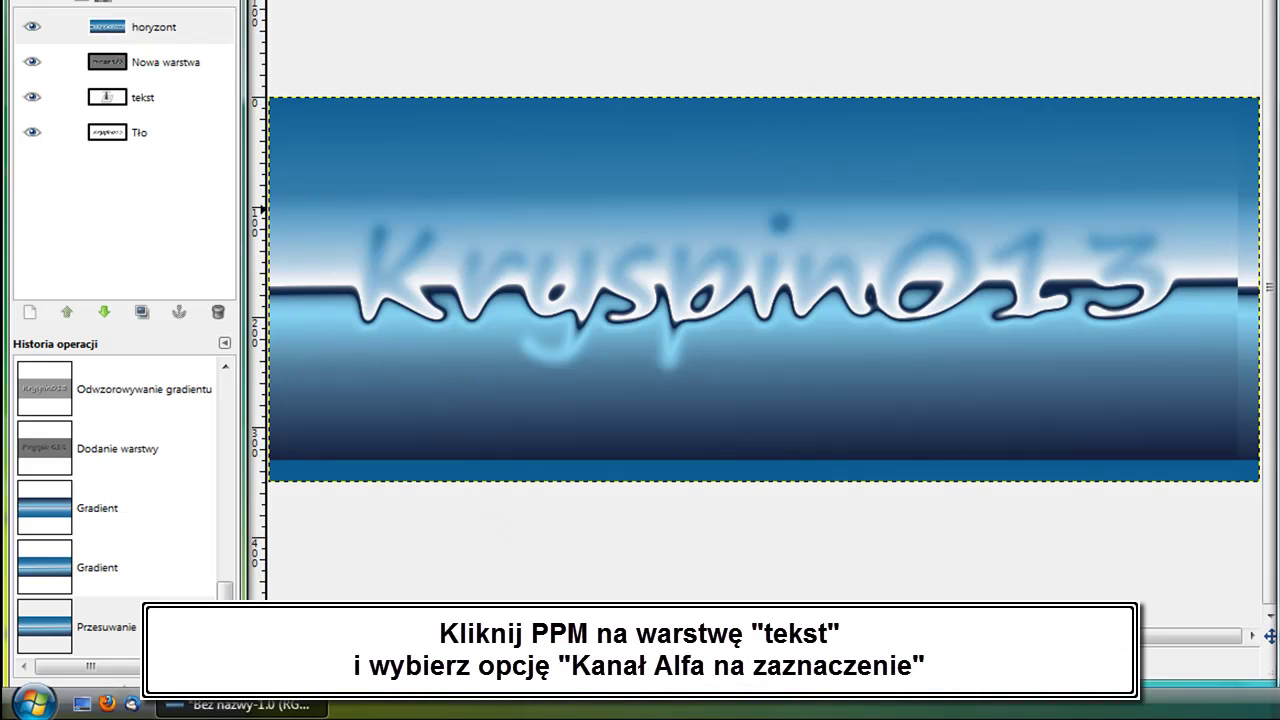
Step: Turn the tekst layer's alpha into a selection and grow it by 5 px
left_click(135, 100)
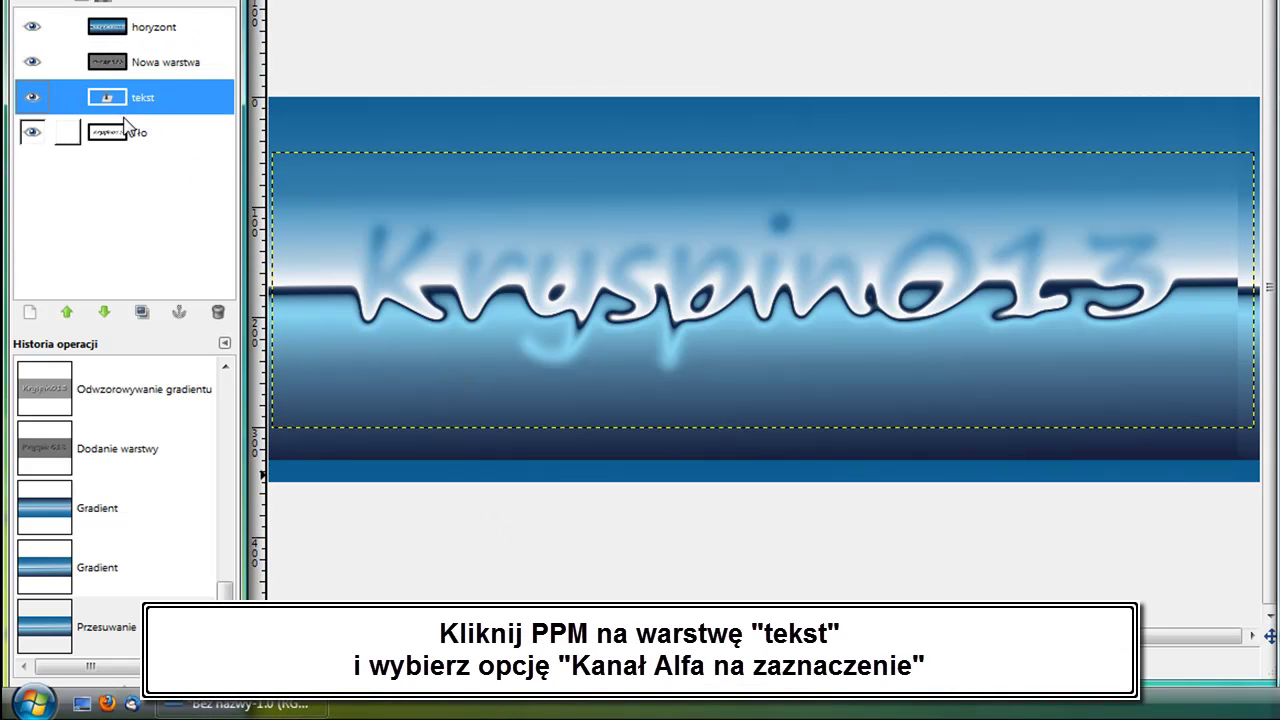
right_click(128, 104)
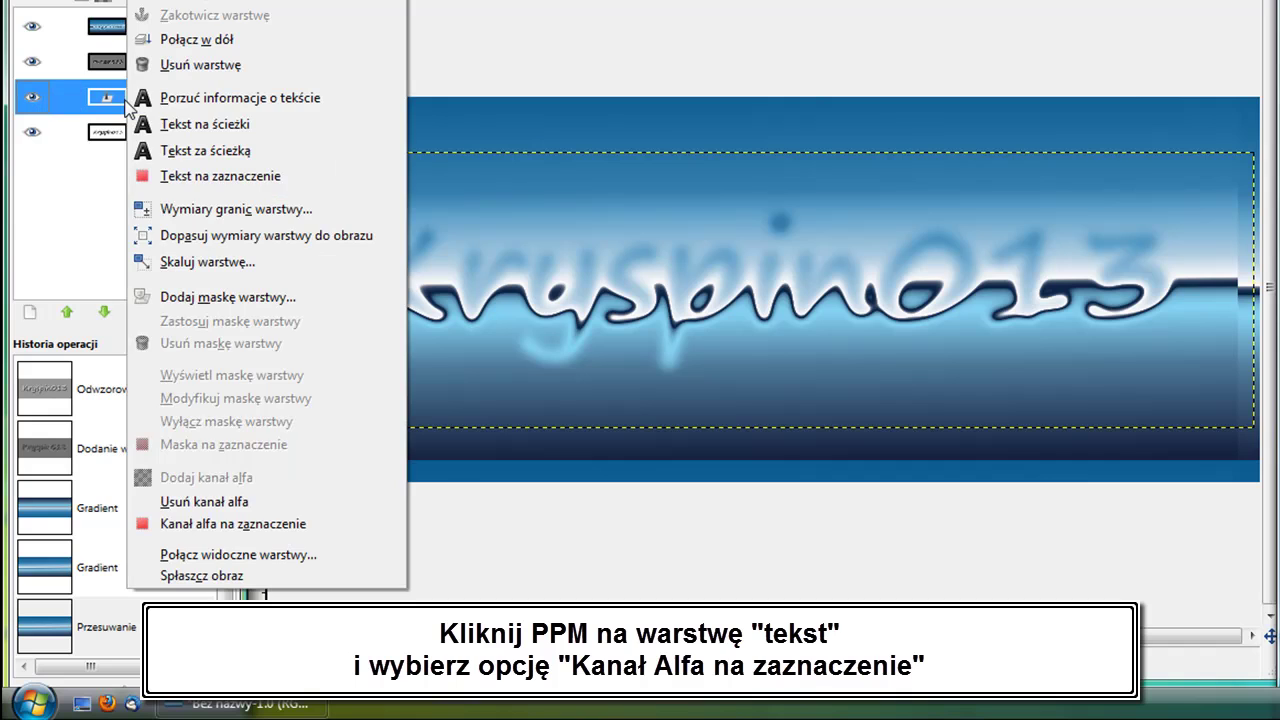
left_click(220, 523)
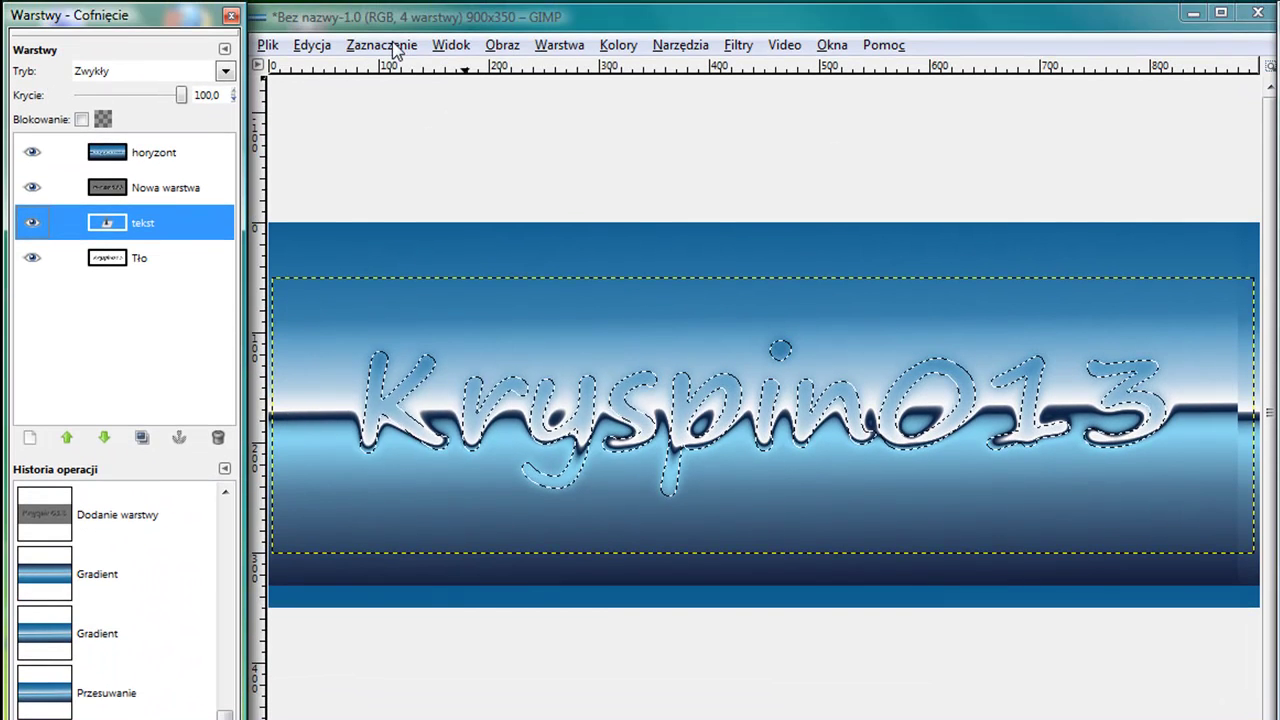
left_click(381, 45)
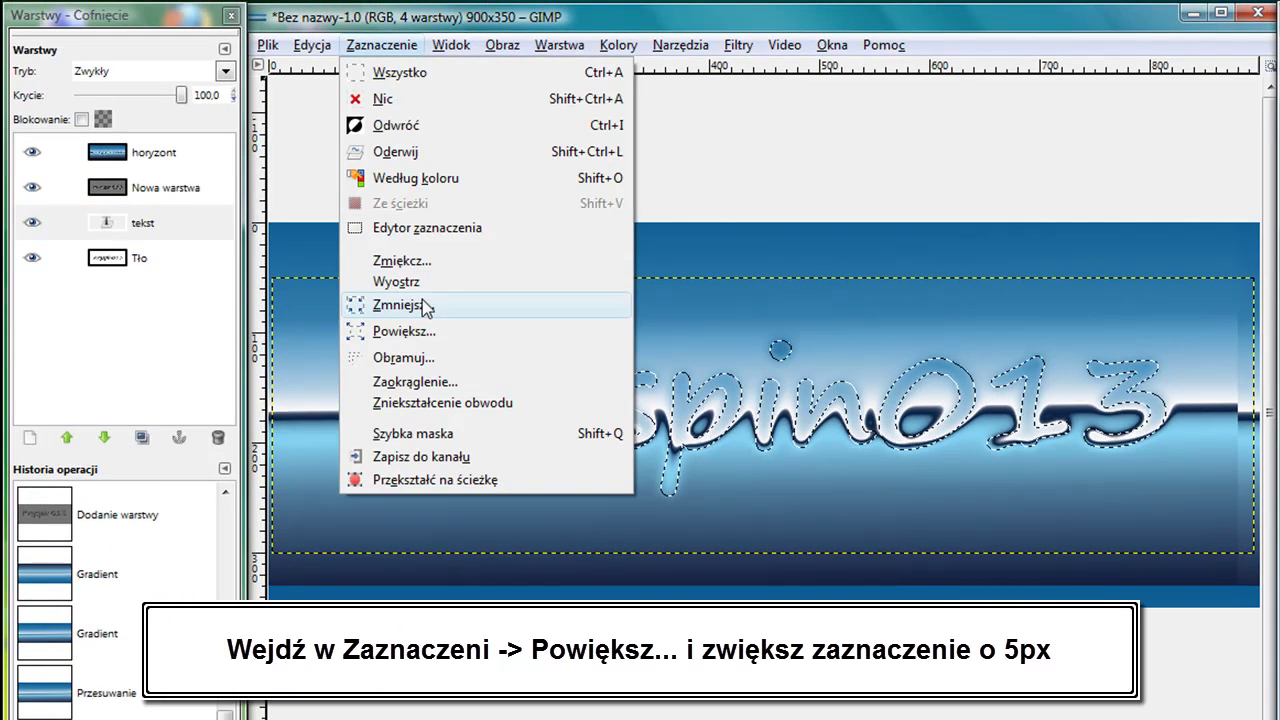
left_click(425, 331)
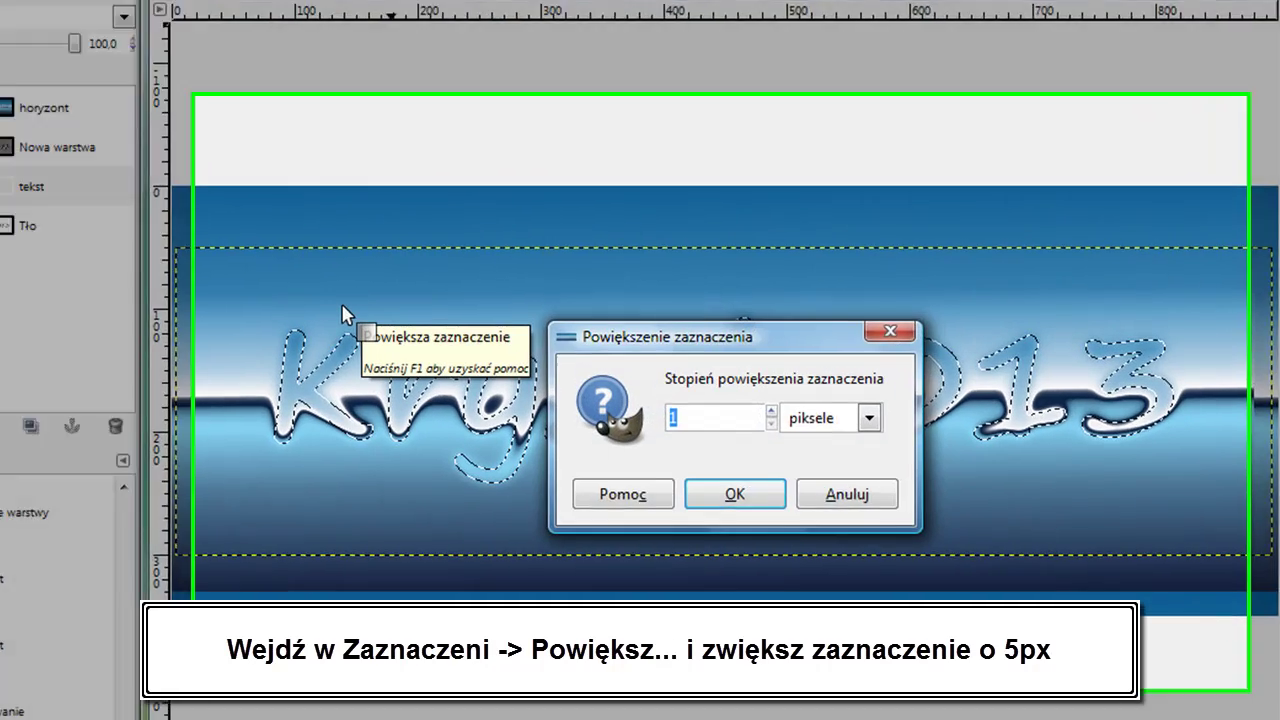
type("5")
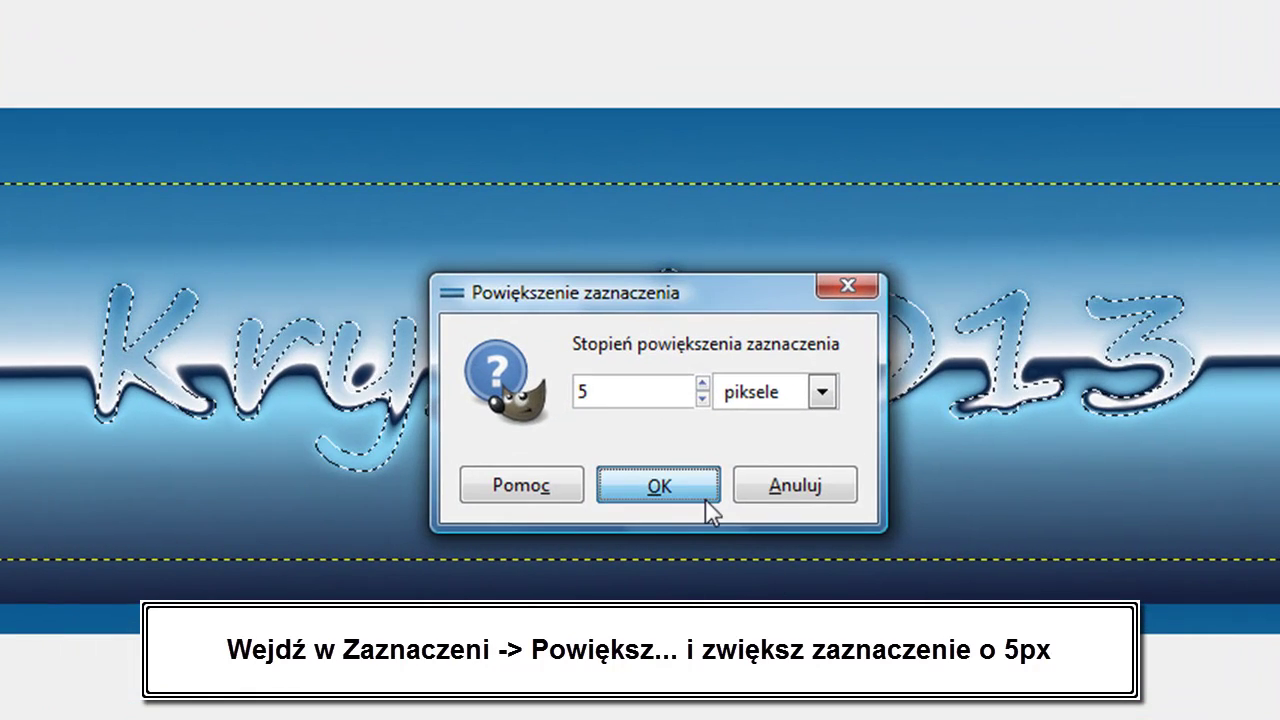
left_click(706, 493)
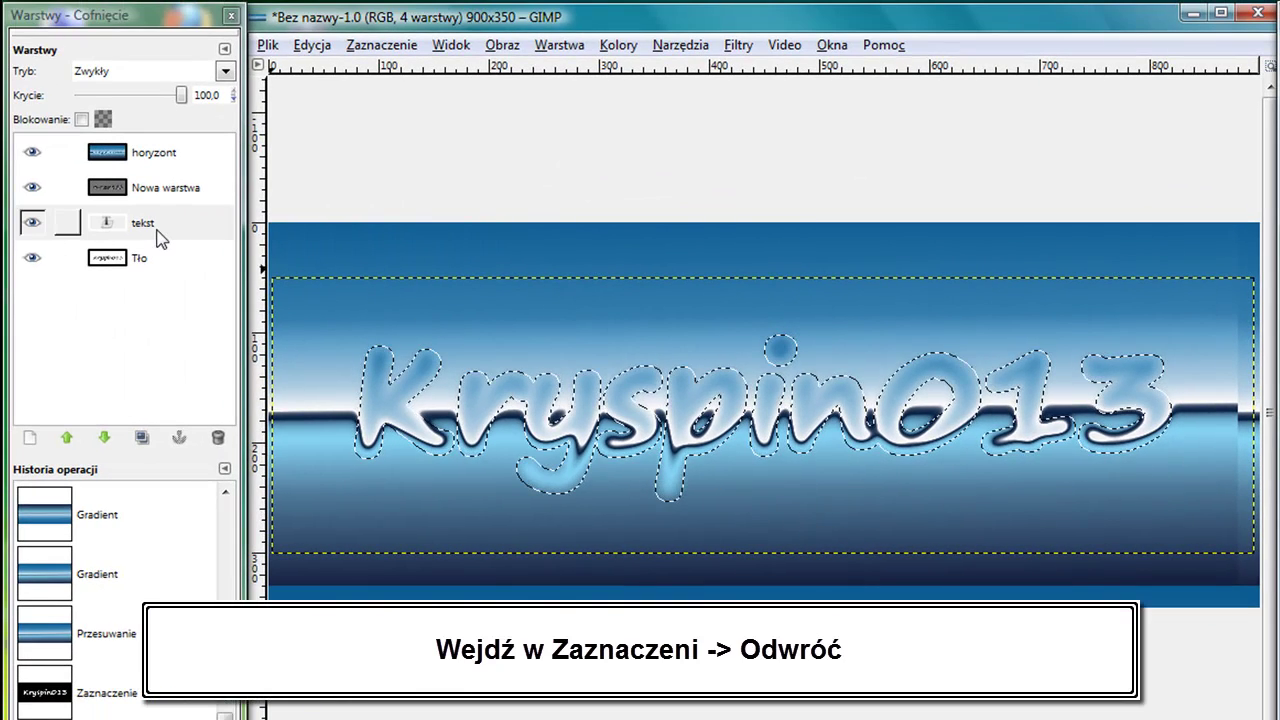
Step: Invert the selection and clear everything outside the text on Nowa warstwa and horyzont
left_click(381, 44)
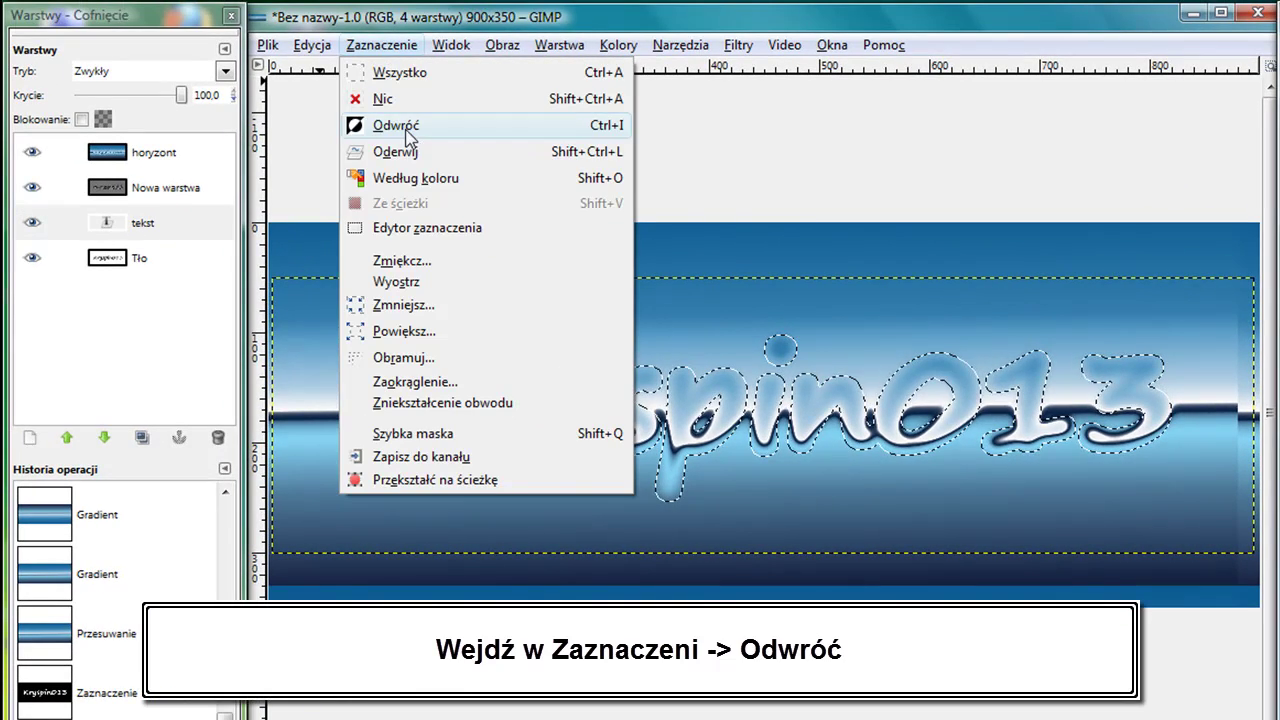
left_click(350, 120)
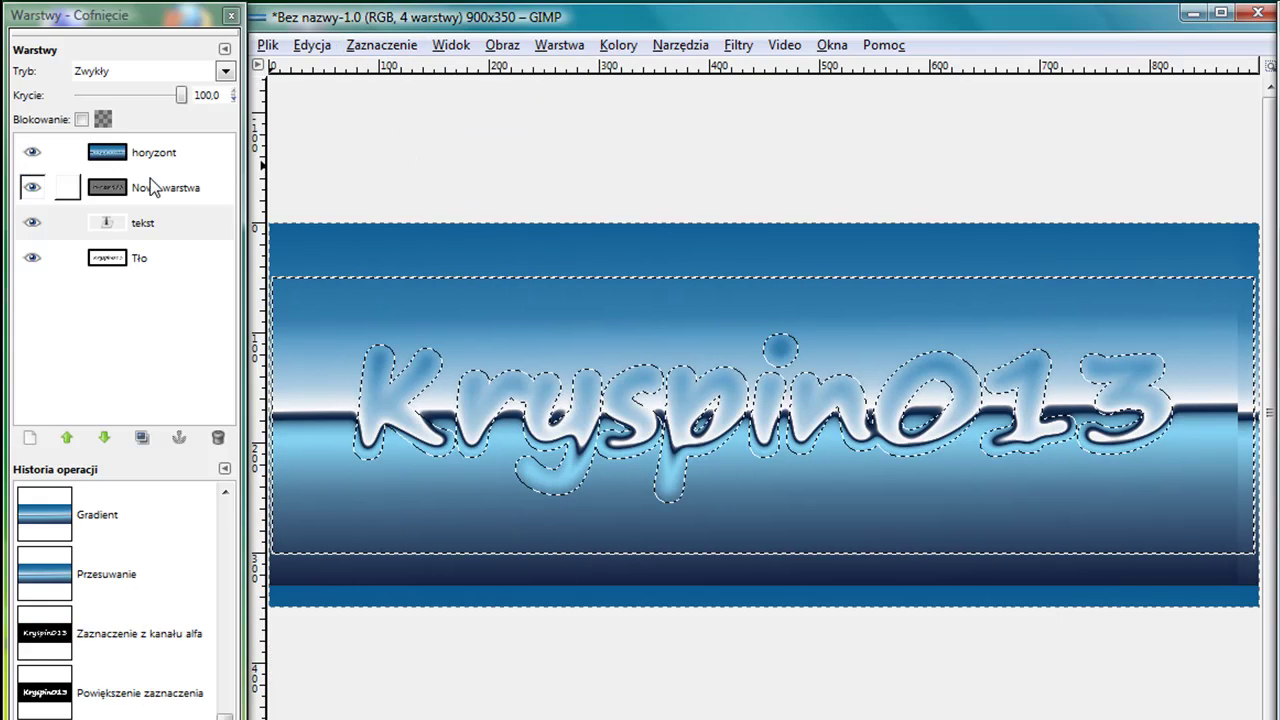
left_click(147, 193)
key("Delete")
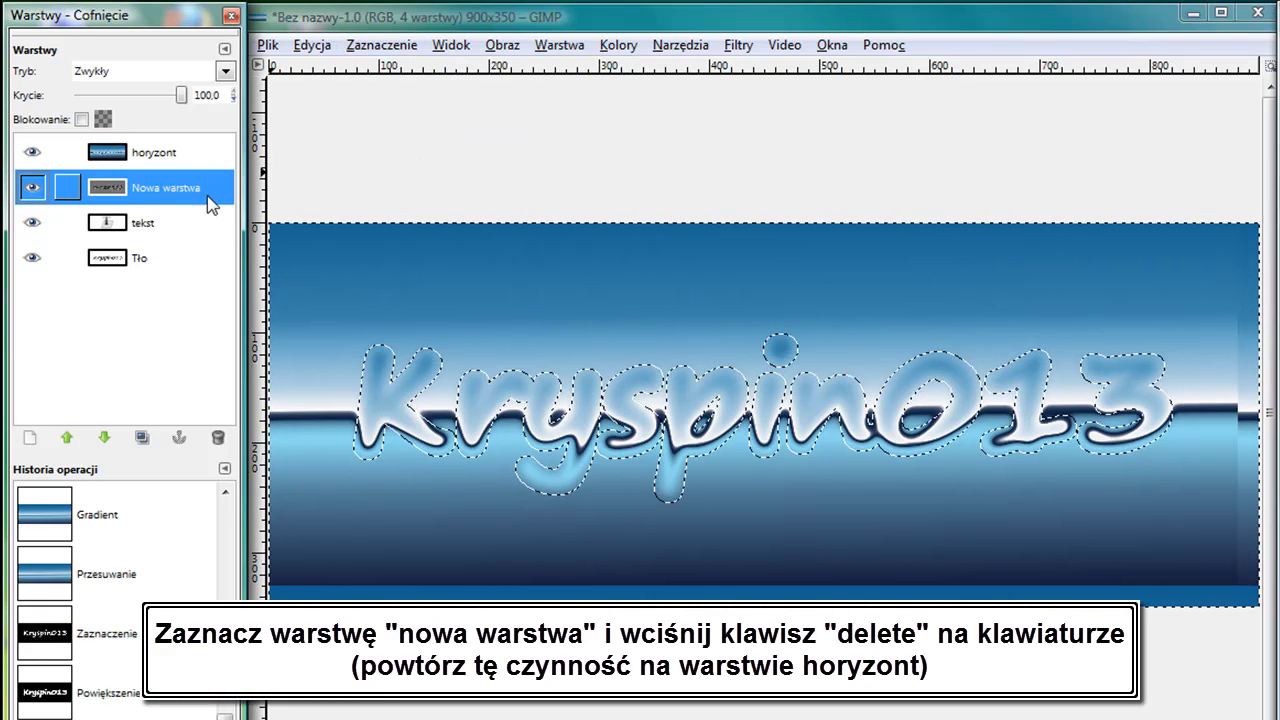
left_click(160, 153)
key("Delete")
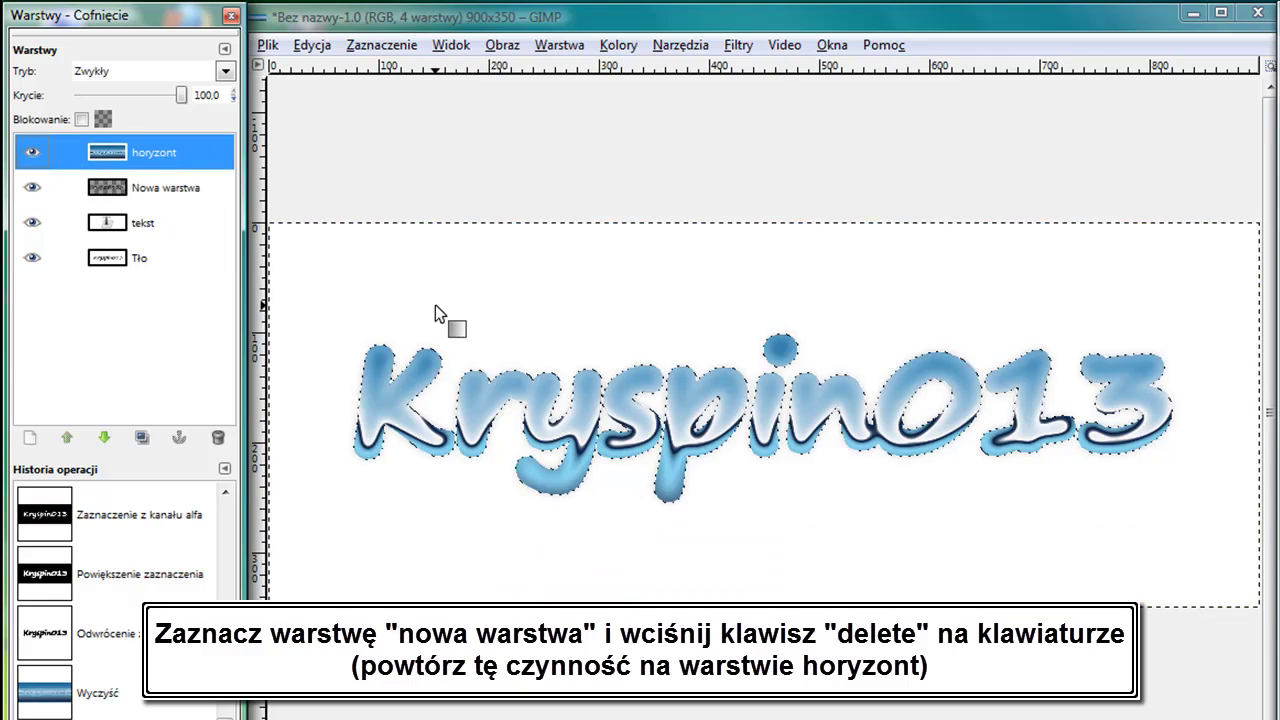
Step: Delete the Tło background layer and the tekst layer
left_click(153, 233)
left_click(150, 262)
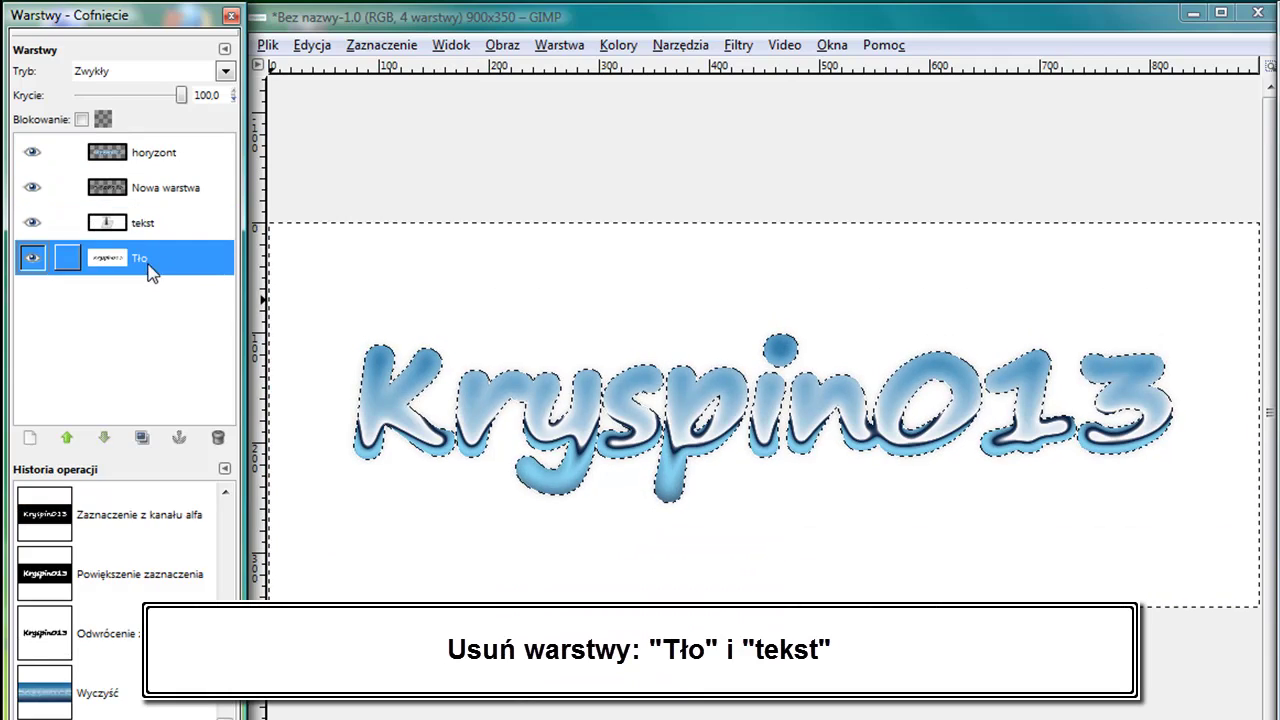
left_click(222, 437)
left_click(130, 222)
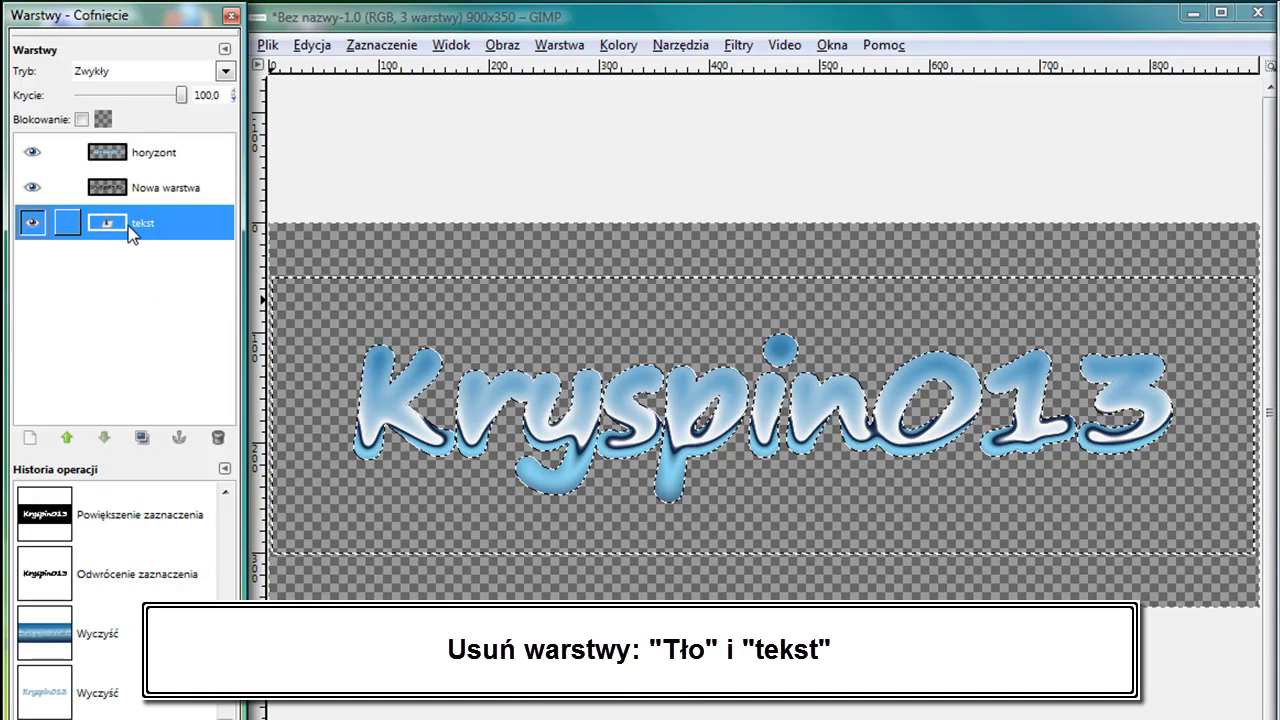
left_click(220, 440)
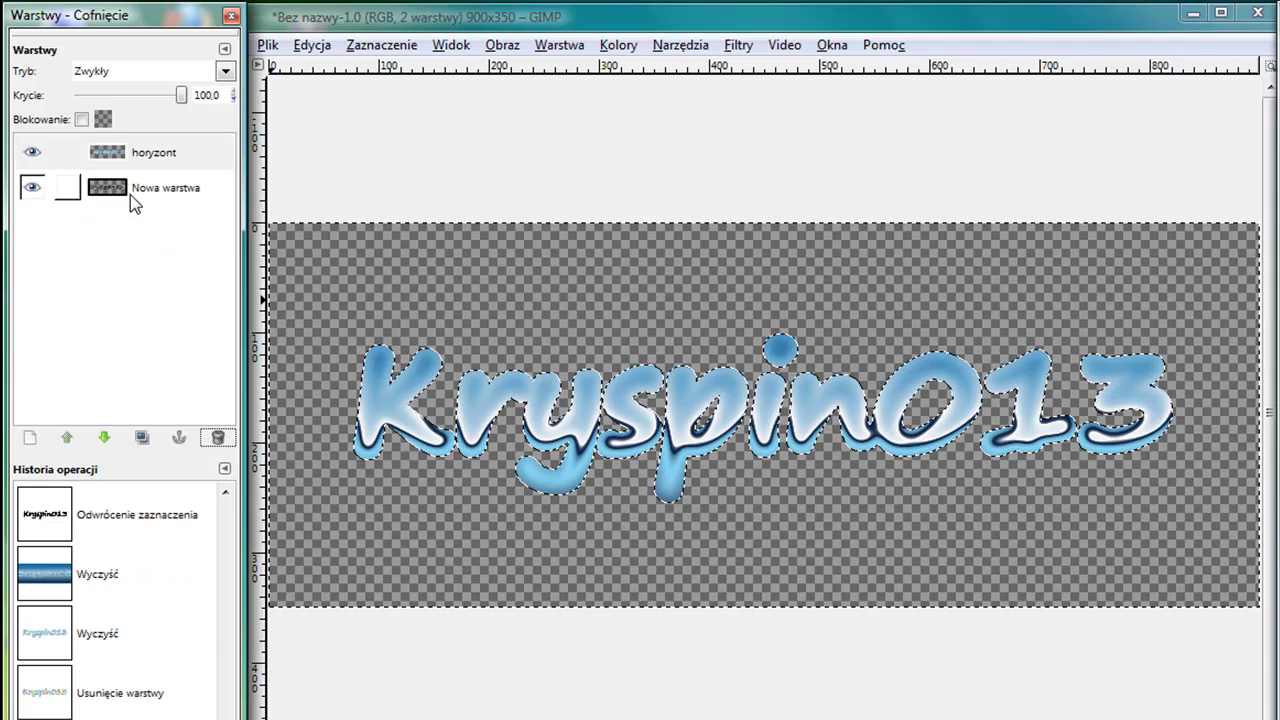
left_click(130, 200)
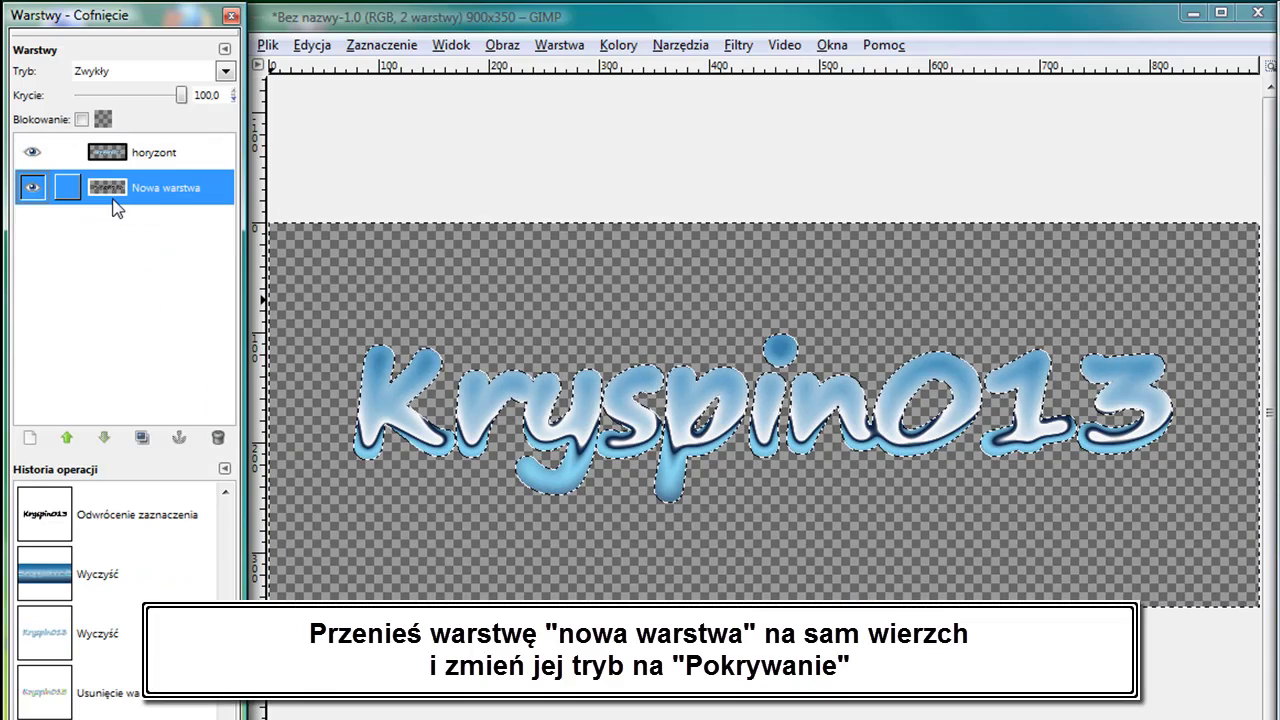
Step: Raise Nowa warstwa to the top in Pokrywanie (Overlay) mode and clear the selection
left_click(67, 437)
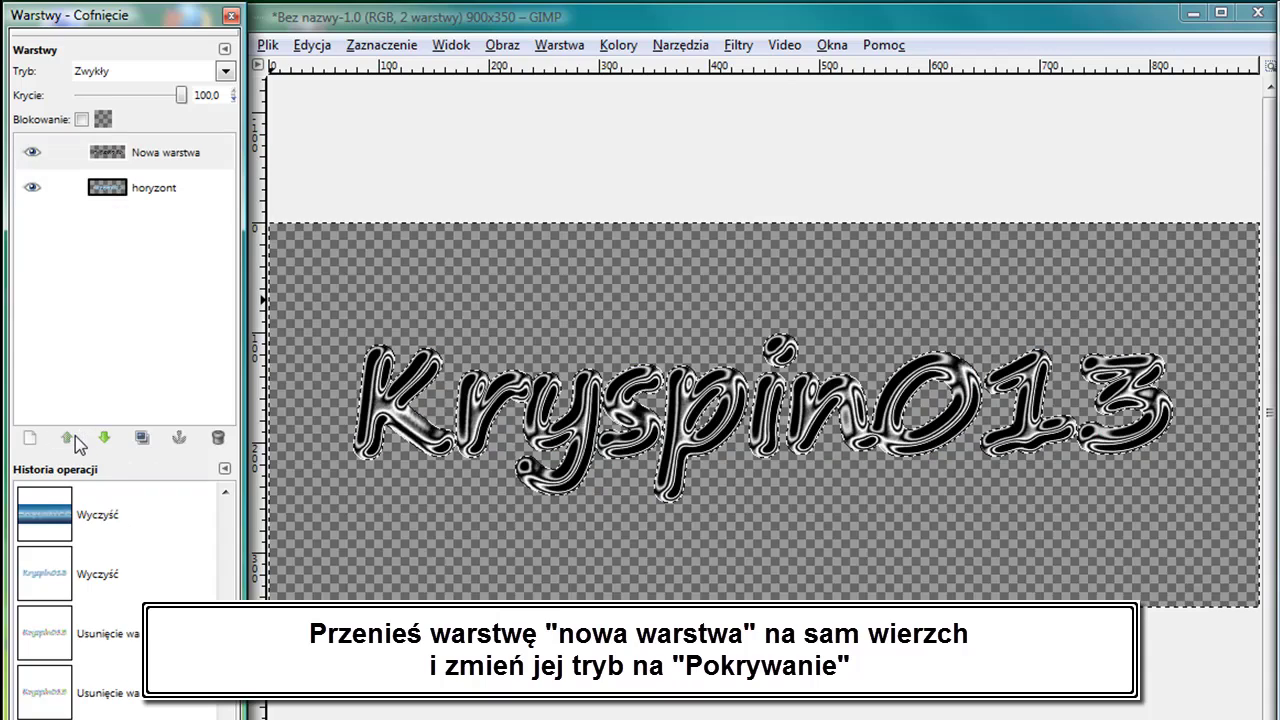
left_click(155, 160)
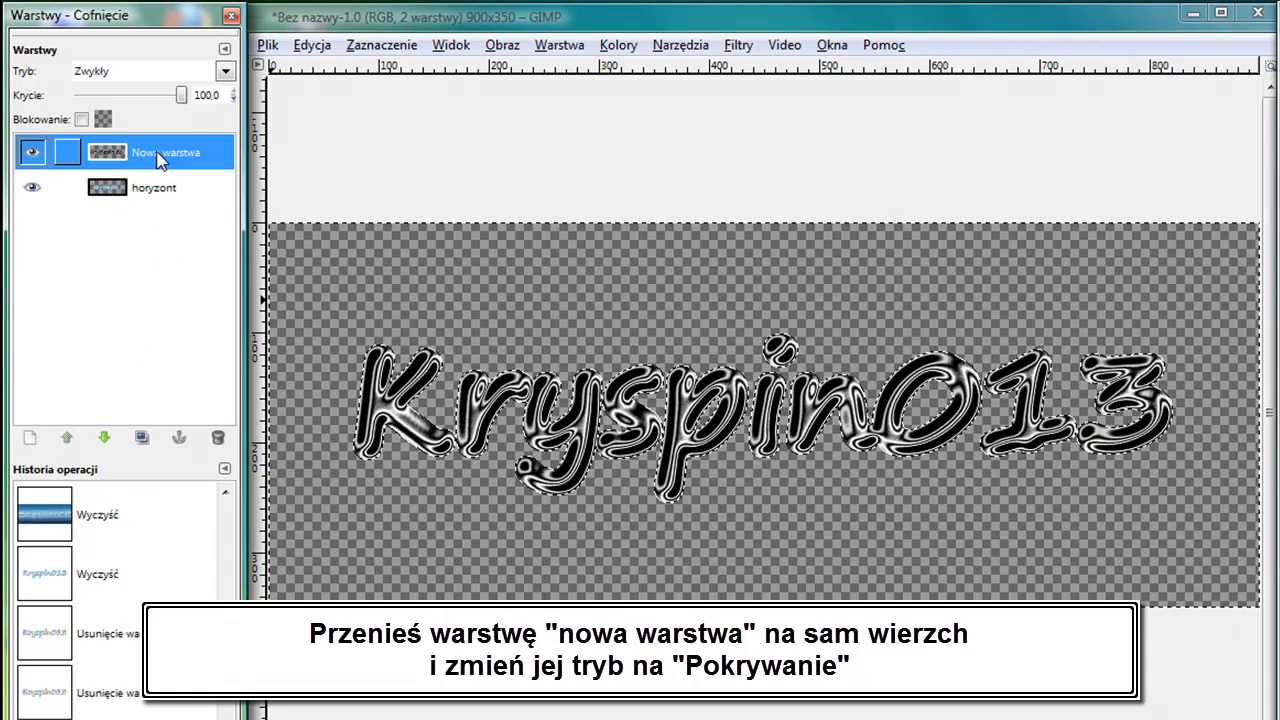
left_click(215, 72)
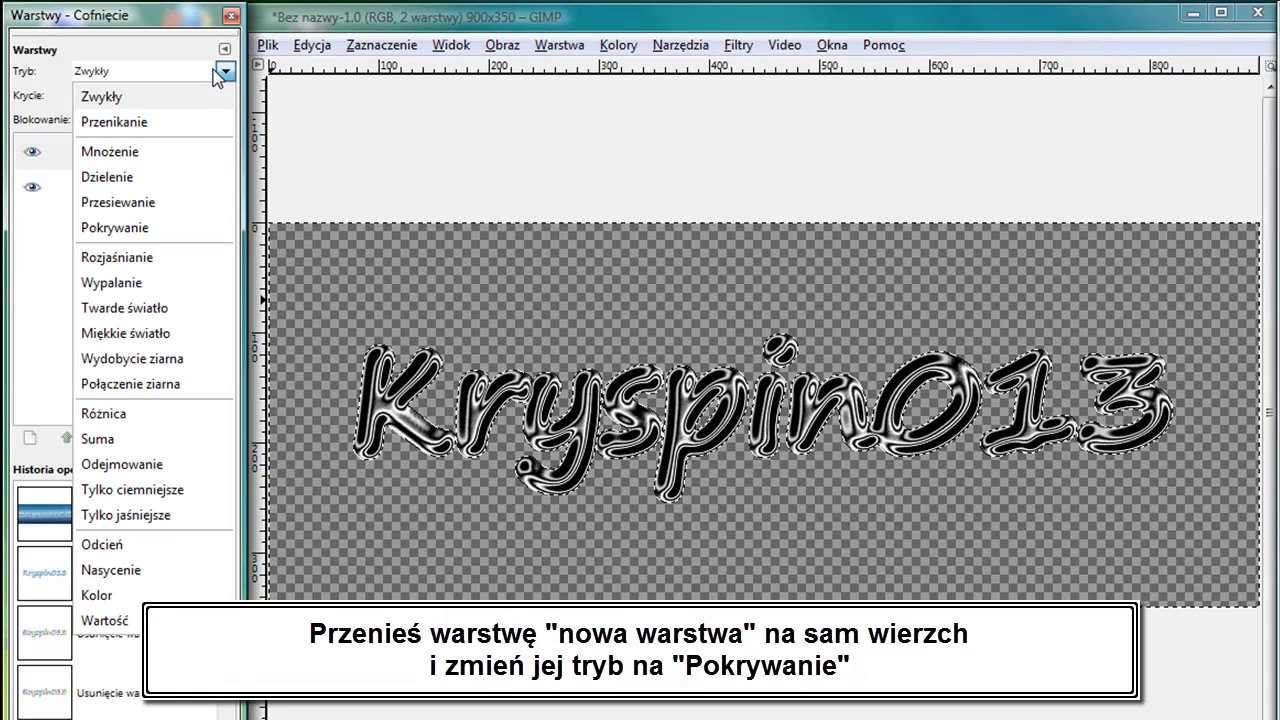
left_click(153, 227)
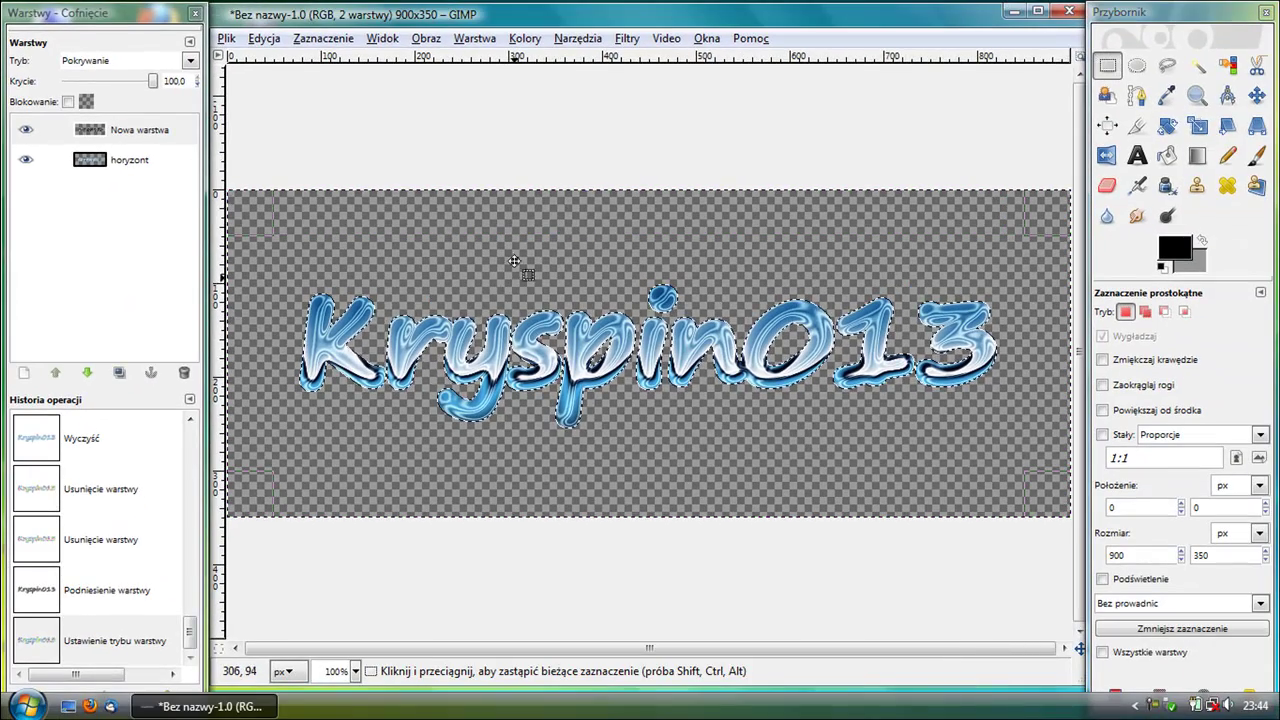
left_click(345, 40)
left_click(343, 89)
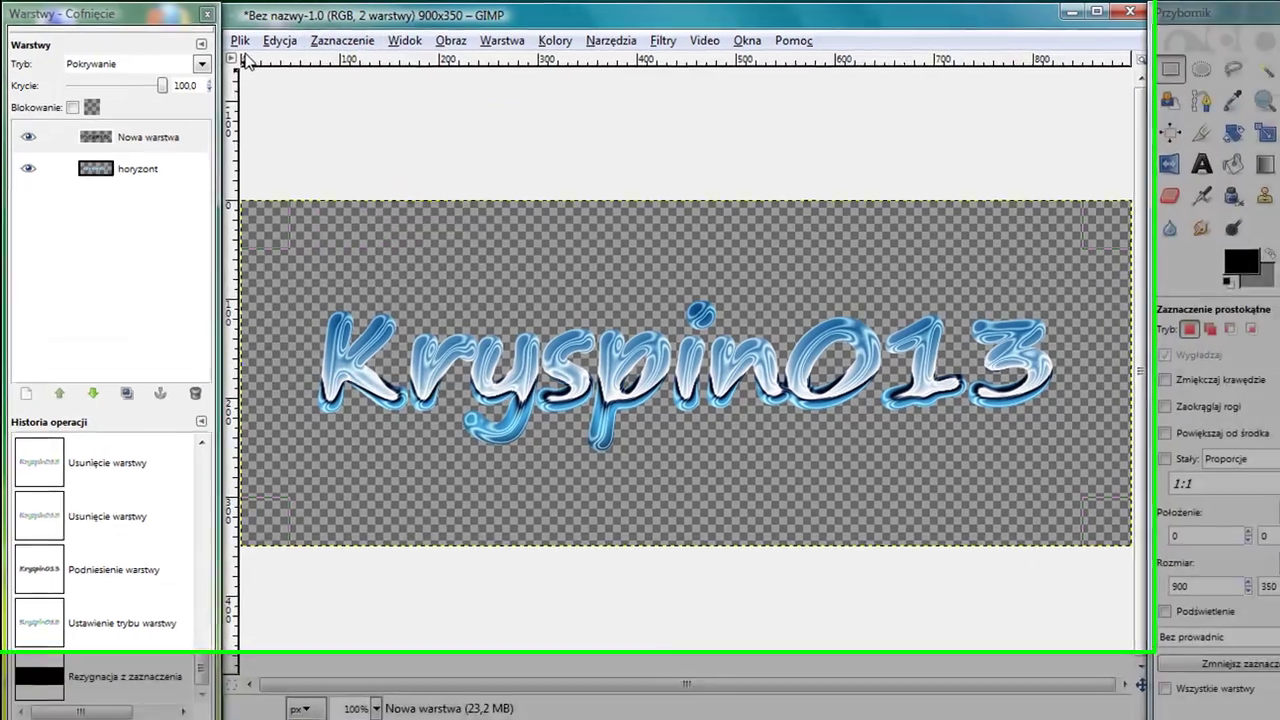
Step: Save the image as kryspin013_2.png, exporting it as PNG with visible layers merged
left_click(240, 40)
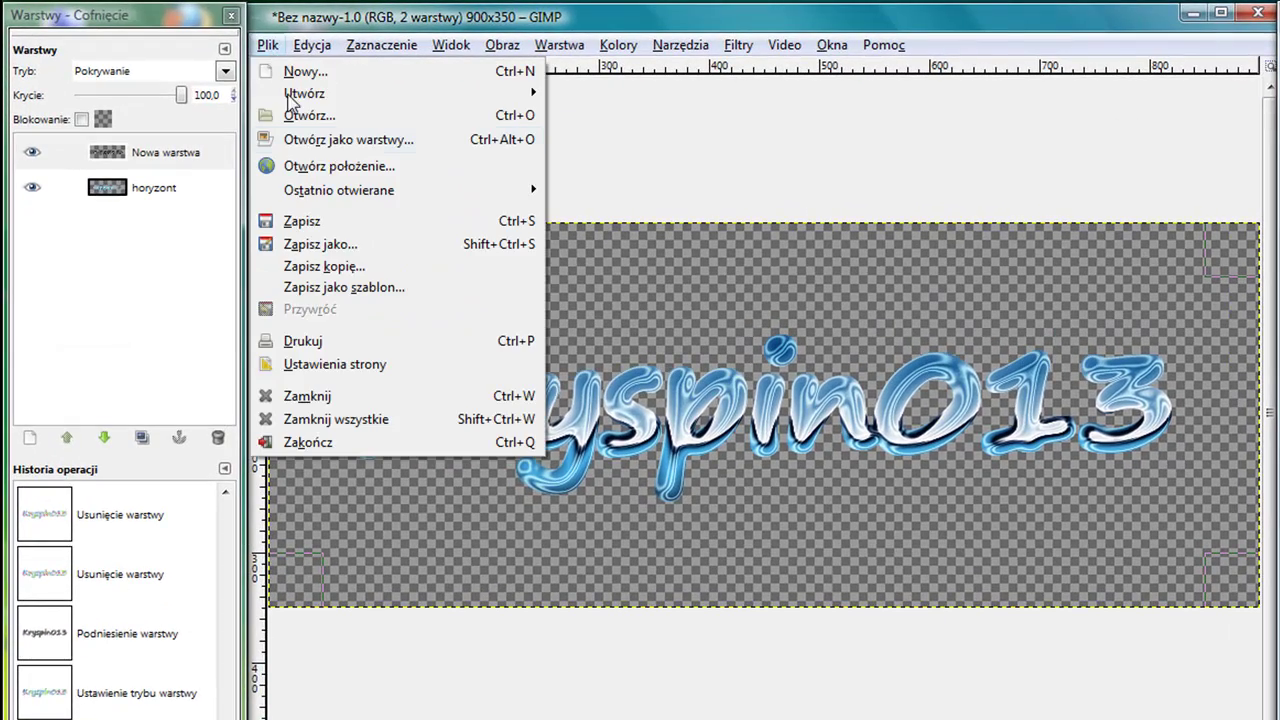
left_click(331, 221)
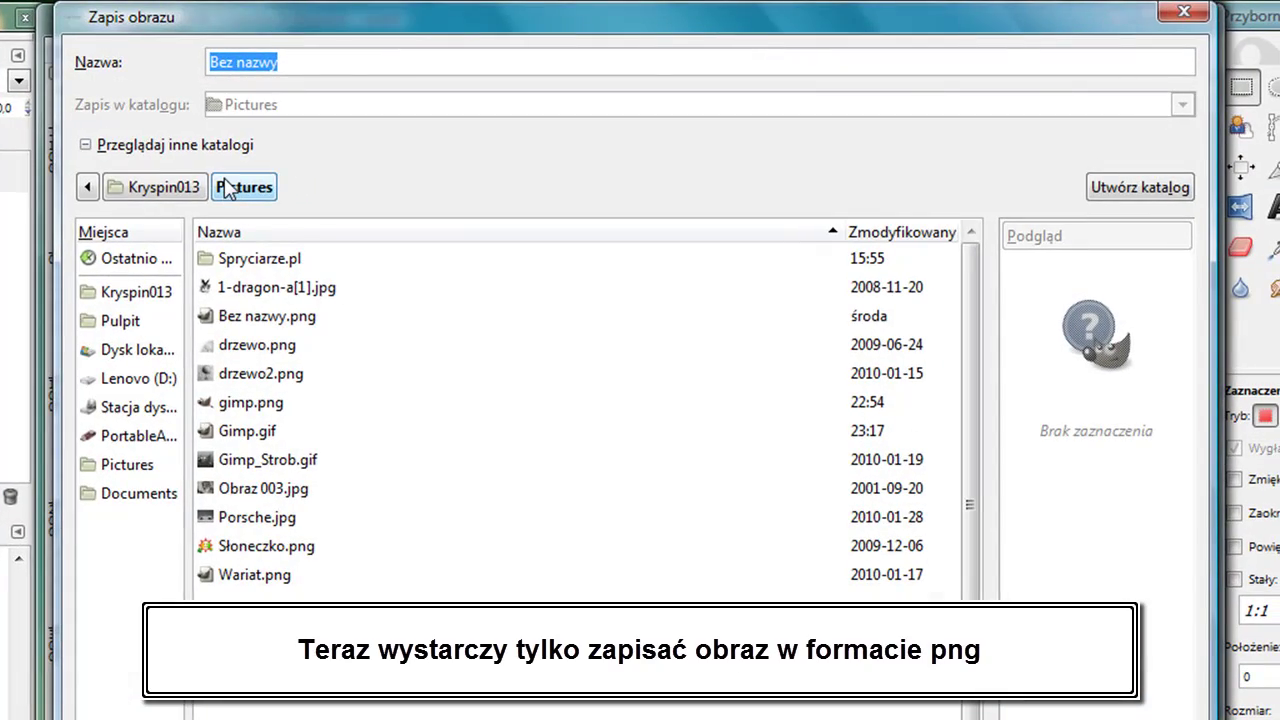
type("k")
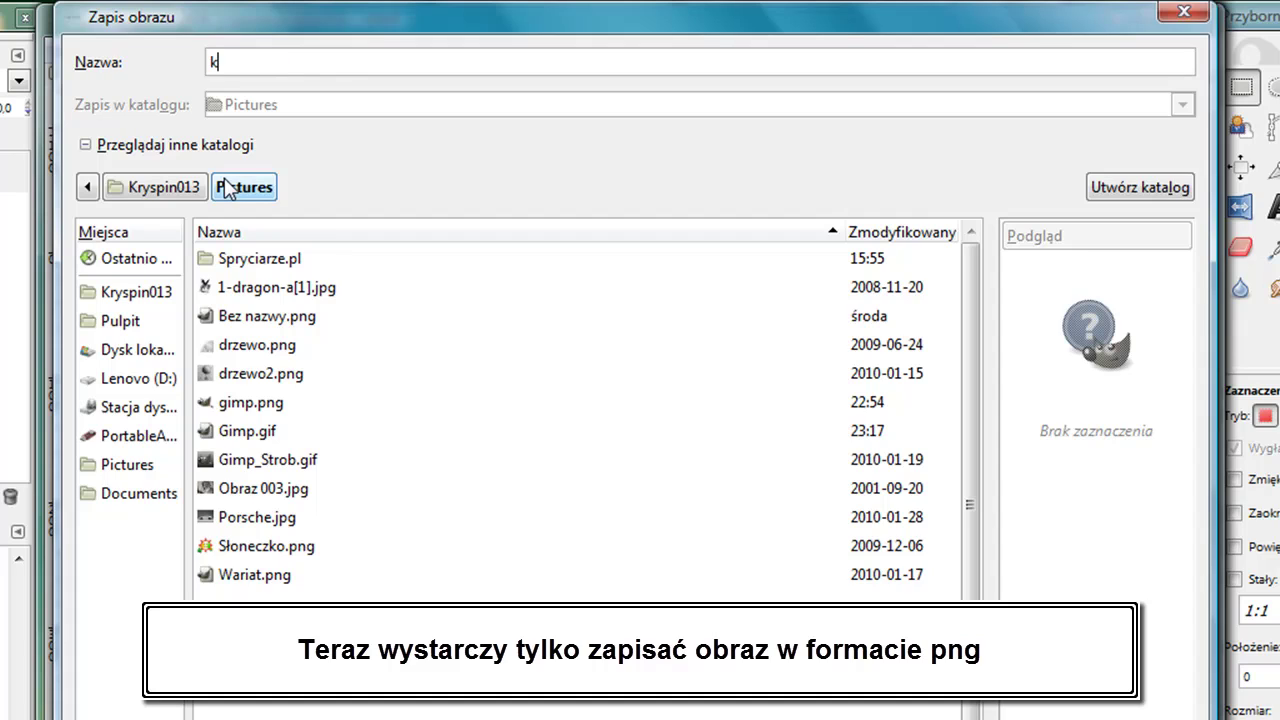
type("ryspin013_2.png")
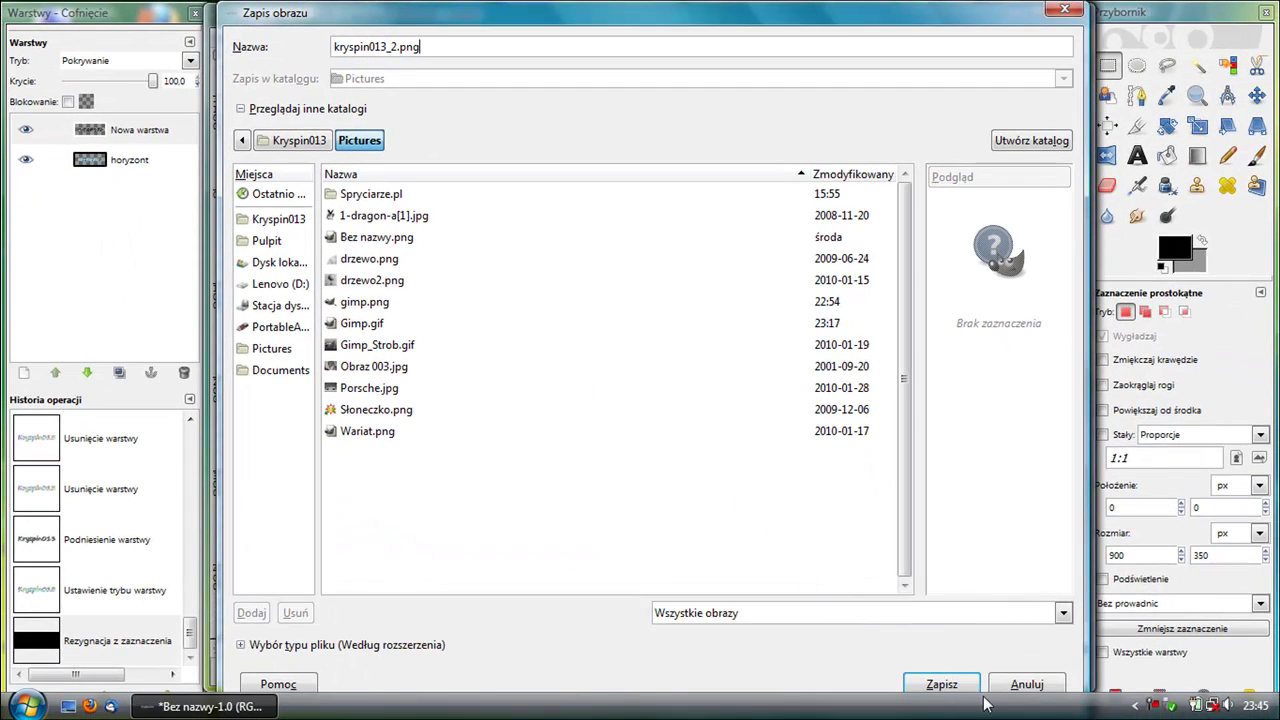
left_click(941, 684)
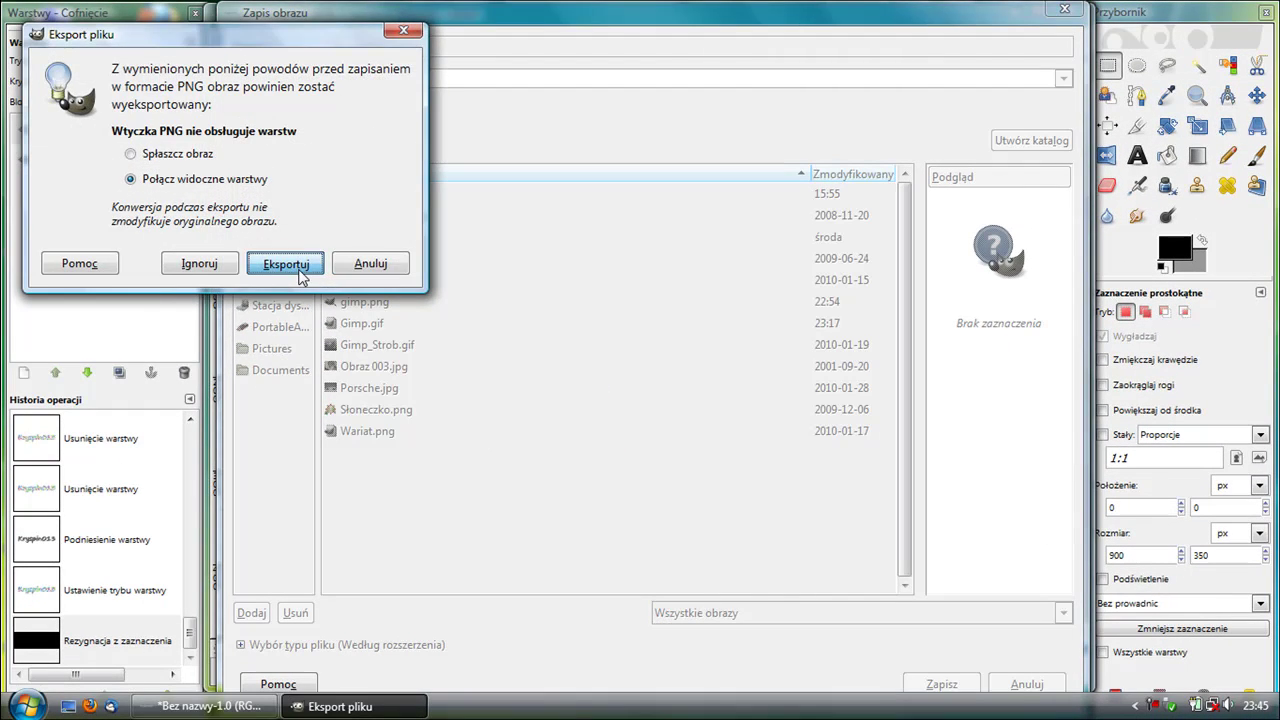
left_click(299, 274)
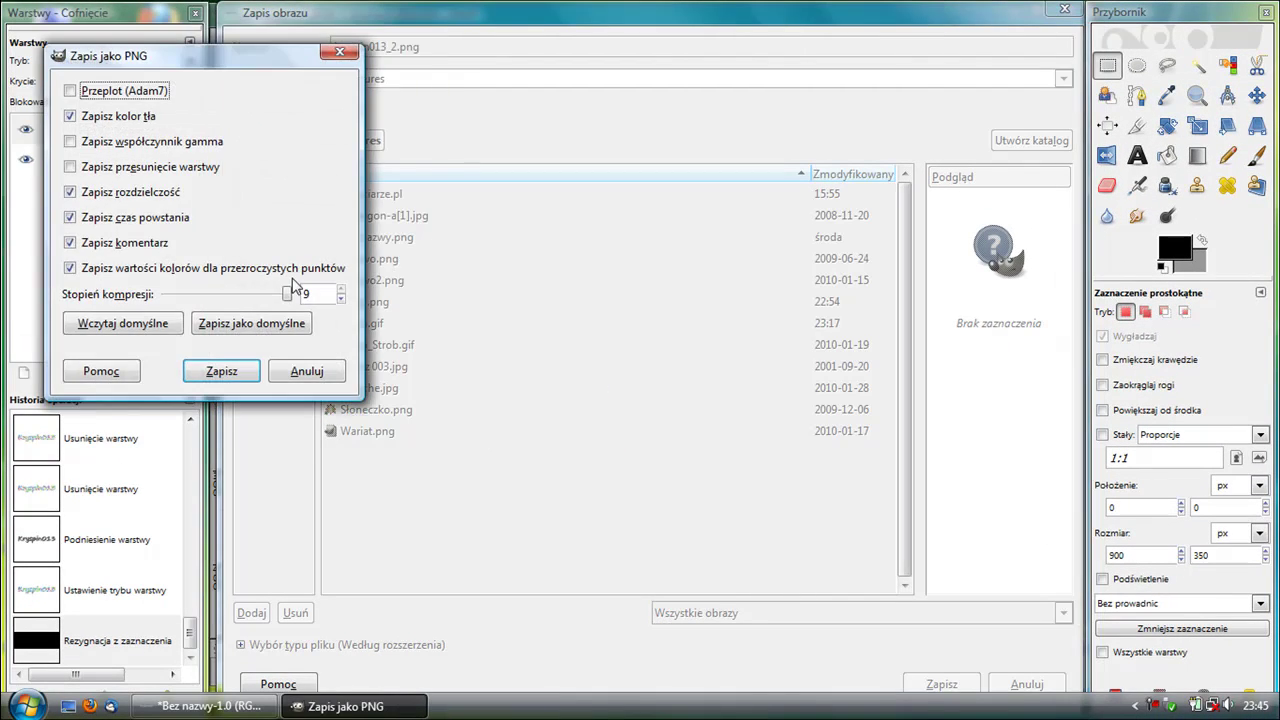
left_click(222, 372)
left_click(1062, 10)
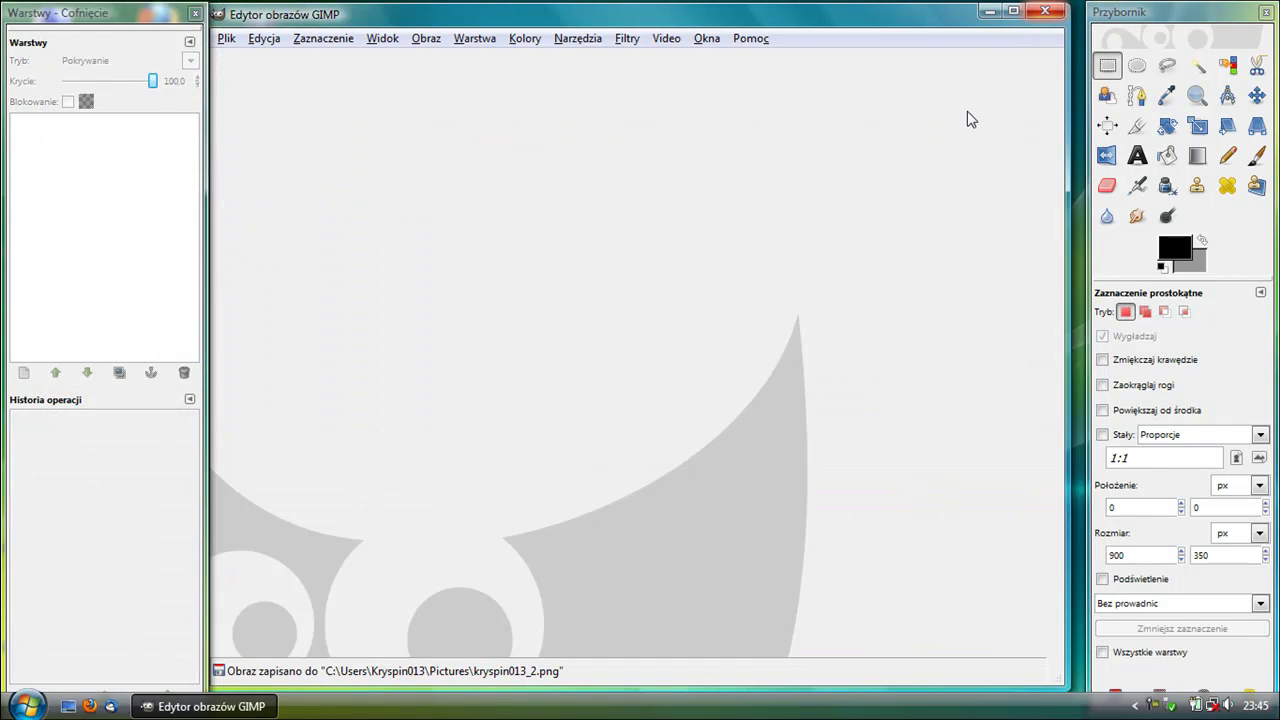